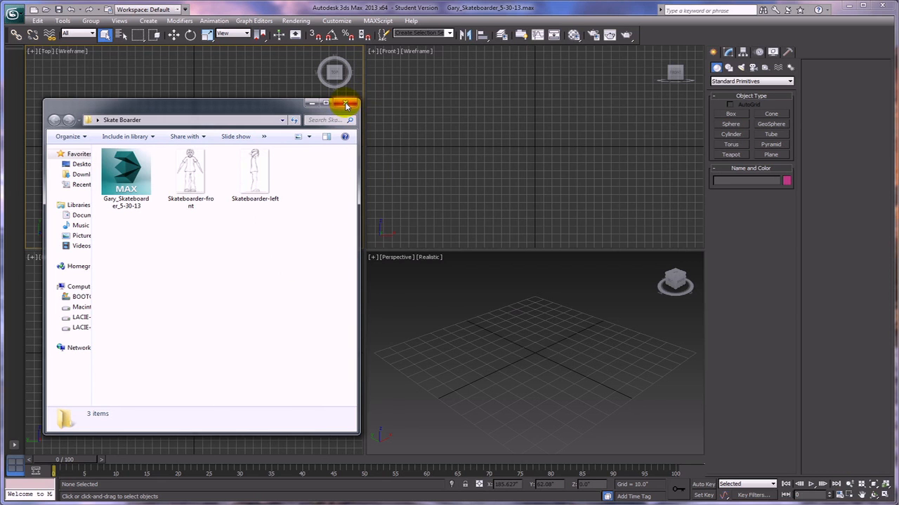
Close the reference image folder, change the Top viewport to the Left view, and change the original Left viewport to the Top view.
left_click(346, 105)
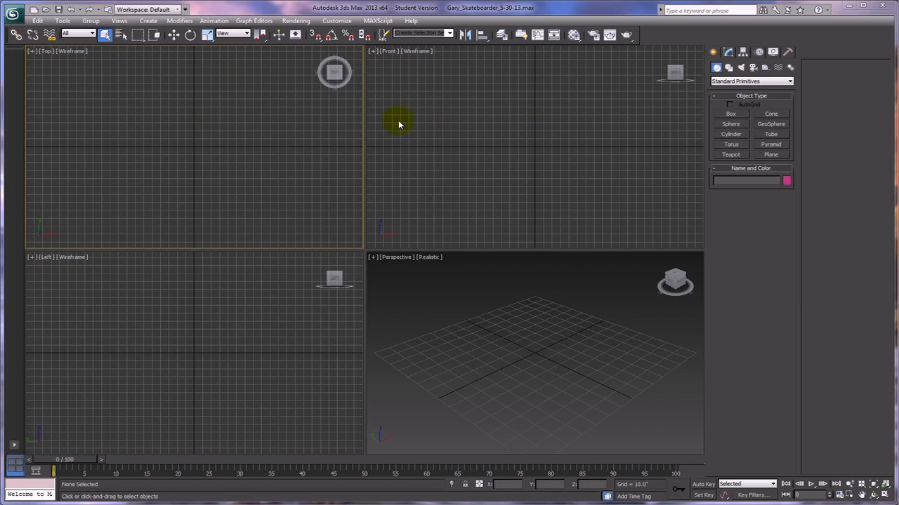
left_click(46, 52)
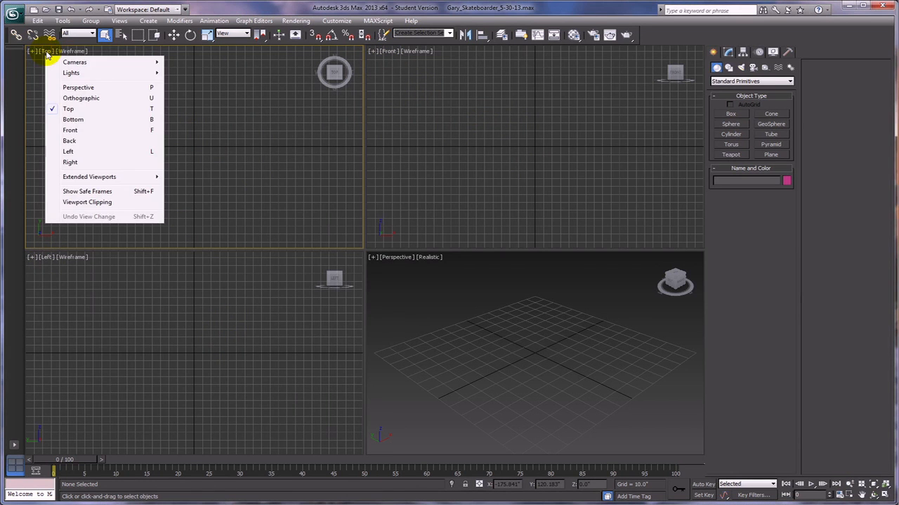
left_click(69, 152)
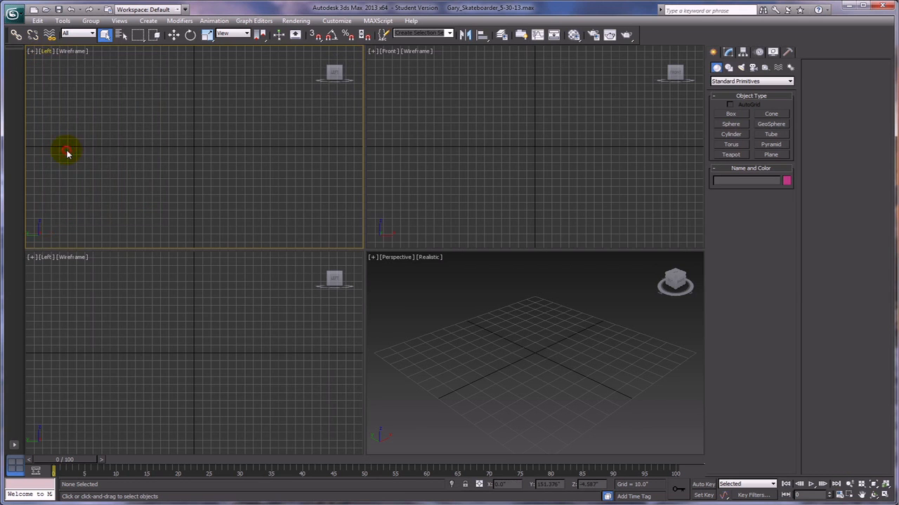
left_click(45, 259)
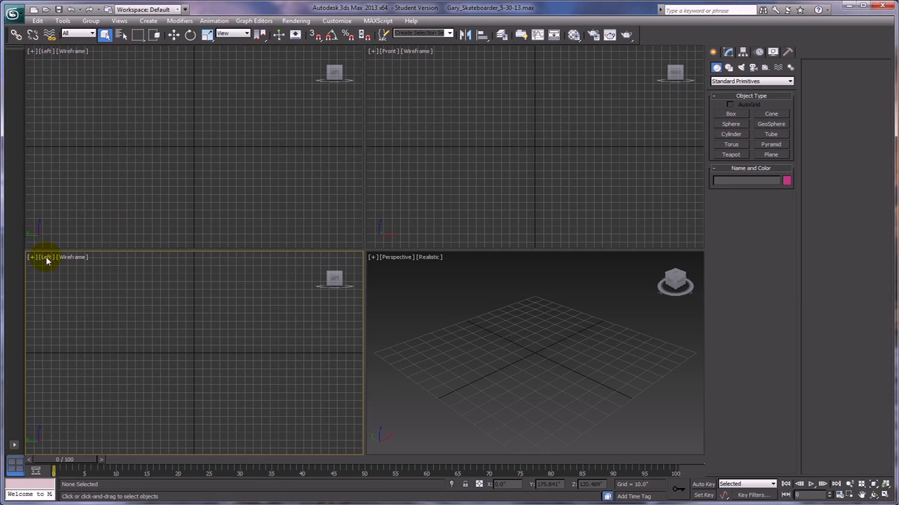
left_click(46, 259)
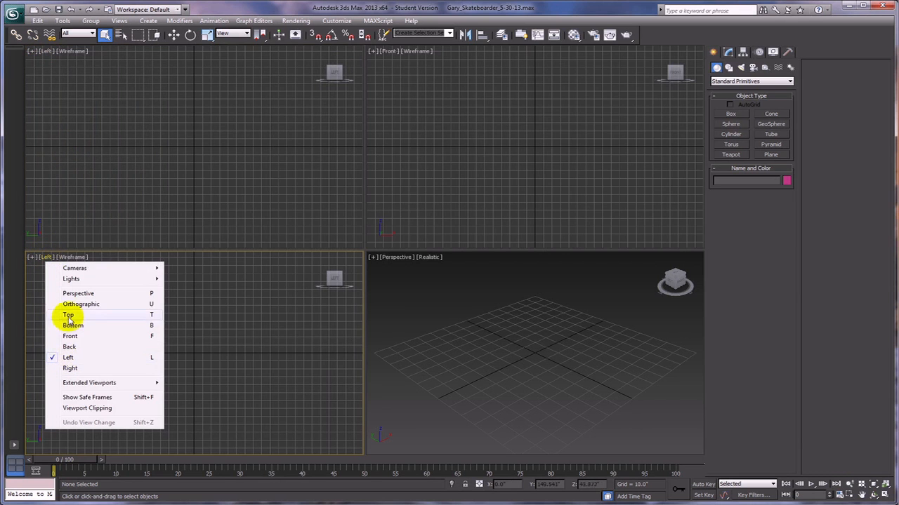
left_click(70, 316)
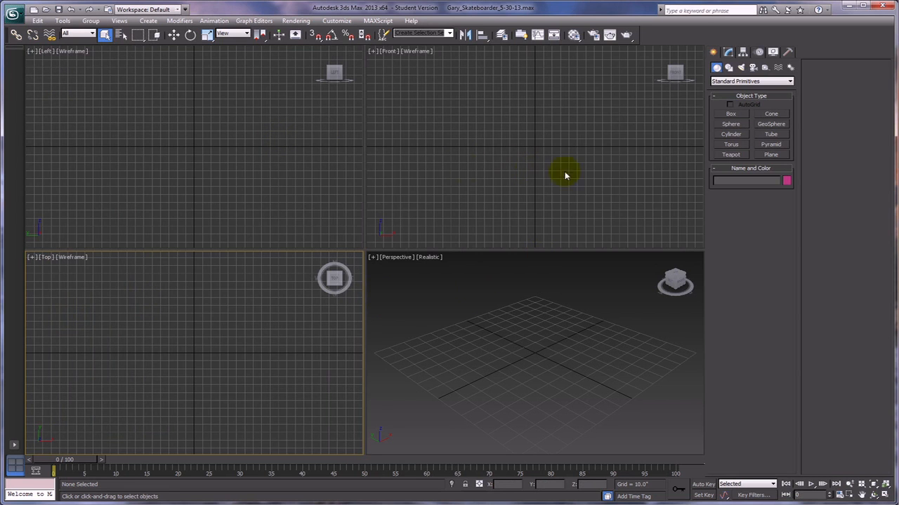
middle_click_drag(531, 105, 532, 186)
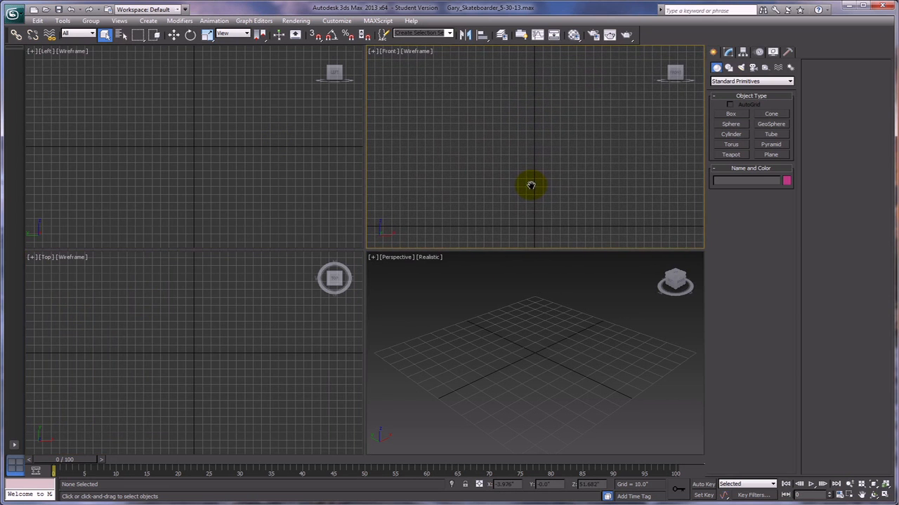
left_click(201, 118)
middle_click_drag(202, 119, 202, 195)
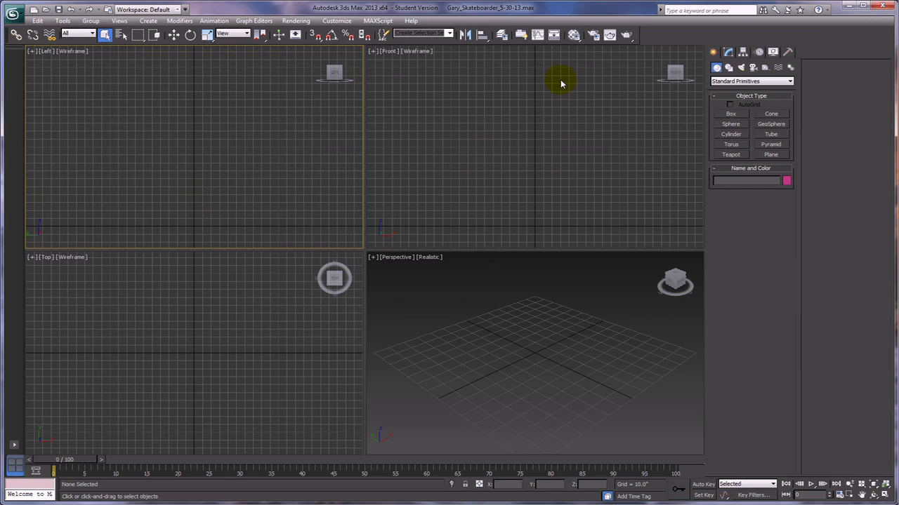
Assign the Skateboarder-front image from the Skate Boarder folder as a Diffuse Color bitmap on the first material slot.
left_click(573, 35)
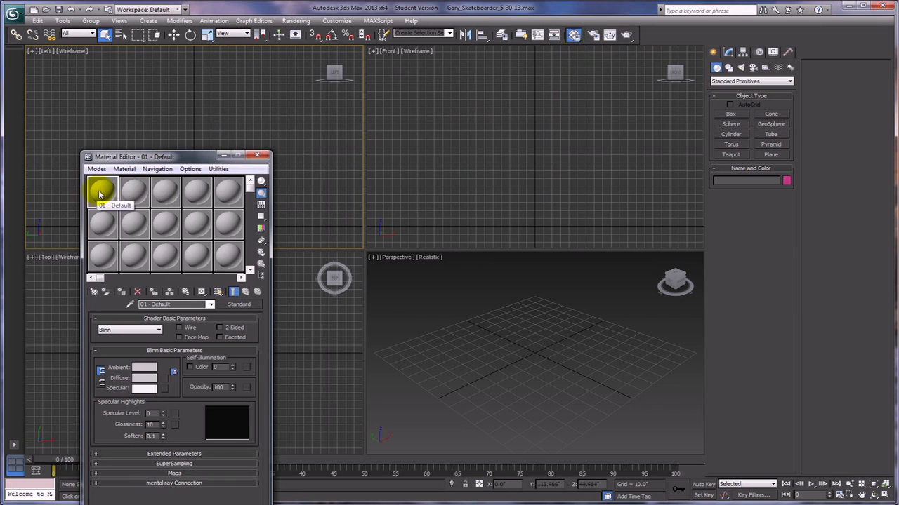
left_click_drag(131, 147, 107, 65)
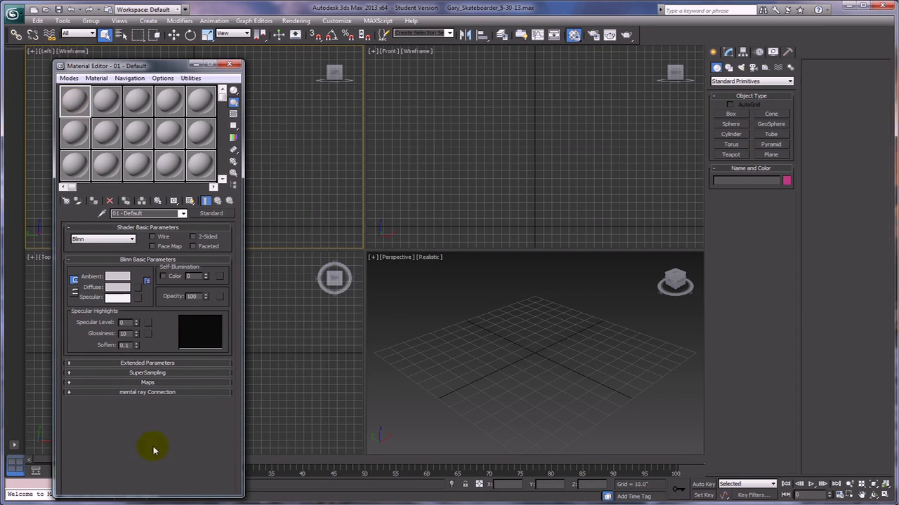
left_click(149, 383)
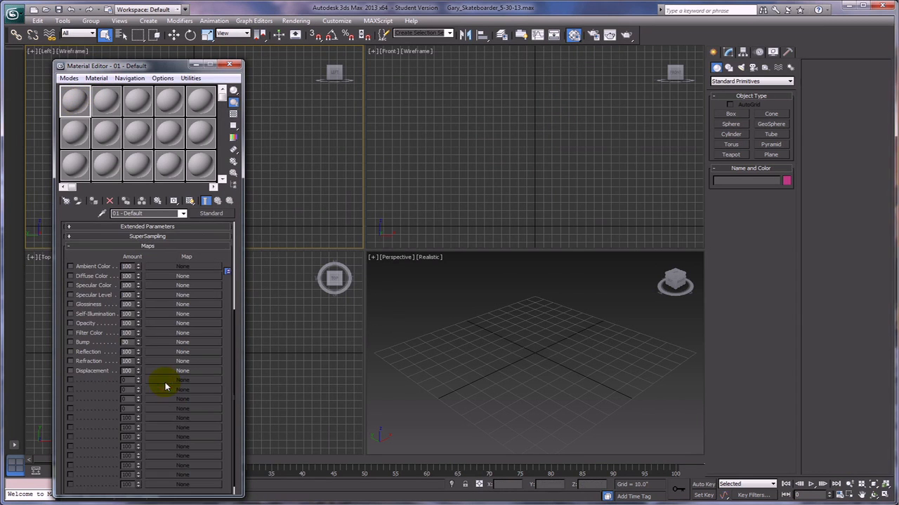
left_click(164, 278)
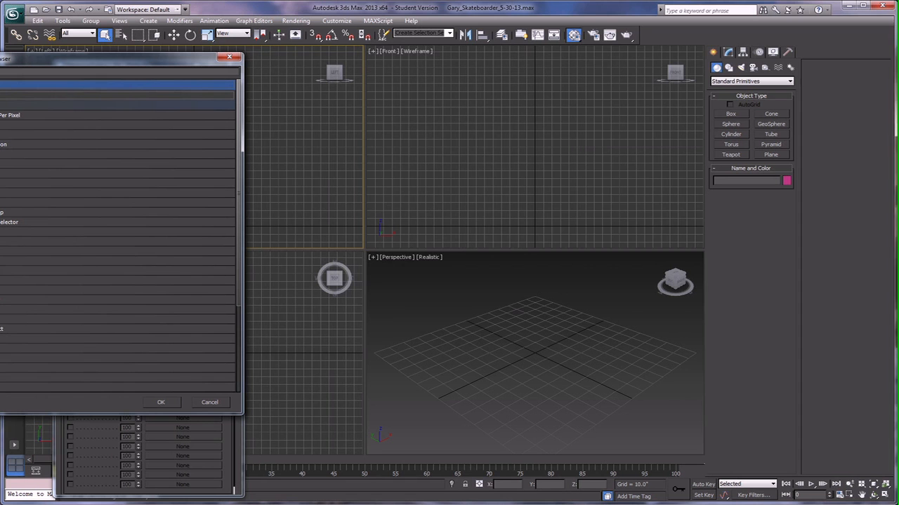
double_click(14, 105)
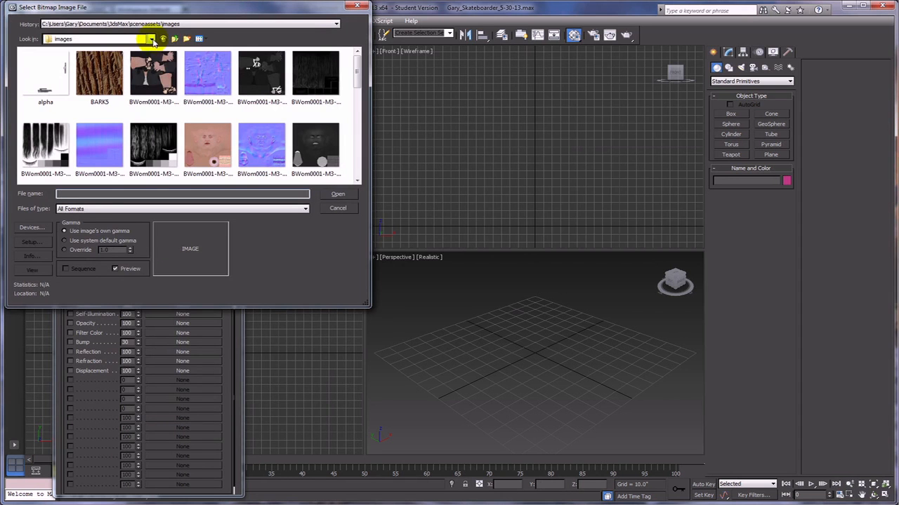
left_click(151, 40)
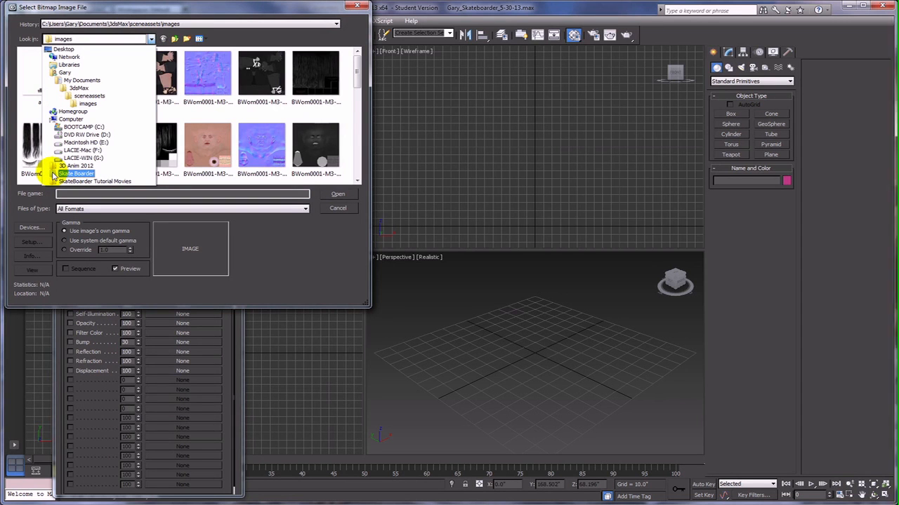
left_click(53, 174)
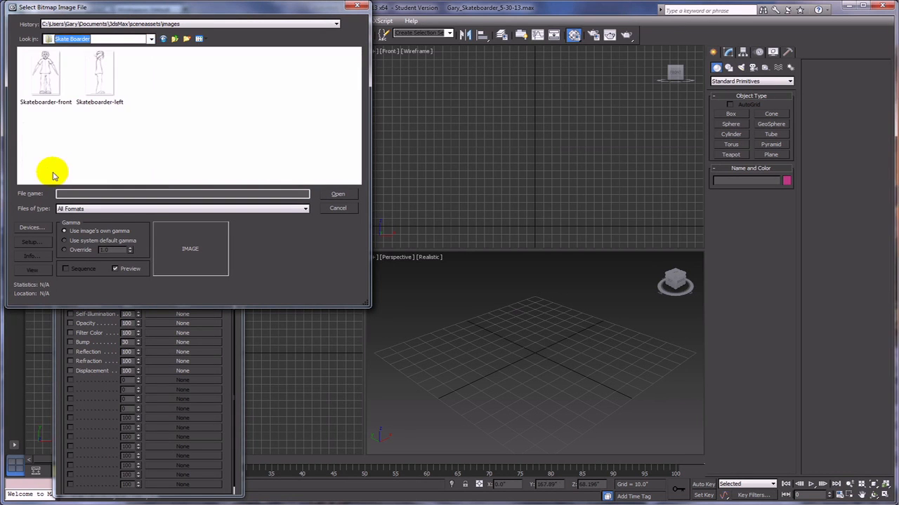
left_click(43, 75)
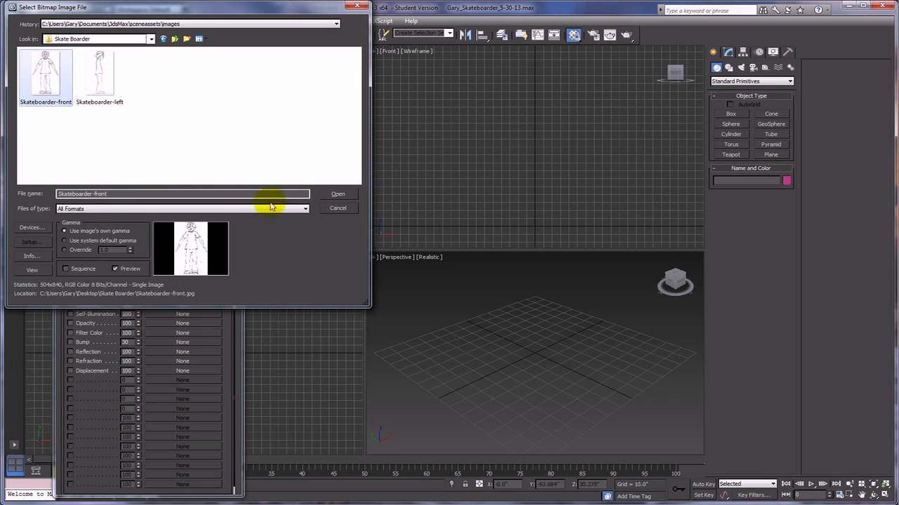
left_click(333, 196)
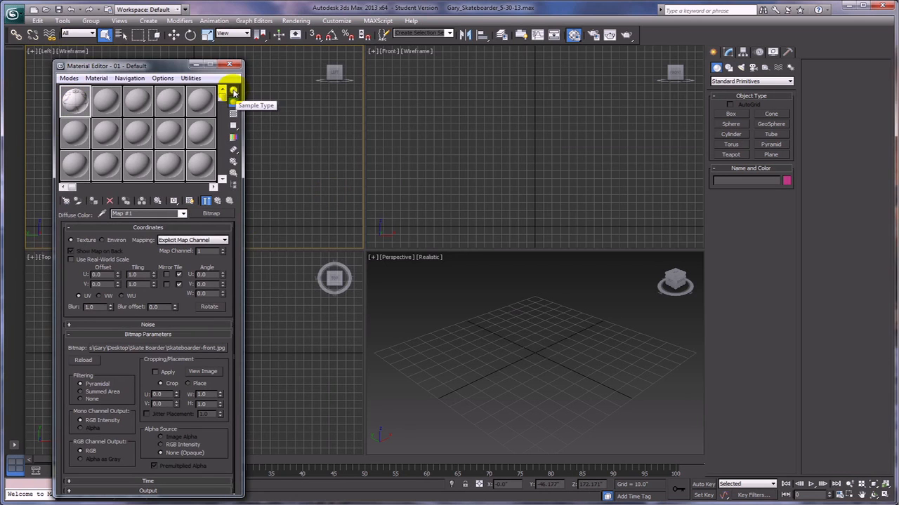
Change the sample preview shape of the first and second material slots to a box.
left_click_drag(233, 92, 269, 92)
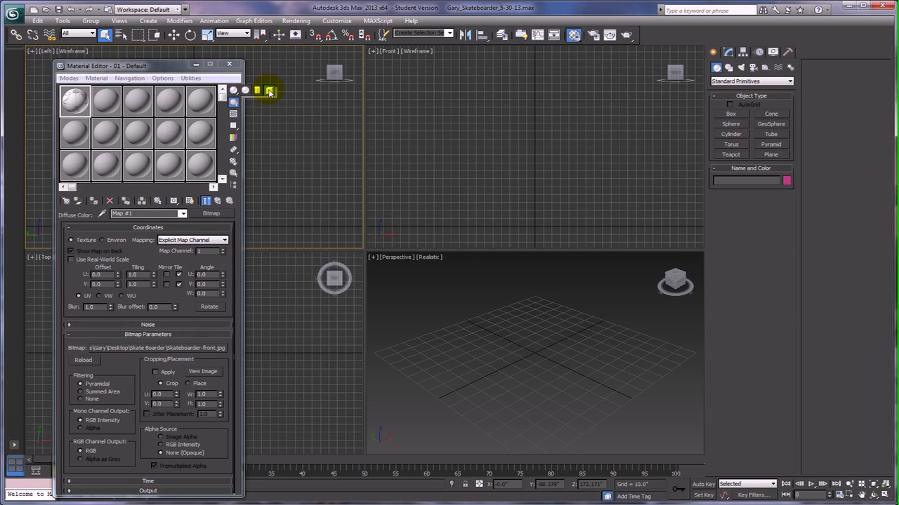
left_click(269, 92)
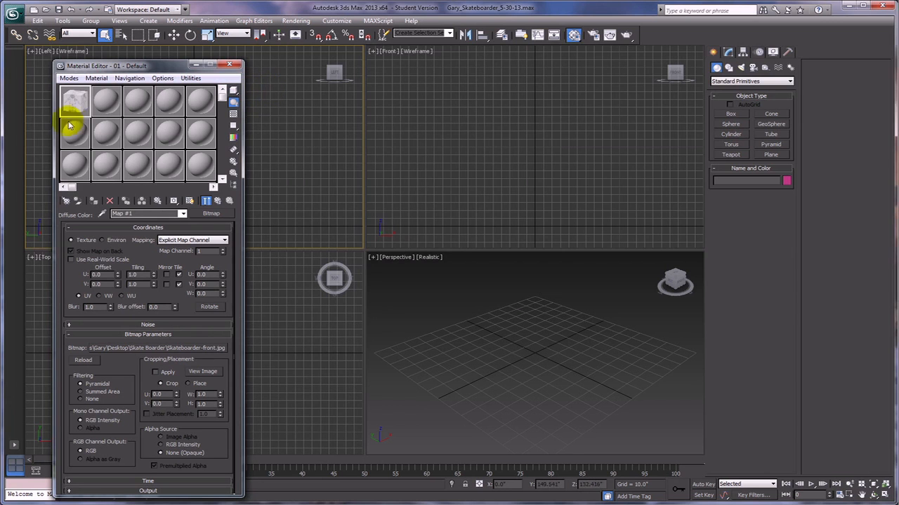
left_click(104, 103)
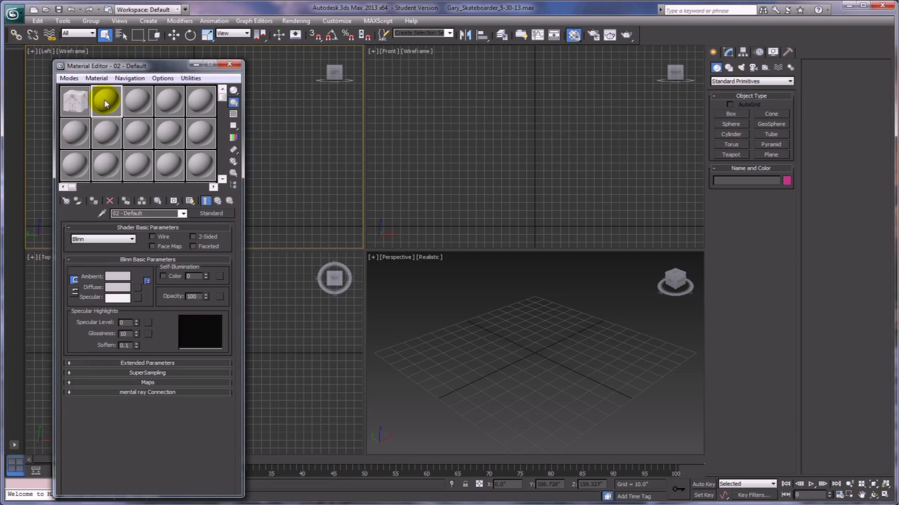
left_click_drag(233, 90, 269, 91)
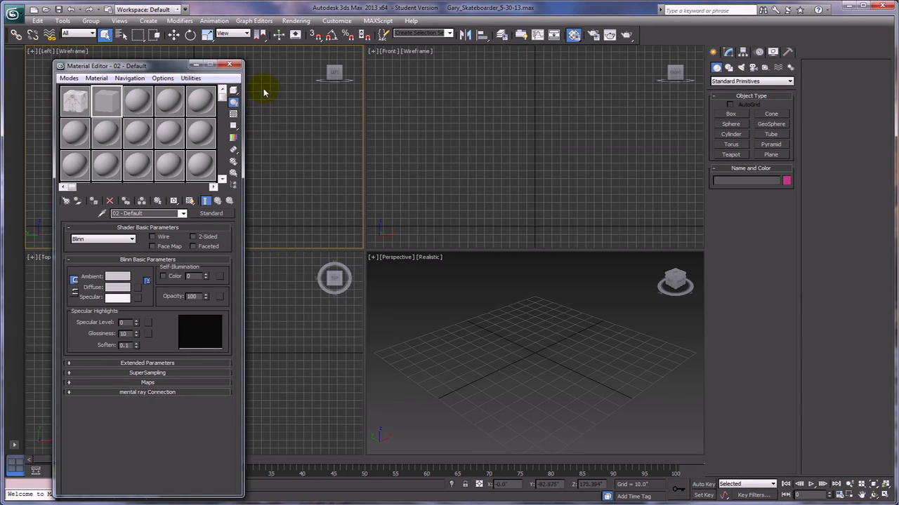
Assign the Skateboarder-left image as a Diffuse Color bitmap on the second material.
left_click(150, 383)
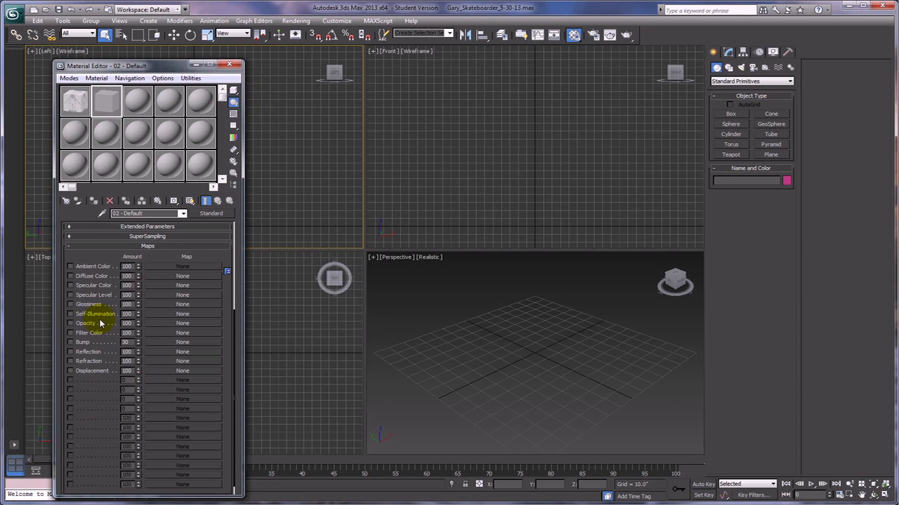
left_click(175, 276)
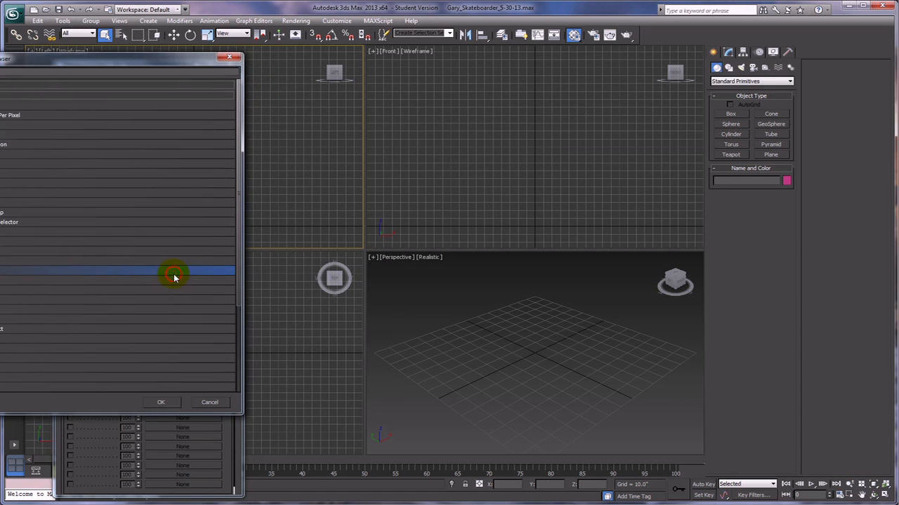
double_click(1, 105)
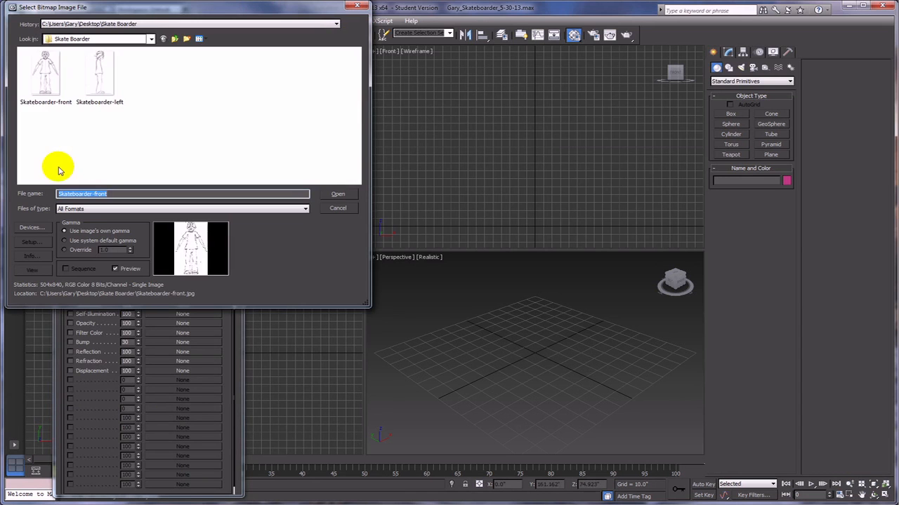
left_click(101, 76)
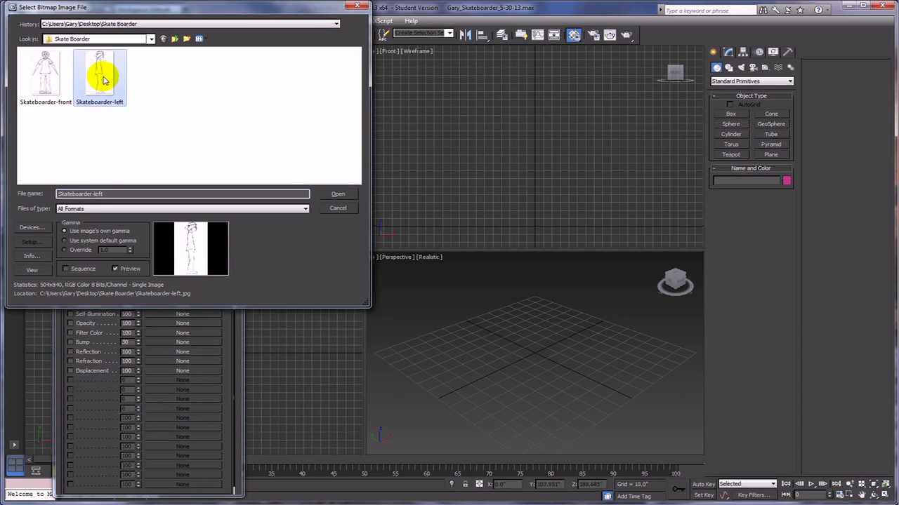
left_click(334, 195)
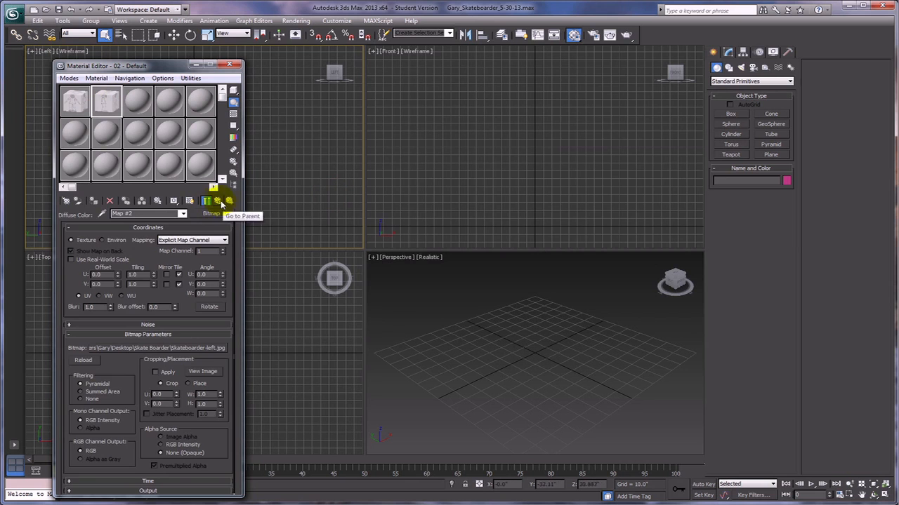
Return to the second material's top level and rename the material Left.
left_click(224, 203)
left_click(137, 213)
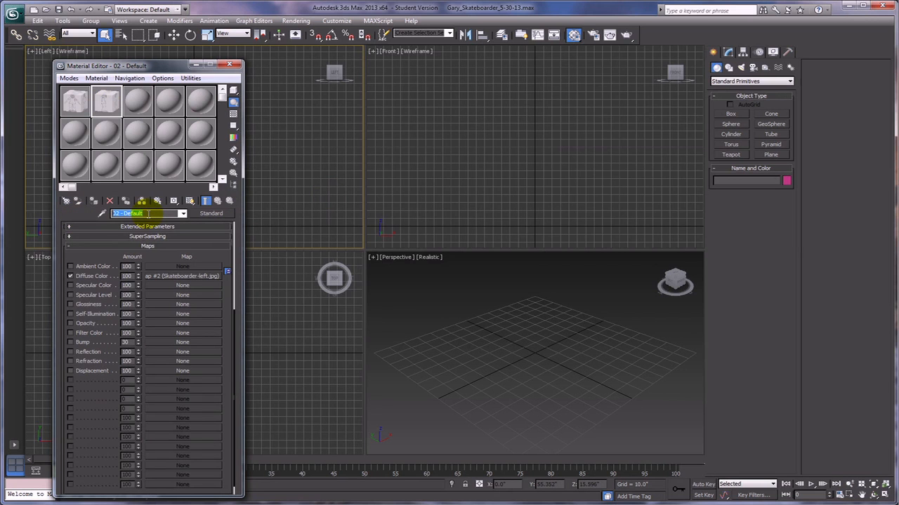
type("Left")
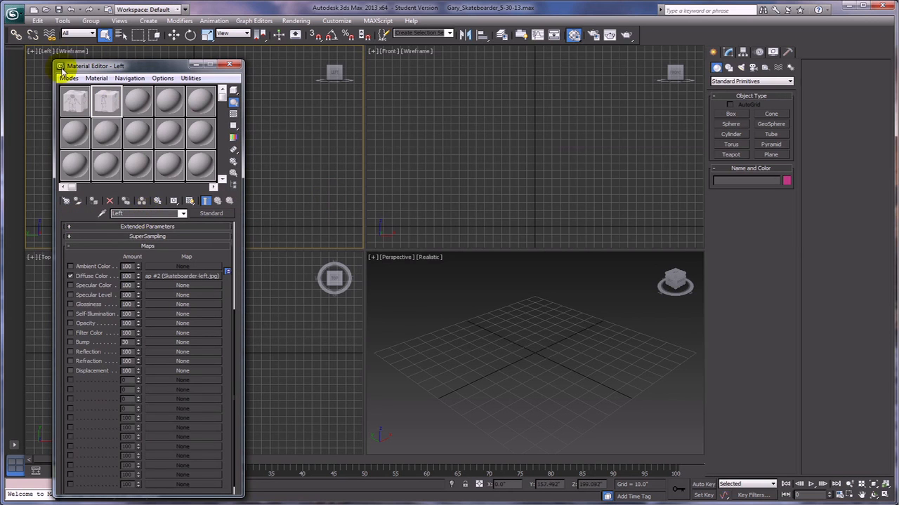
Return to the first material's top level and rename the material Front.
left_click(73, 98)
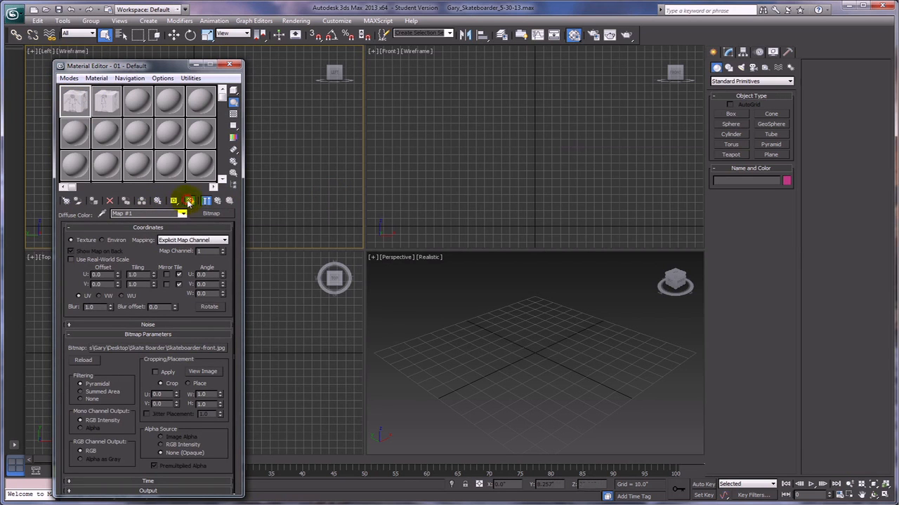
left_click(218, 202)
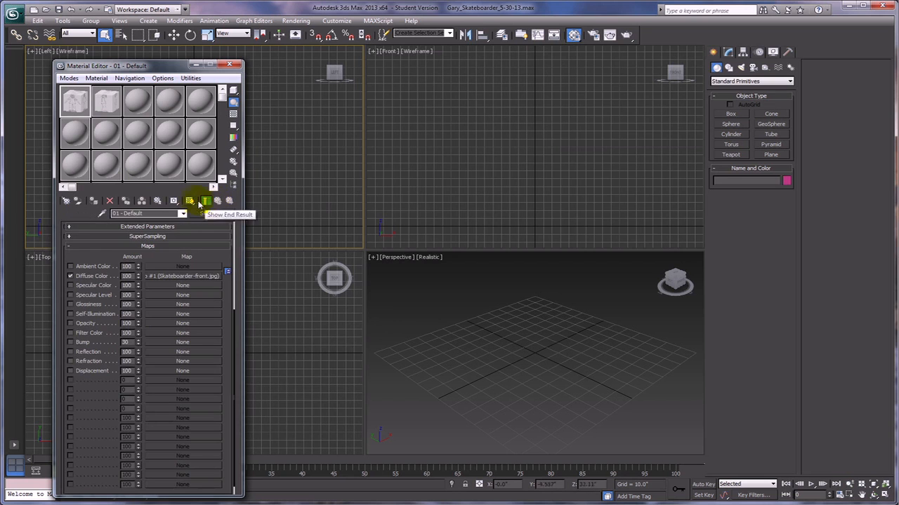
left_click(101, 210)
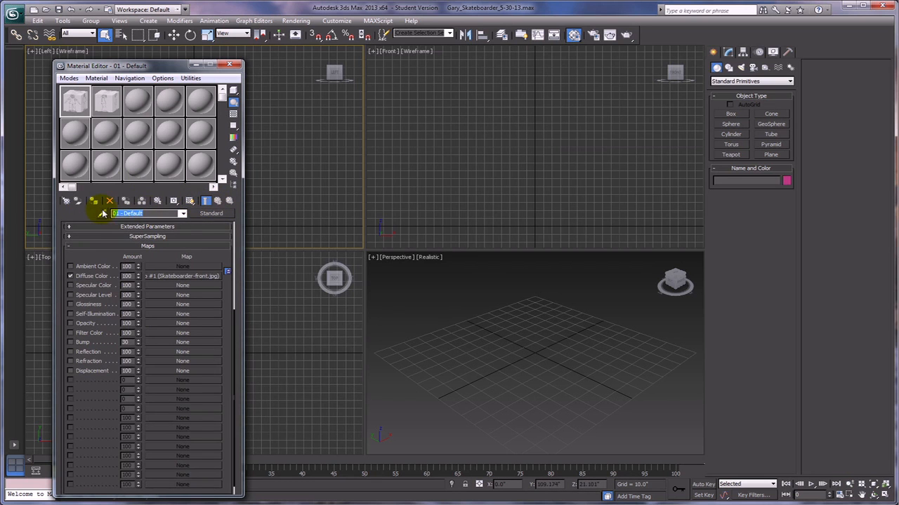
type("Front")
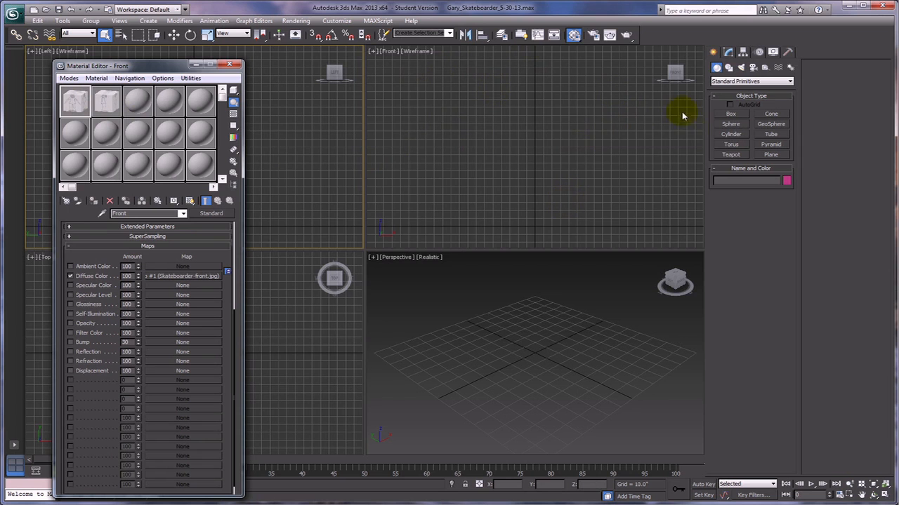
Draw a plane about 189" long and 140" wide in the Front viewport, with its lower edge near the ground line.
left_click(474, 74)
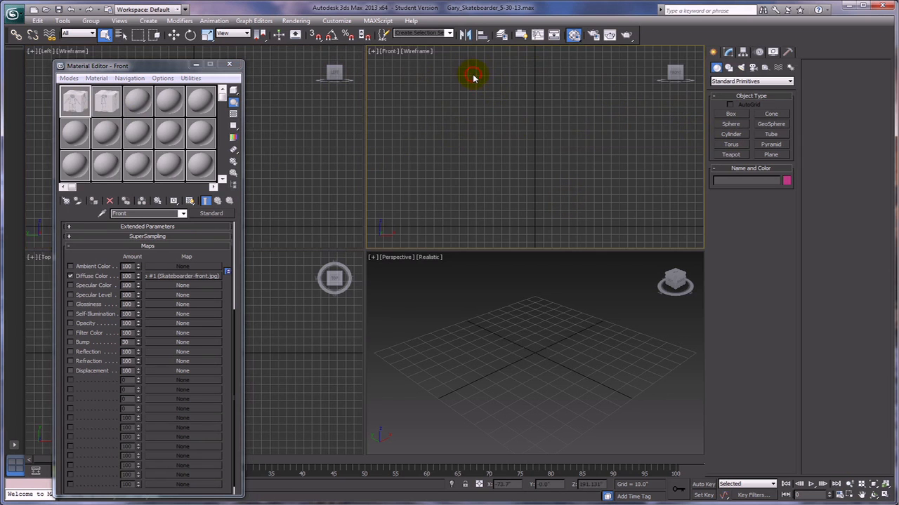
left_click(772, 155)
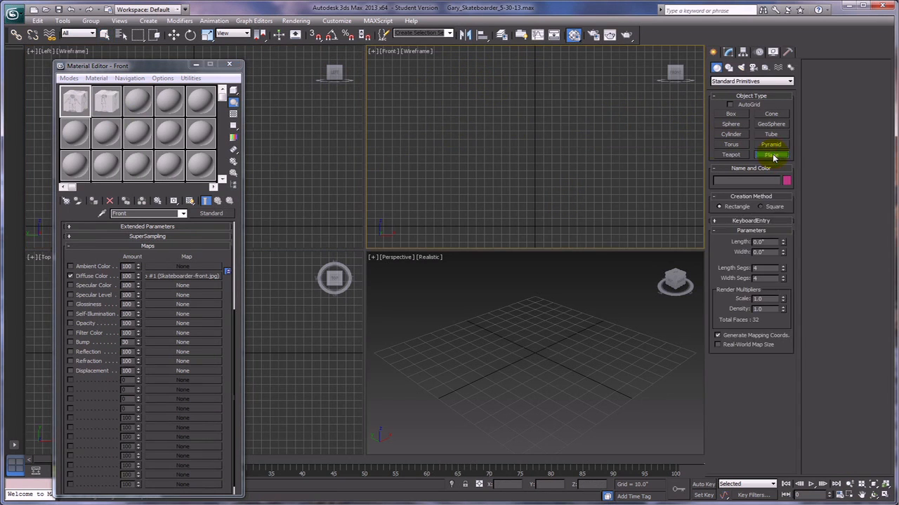
left_click_drag(469, 75, 587, 226)
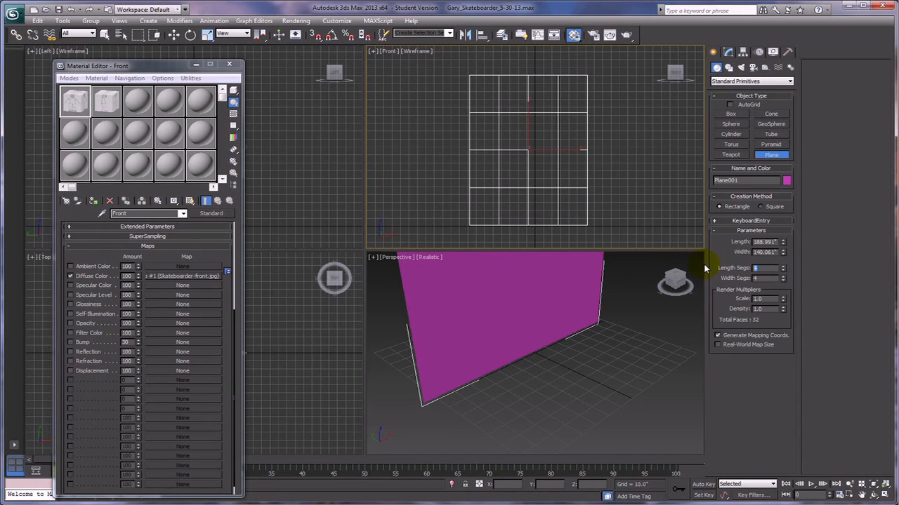
Set the plane's length and width segments to 1.
double_click(757, 278)
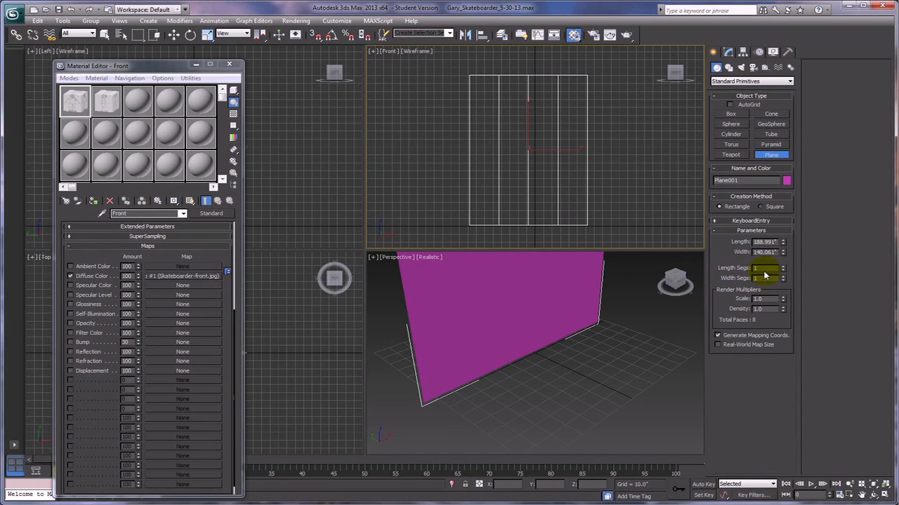
left_click(650, 214)
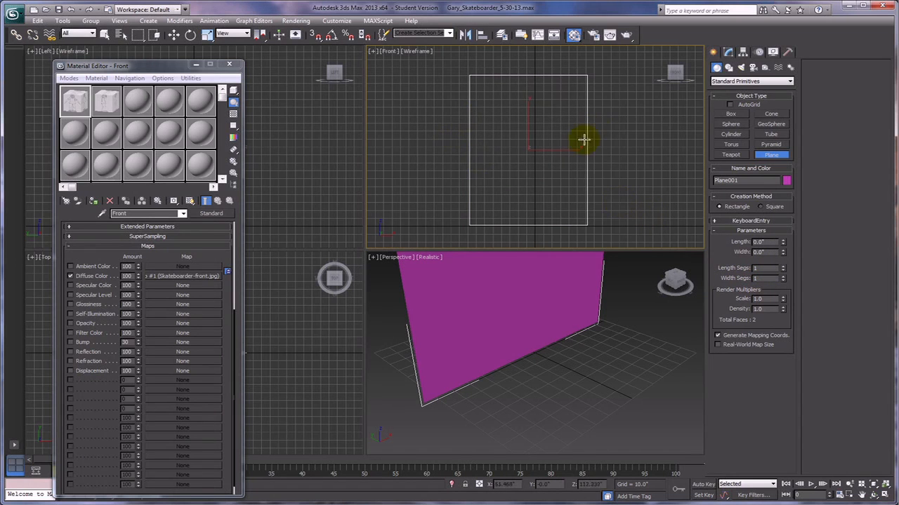
Switch the Front and Perspective viewports to Shaded display.
left_click(415, 55)
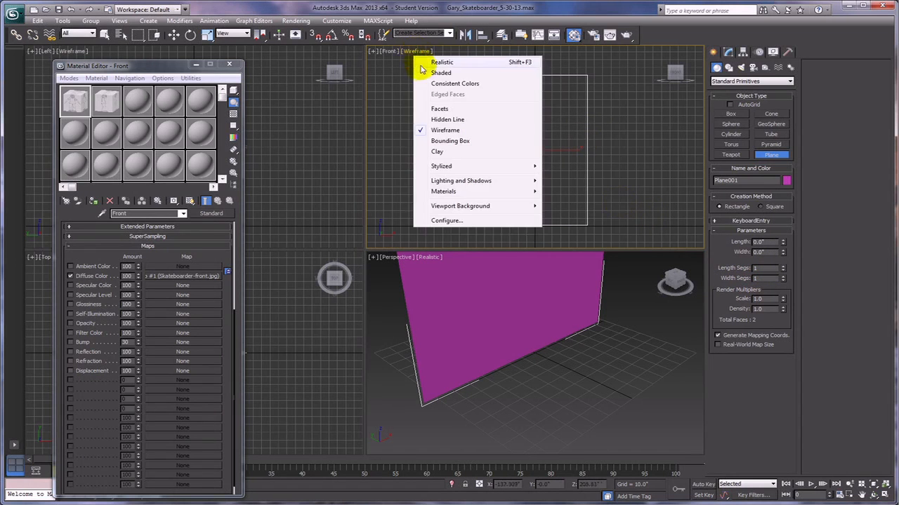
left_click(434, 74)
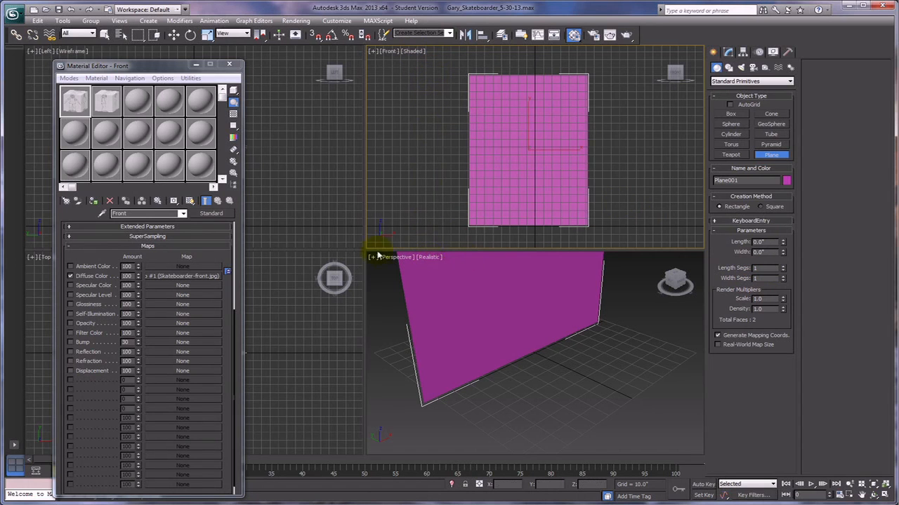
left_click(428, 258)
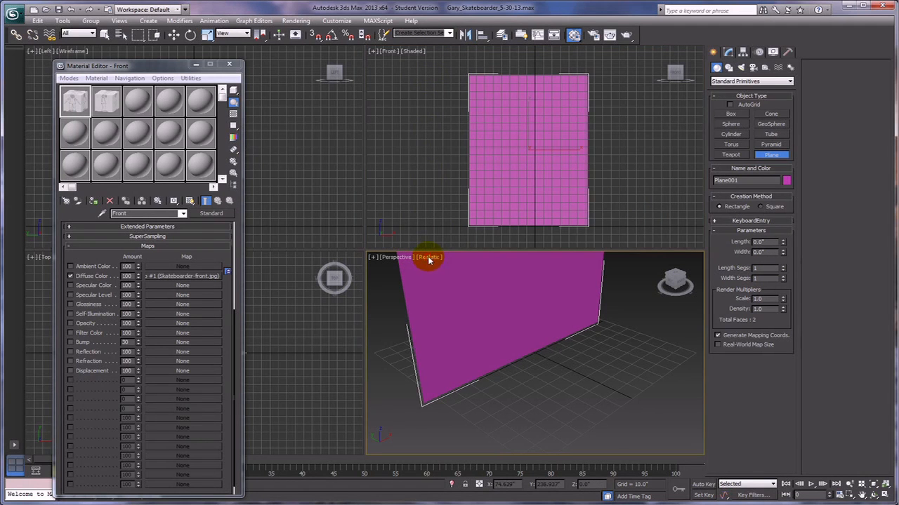
left_click(429, 258)
left_click(450, 279)
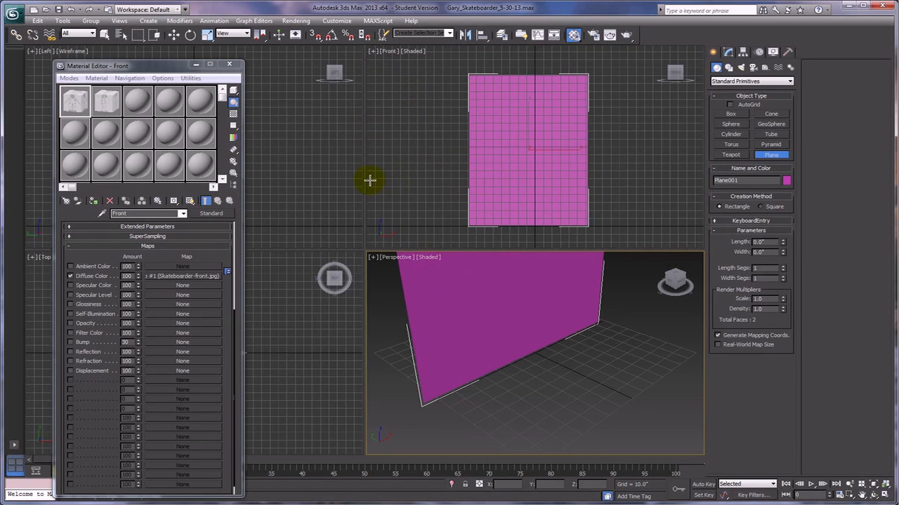
left_click(482, 292)
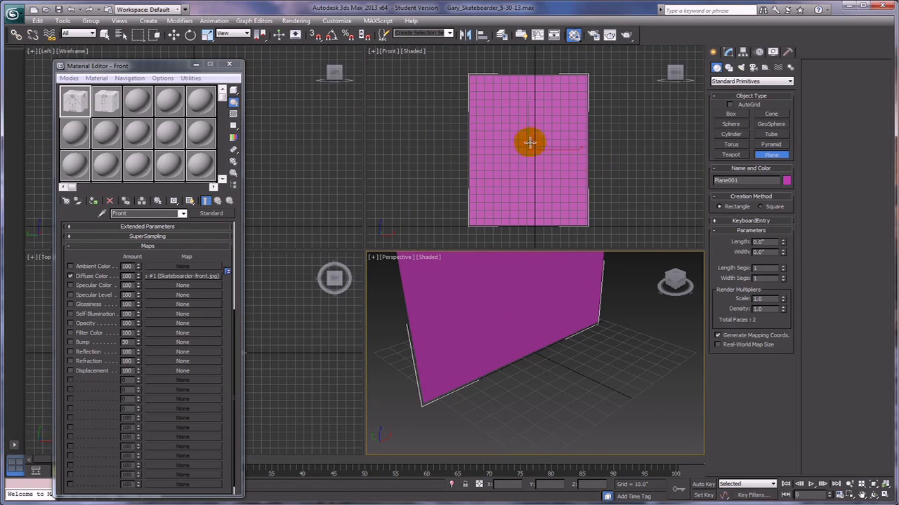
View the Front material's Skateboarder-front bitmap and check the image's pixel width and height.
left_click(73, 100)
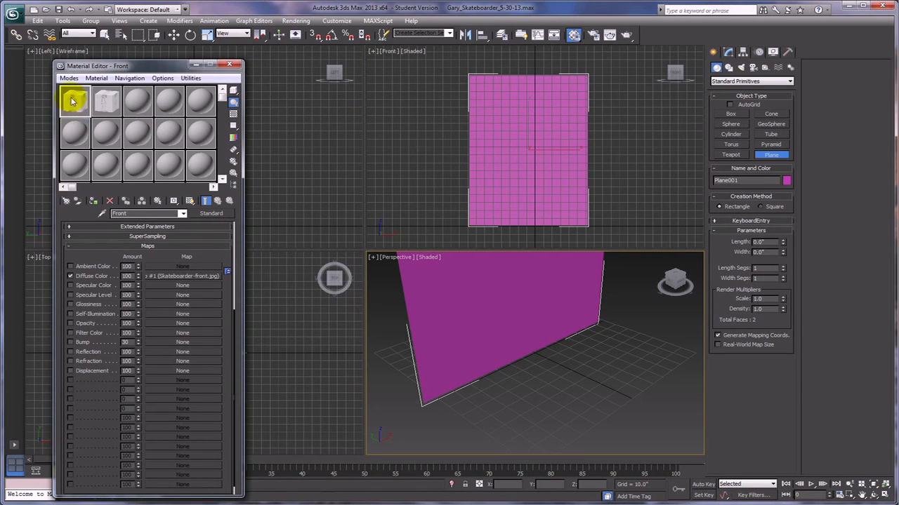
left_click(181, 276)
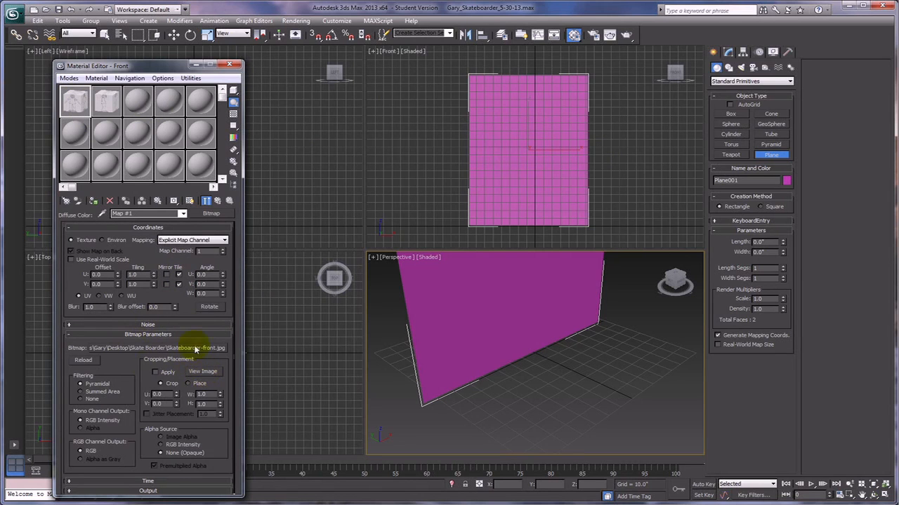
left_click(201, 372)
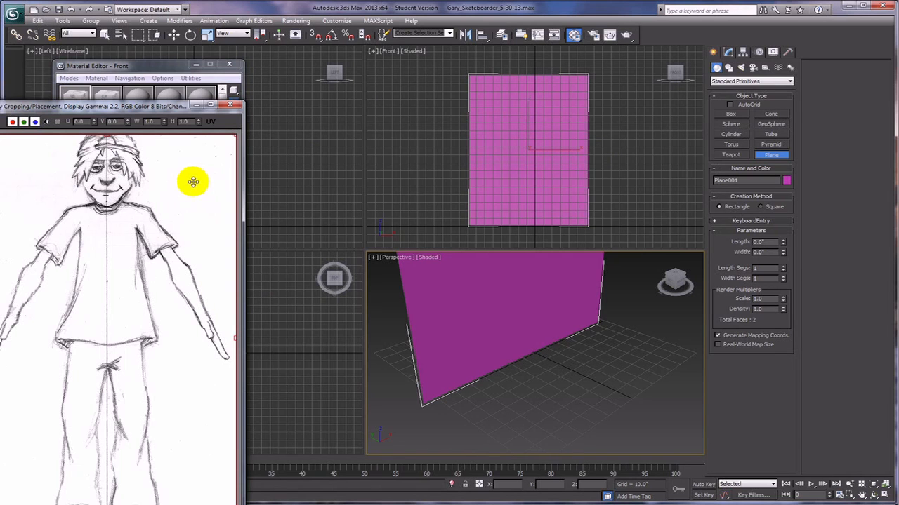
left_click_drag(175, 107, 170, 55)
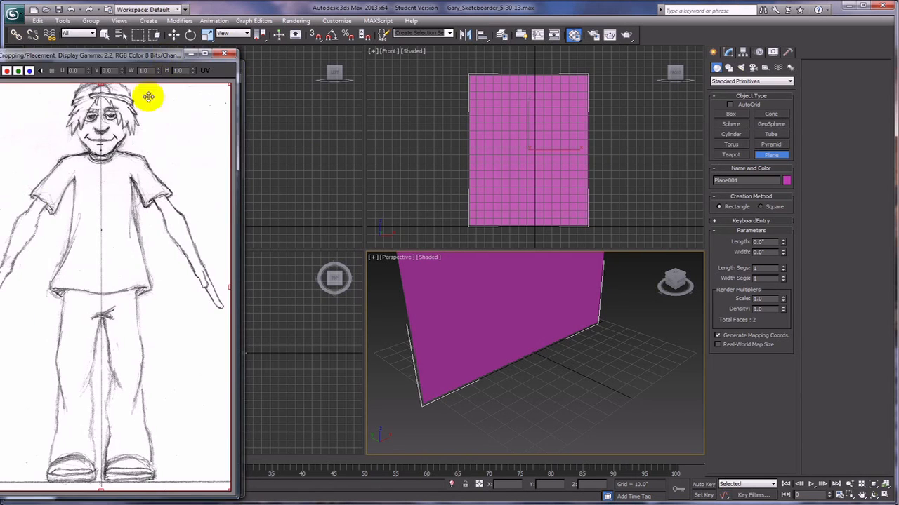
right_click(197, 147)
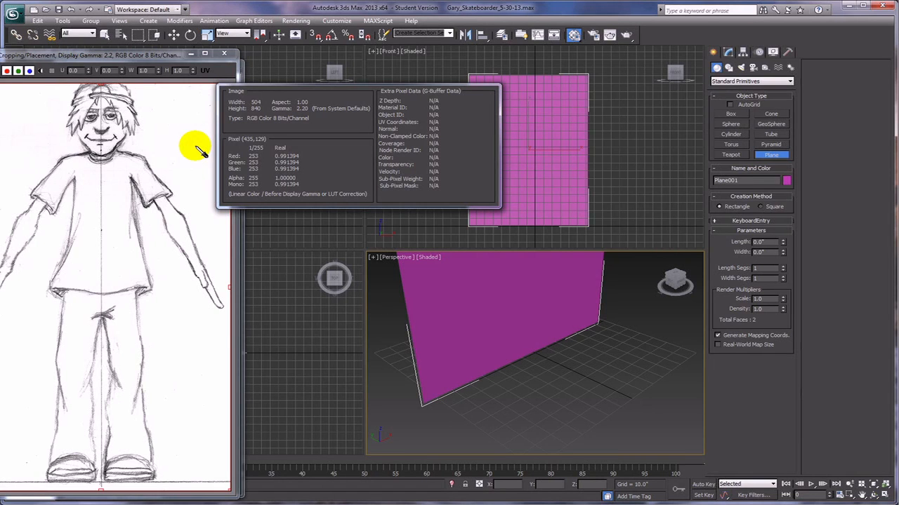
right_click_drag(196, 146, 195, 146)
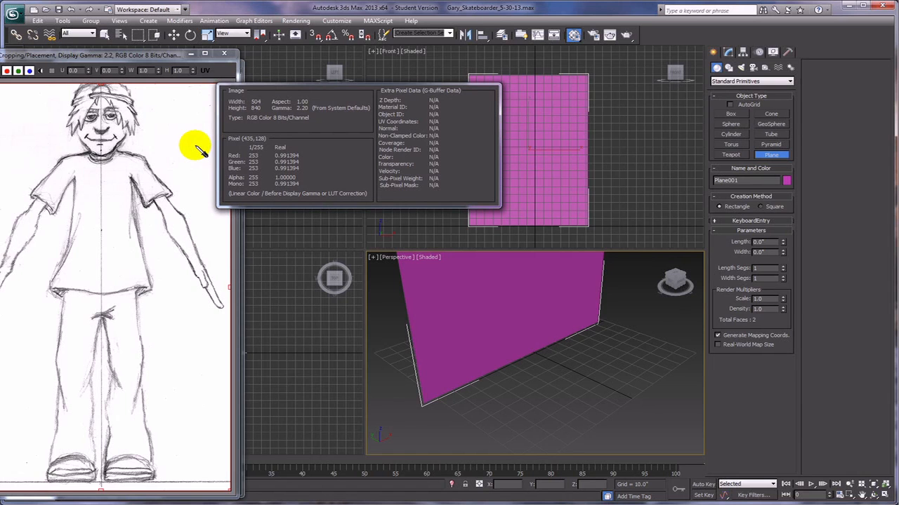
right_click_drag(196, 146, 195, 145)
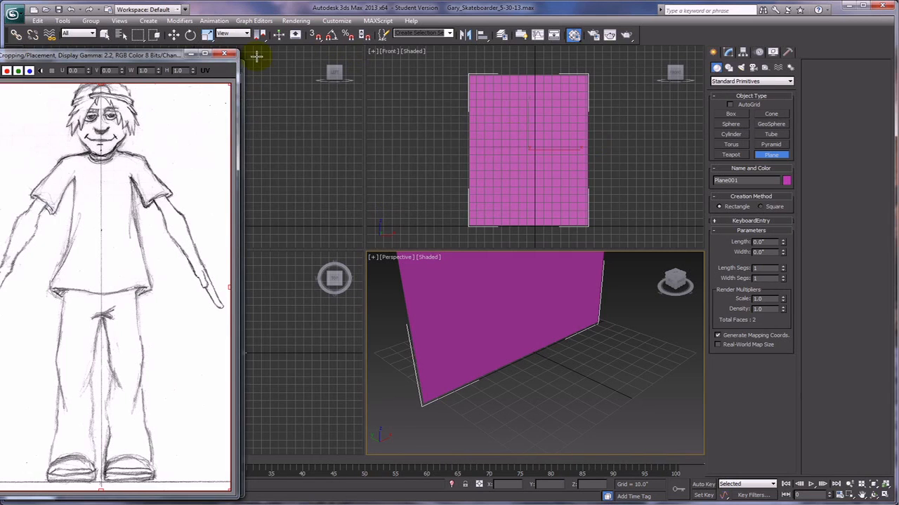
left_click(224, 53)
Set the plane's width to 50" and its length to 84".
left_click(526, 153)
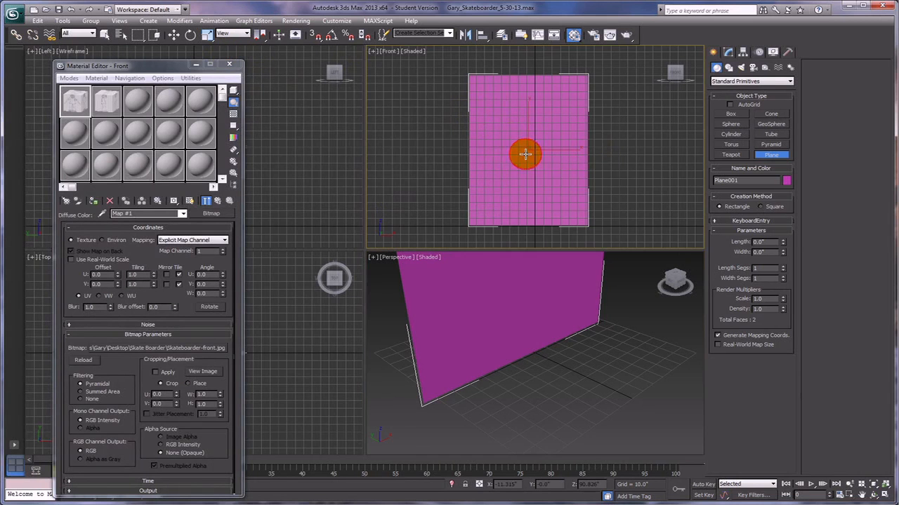
left_click(728, 53)
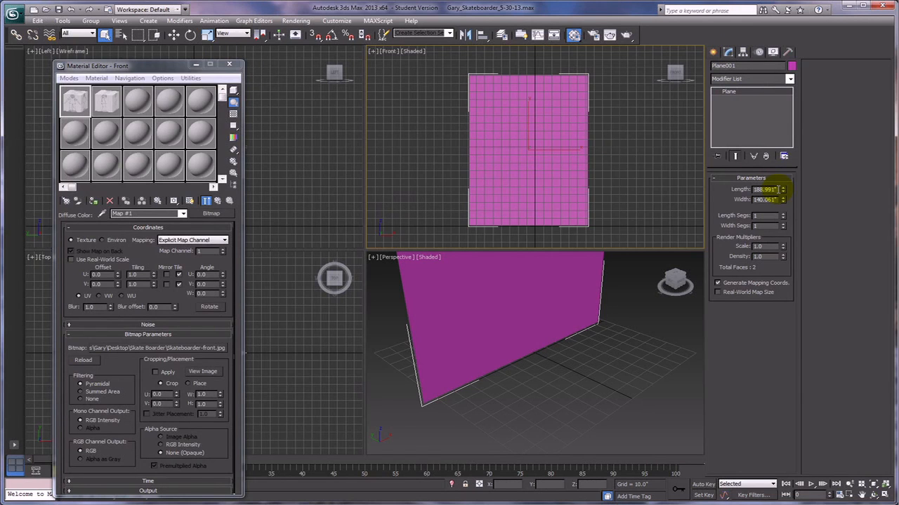
left_click_drag(779, 199, 735, 203)
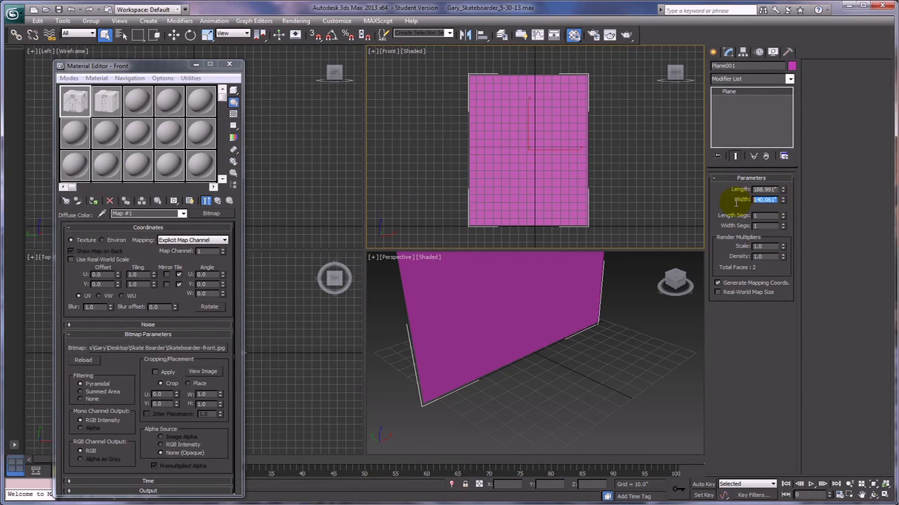
type("50")
left_click_drag(754, 190, 774, 188)
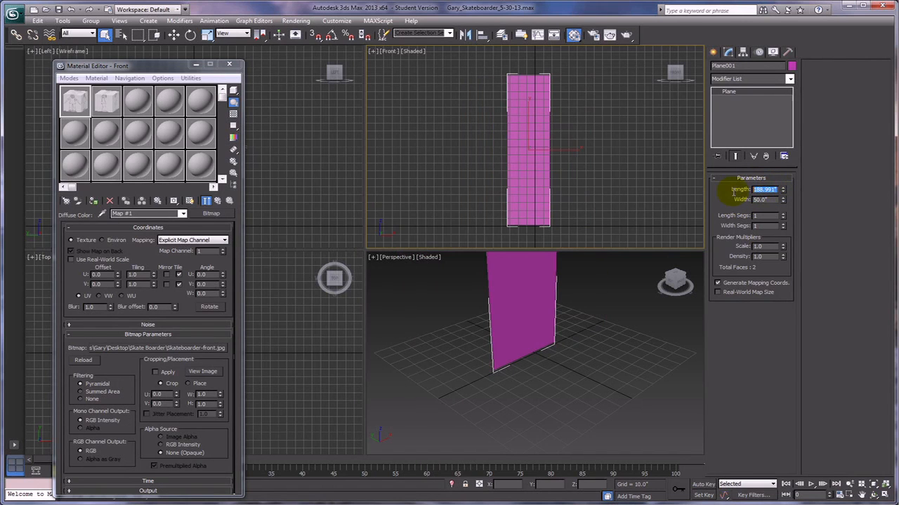
type("84")
key("Return")
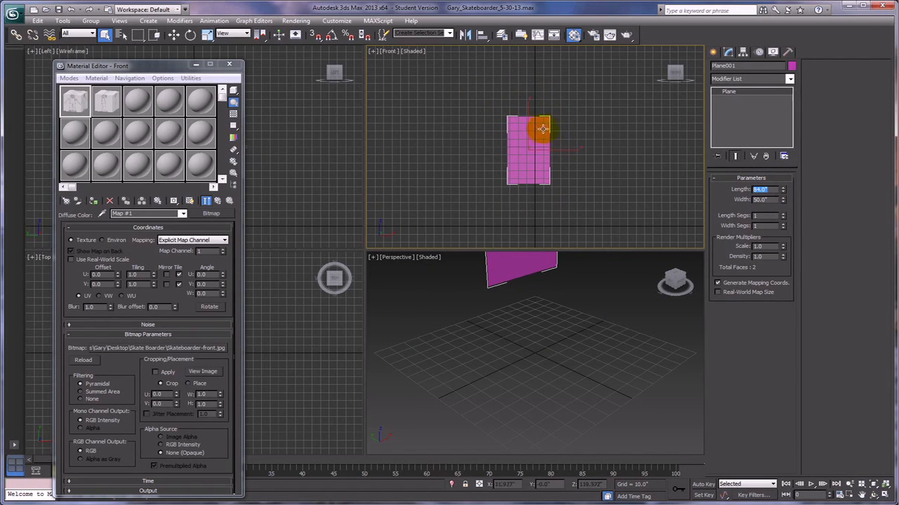
Center the plane horizontally by setting its X position to 0.
left_click(173, 35)
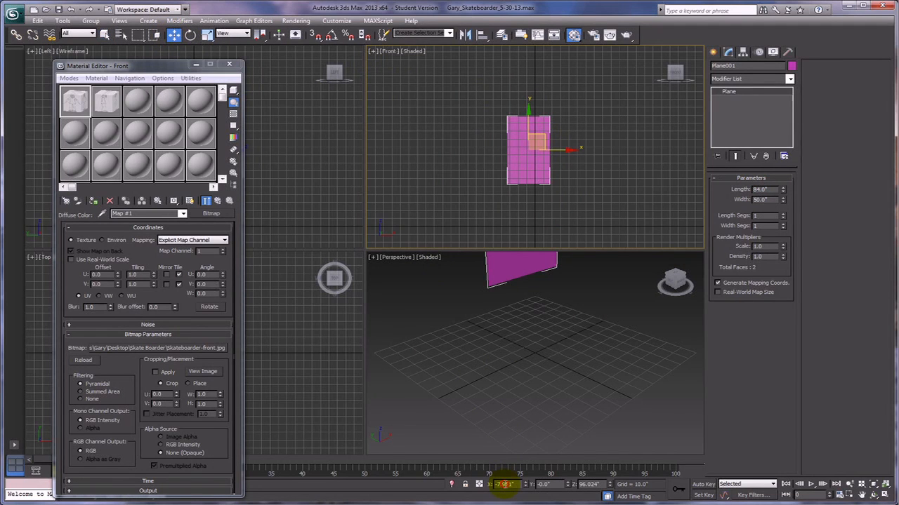
double_click(504, 485)
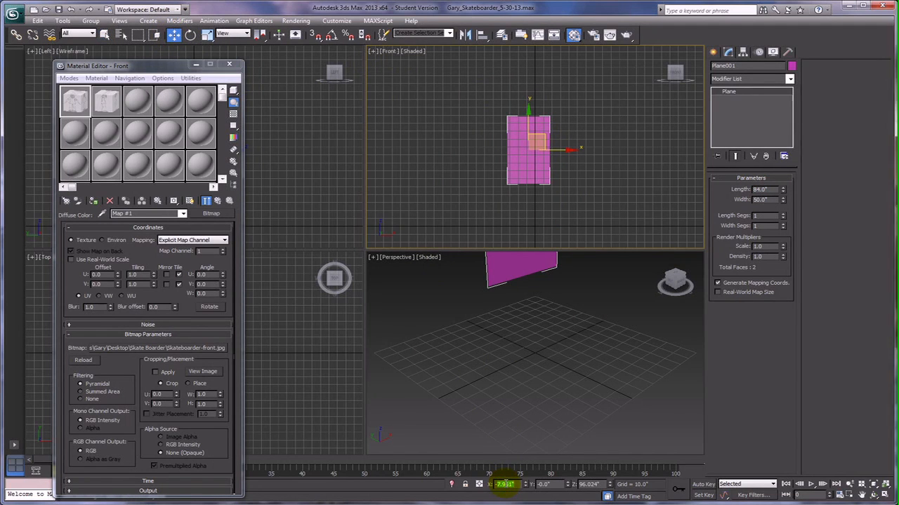
type("0")
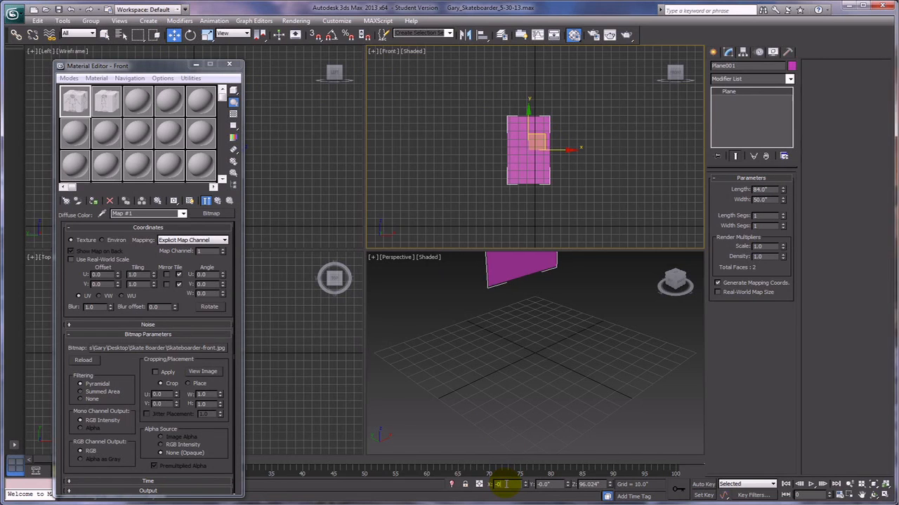
key("Return")
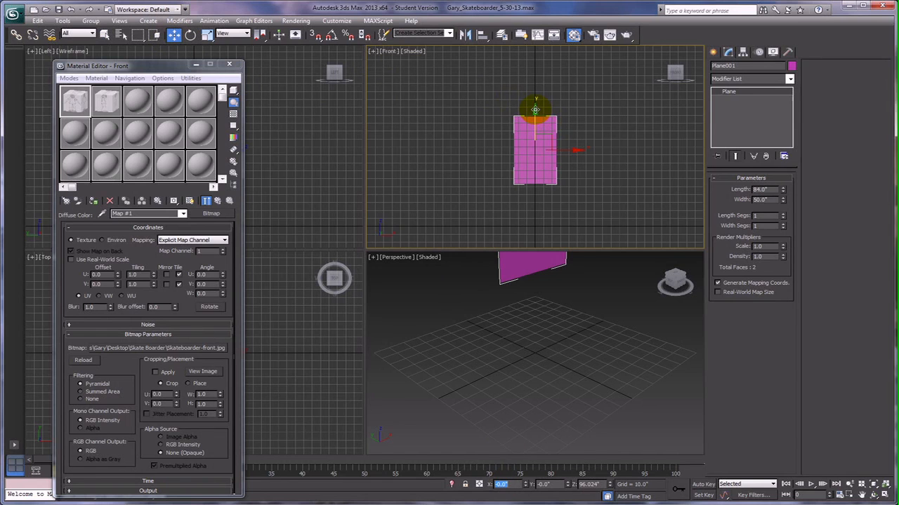
Move the plane down in the Front viewport to about Z 42.1", so its lower edge rests on the ground line.
left_click_drag(535, 109, 537, 151)
middle_click_drag(590, 150, 593, 97)
scroll(596, 107, "up", 3)
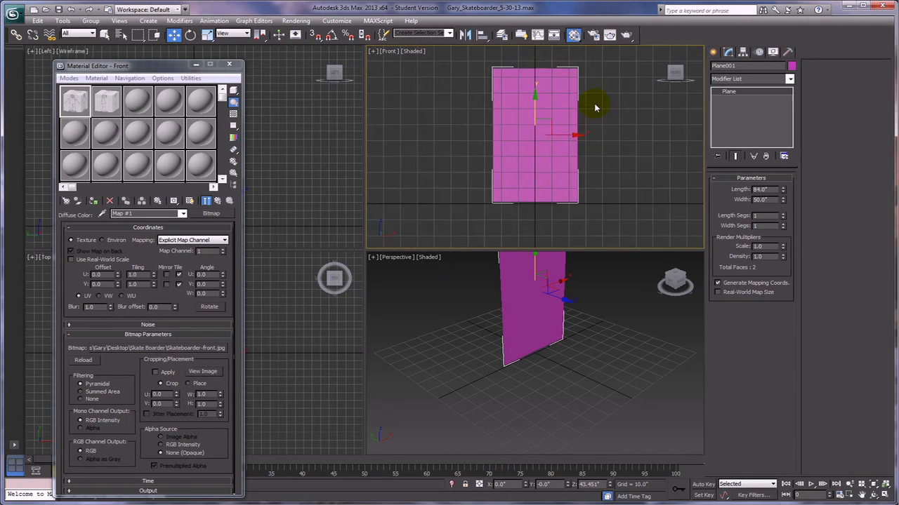
left_click_drag(535, 91, 535, 95)
middle_click_drag(625, 137, 625, 143)
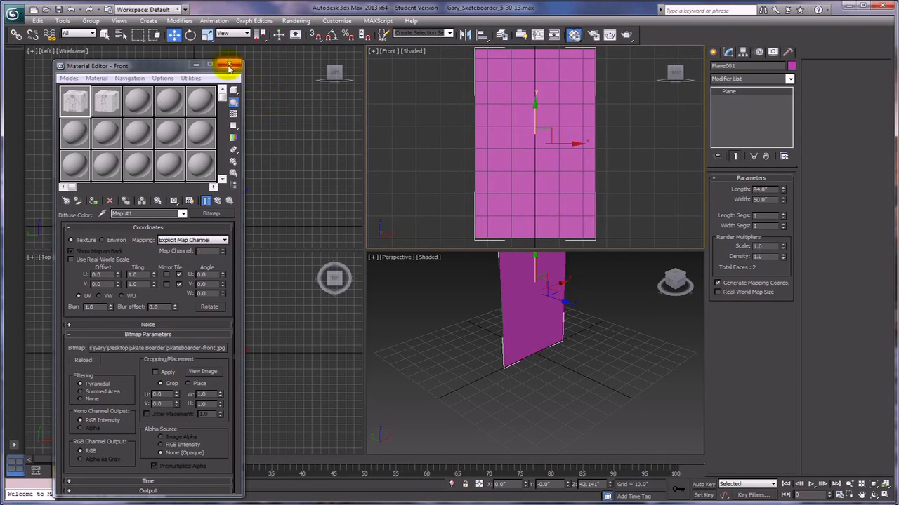
Change the plane's object color to a pale blue from the basic colors.
left_click(791, 66)
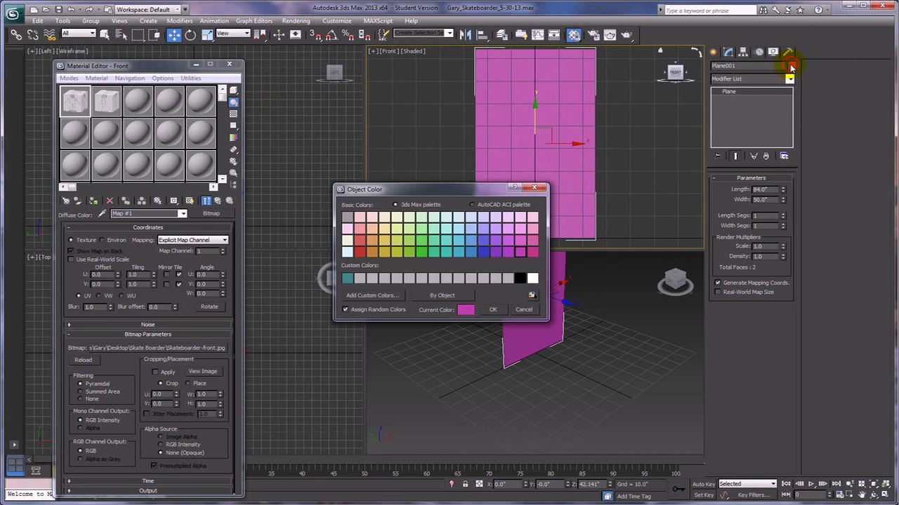
left_click(446, 216)
left_click(494, 311)
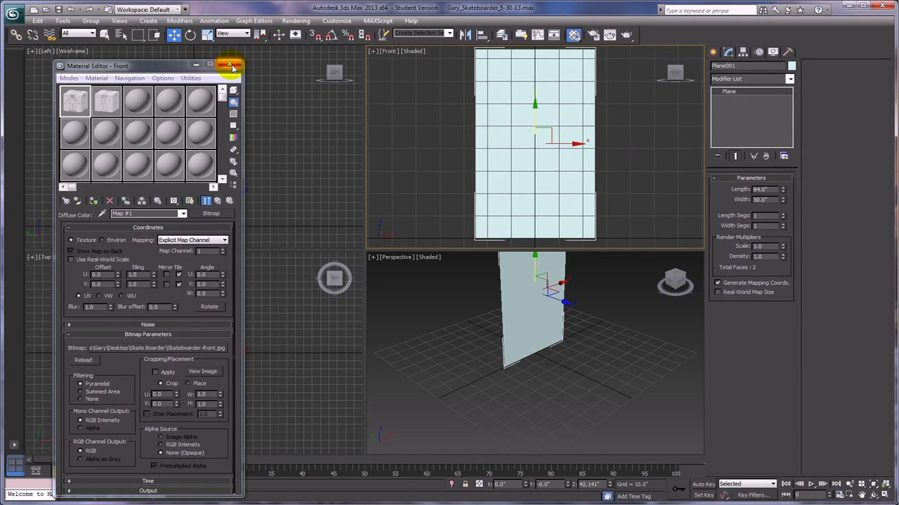
Enable viewport display of the Front material's map and apply the material to the plane.
scroll(70, 104, "up", 2)
left_click(70, 104)
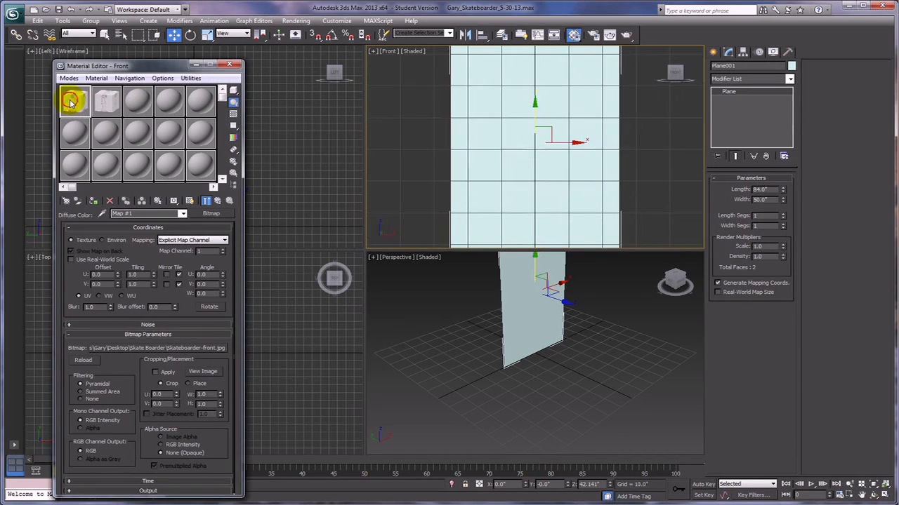
left_click(189, 202)
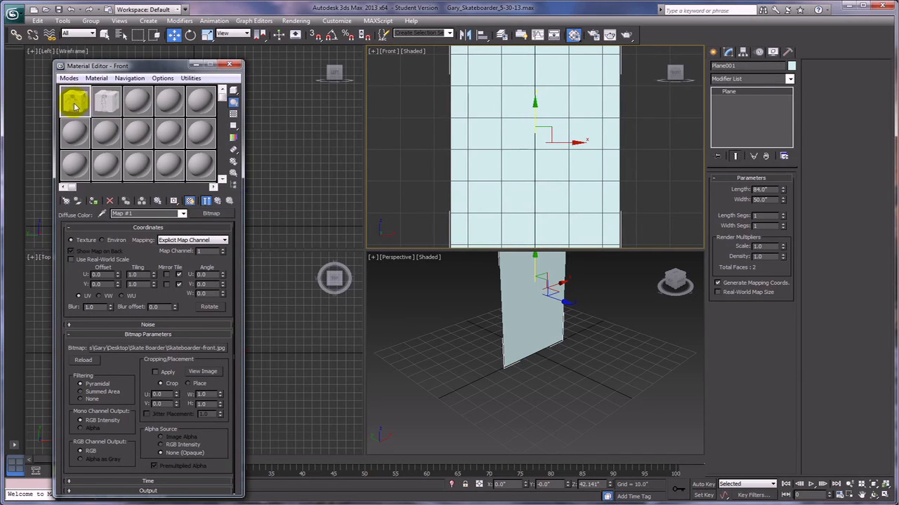
left_click_drag(73, 102, 532, 153)
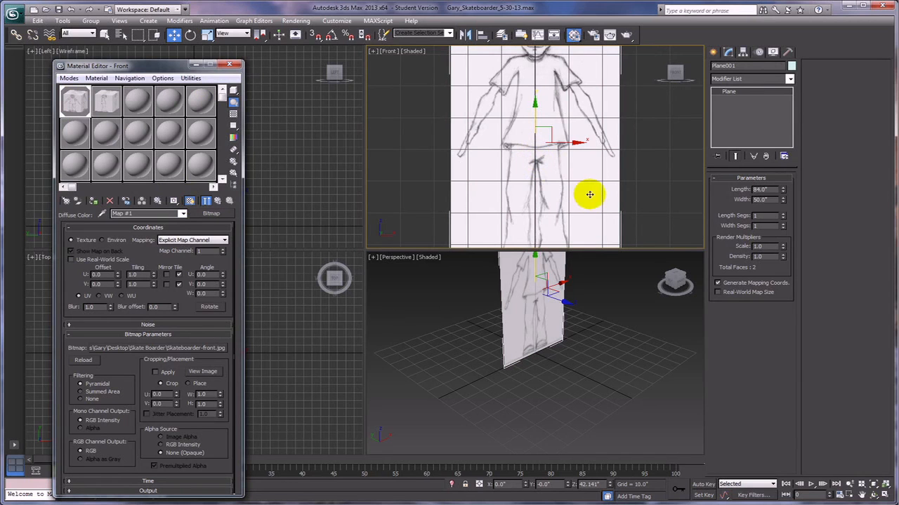
Turn off Show Frozen in Gray in the plane's display properties.
left_click(772, 51)
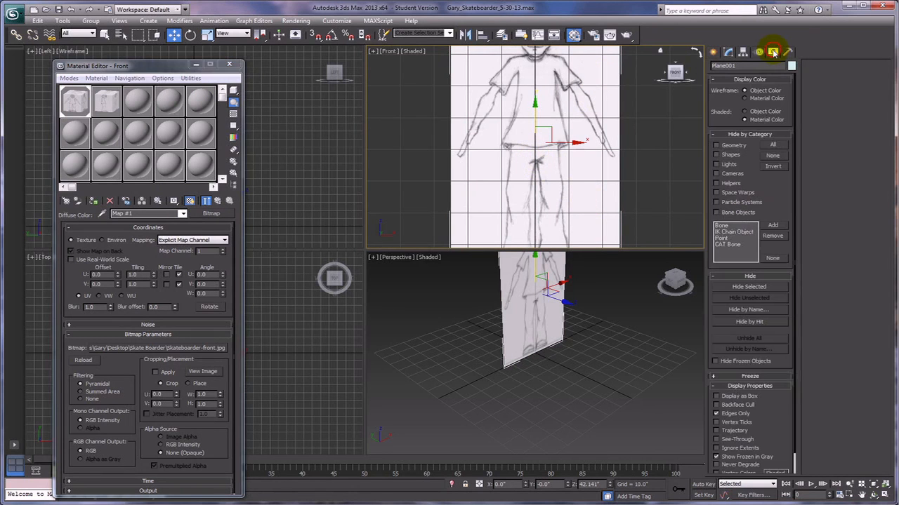
left_click_drag(781, 396, 782, 375)
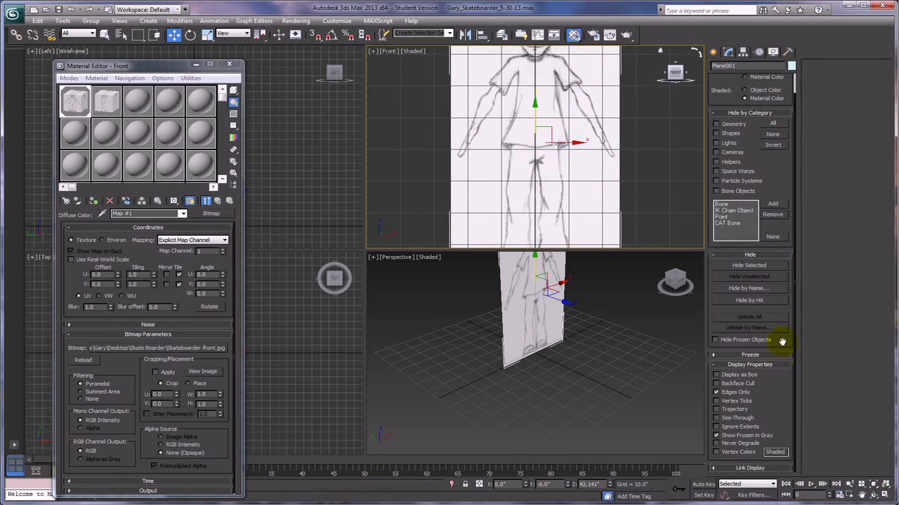
left_click(716, 436)
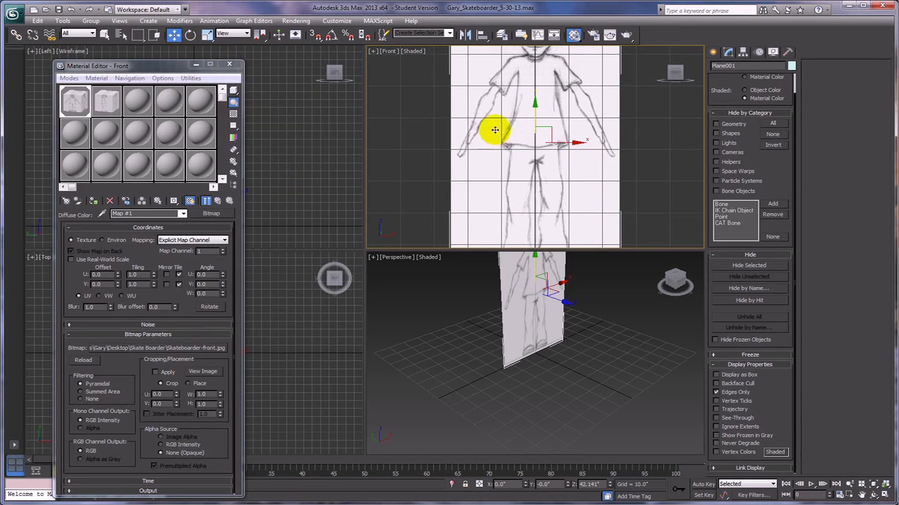
Turn on angle snap and rotate a single copy of the front reference plane 90° about its vertical axis.
left_click(228, 64)
left_click(482, 123)
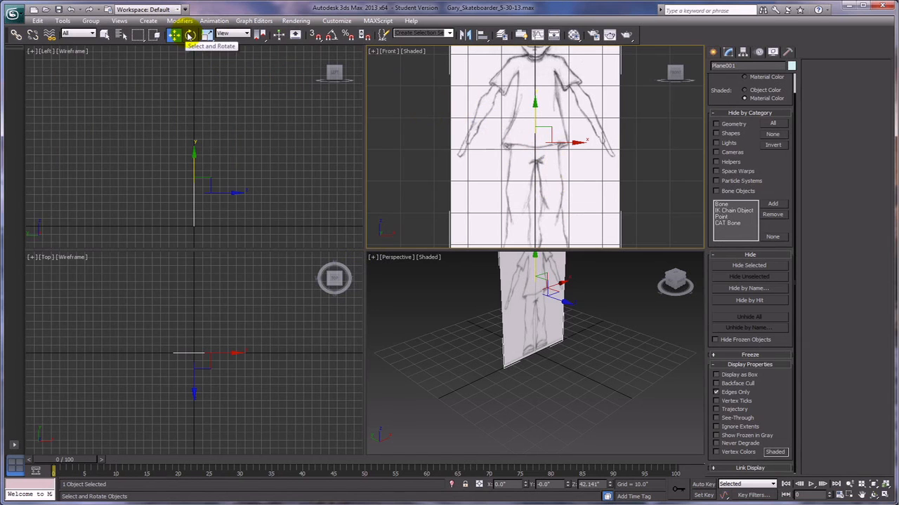
left_click(191, 36)
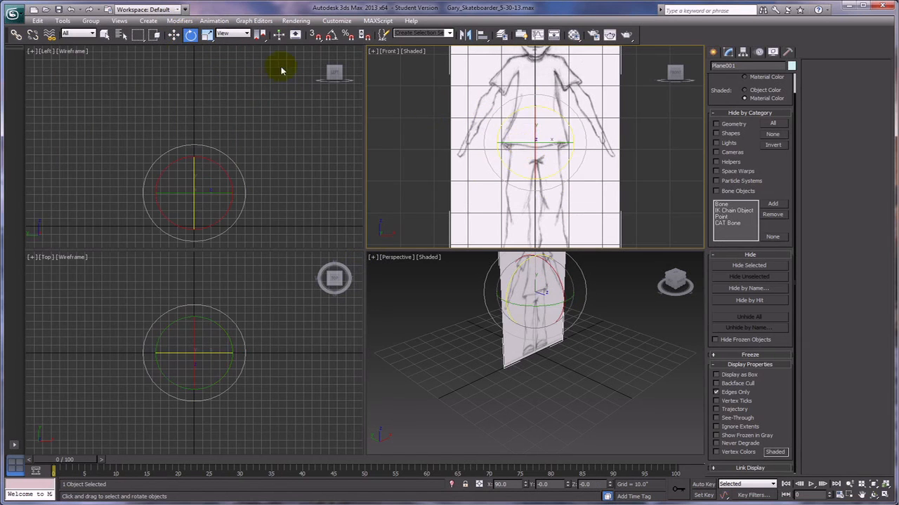
left_click(105, 35)
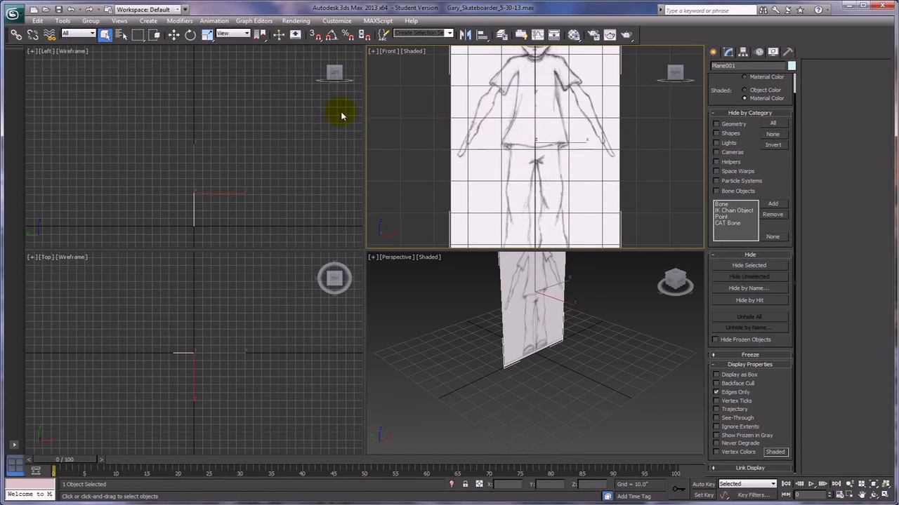
right_click(640, 166)
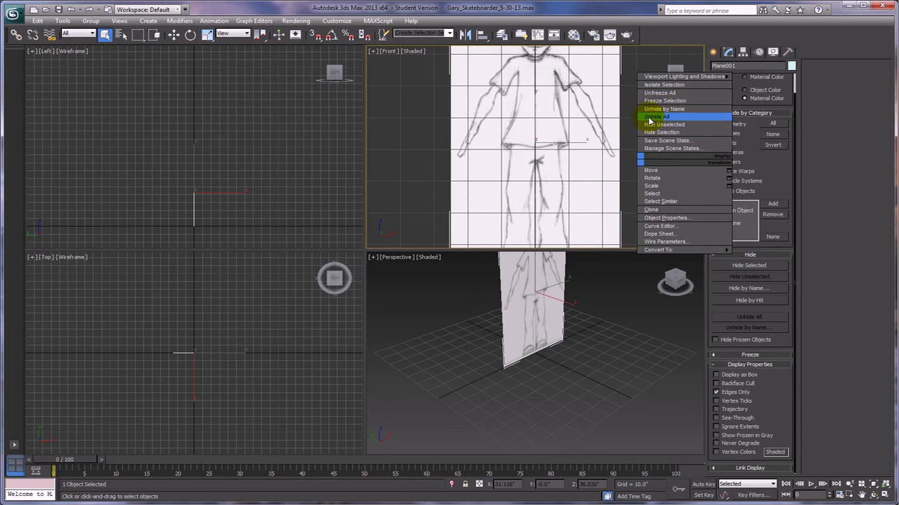
left_click(653, 178)
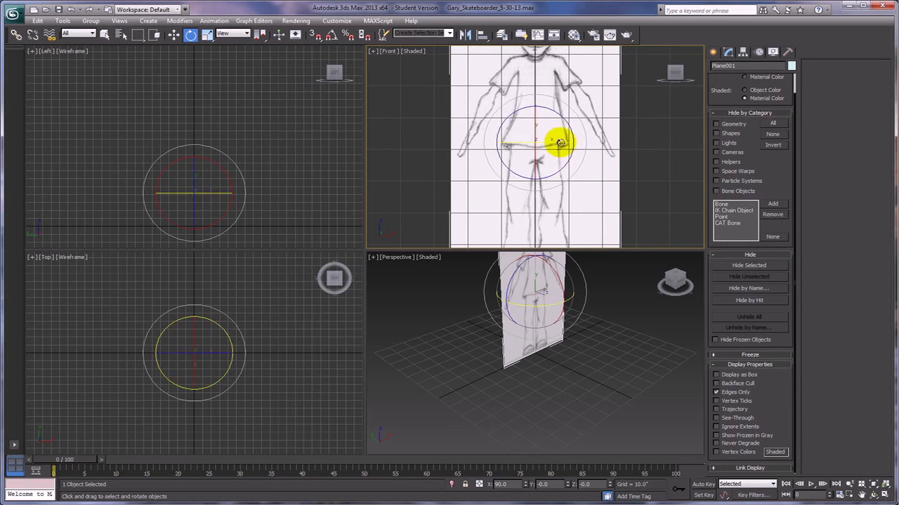
left_click(331, 36)
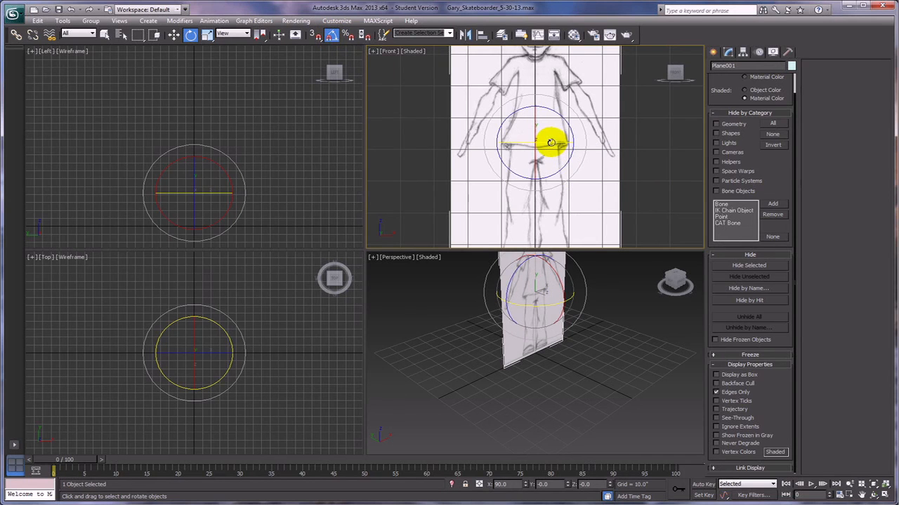
left_click_drag(551, 143, 598, 151, "shift")
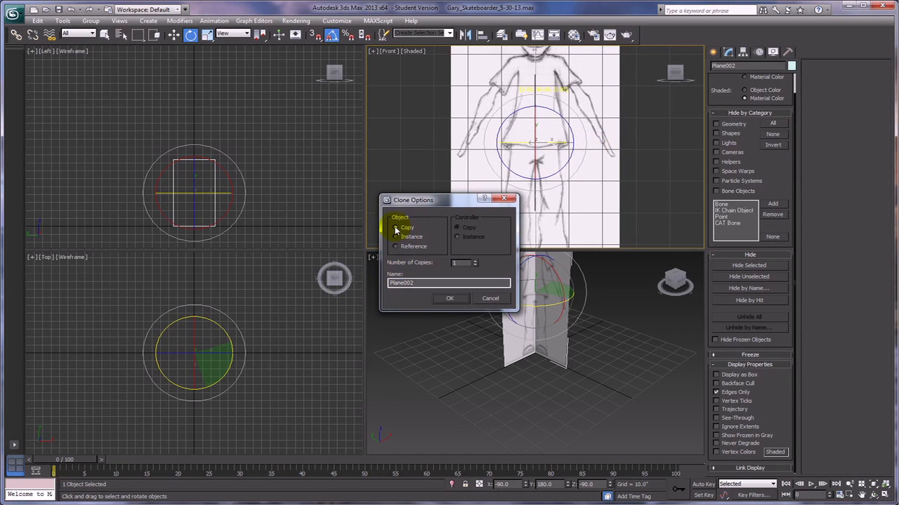
left_click(453, 300)
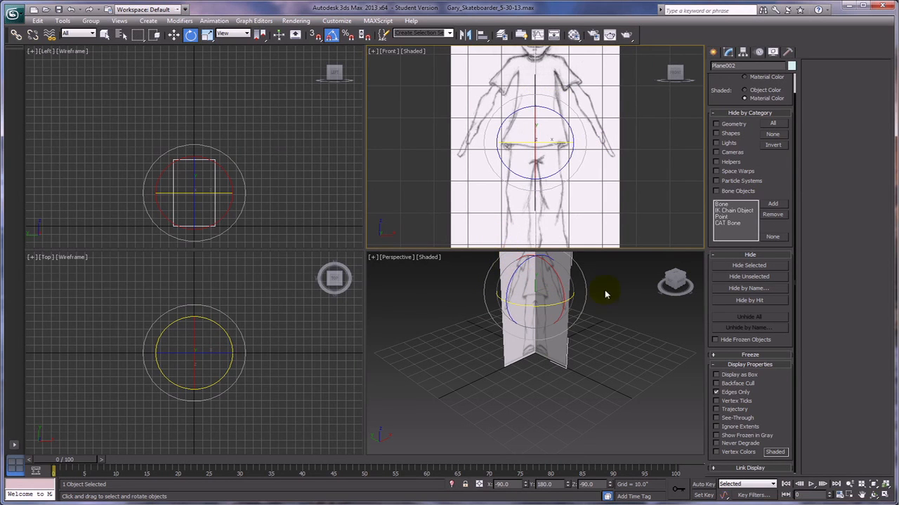
Rename the original plane "front" and the rotated copy "left".
left_click(612, 80)
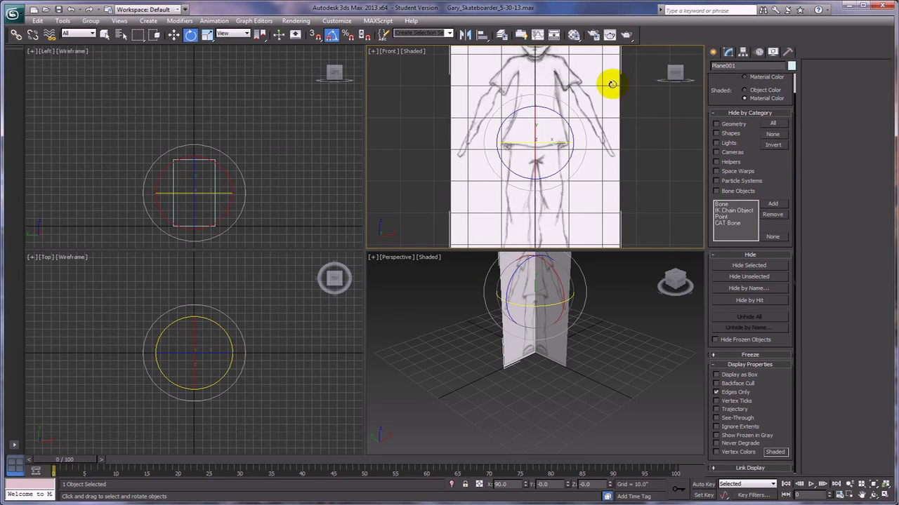
left_click_drag(749, 67, 652, 60)
type("front")
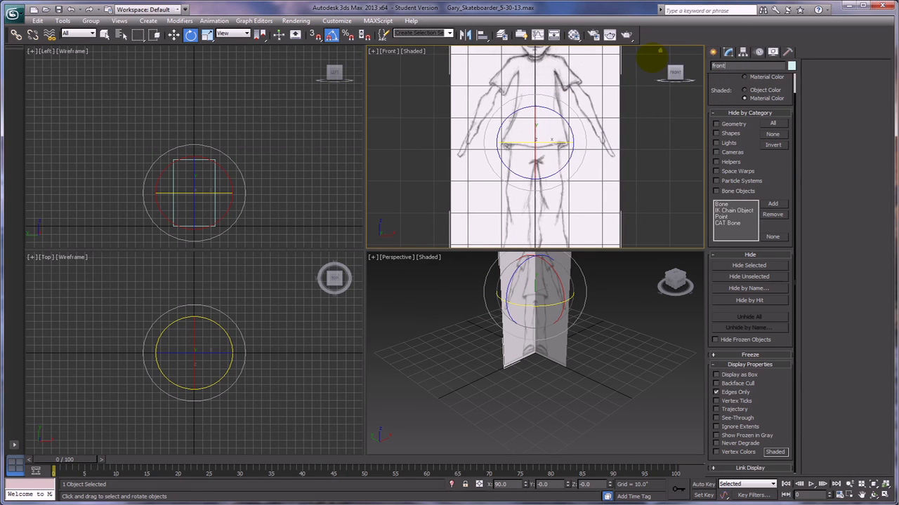
left_click(552, 328)
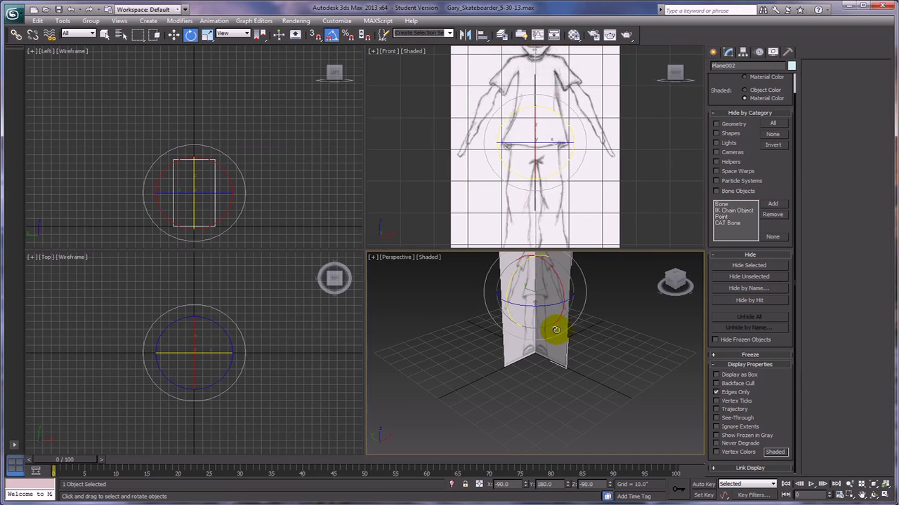
left_click_drag(738, 64, 686, 62)
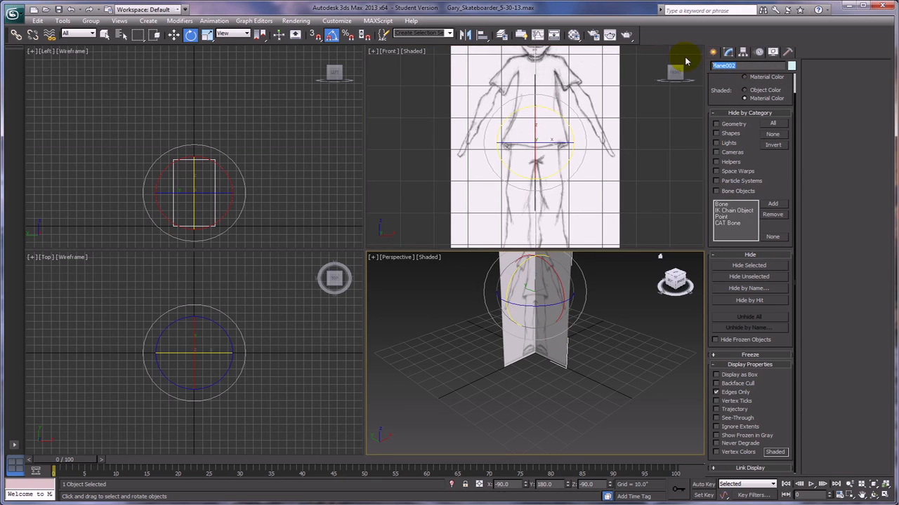
type("s")
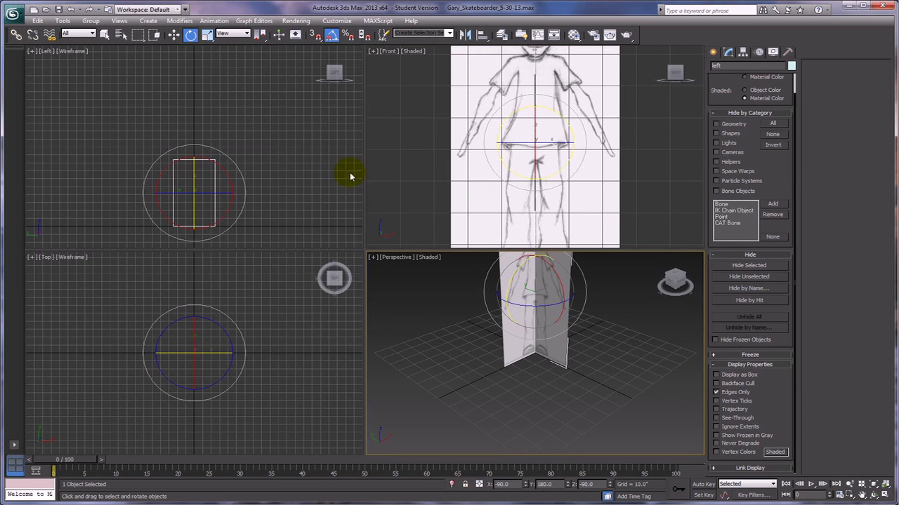
Move the front plane back to about Y 71.2" and the left plane out to about X 72.1".
left_click(173, 34)
left_click(521, 316)
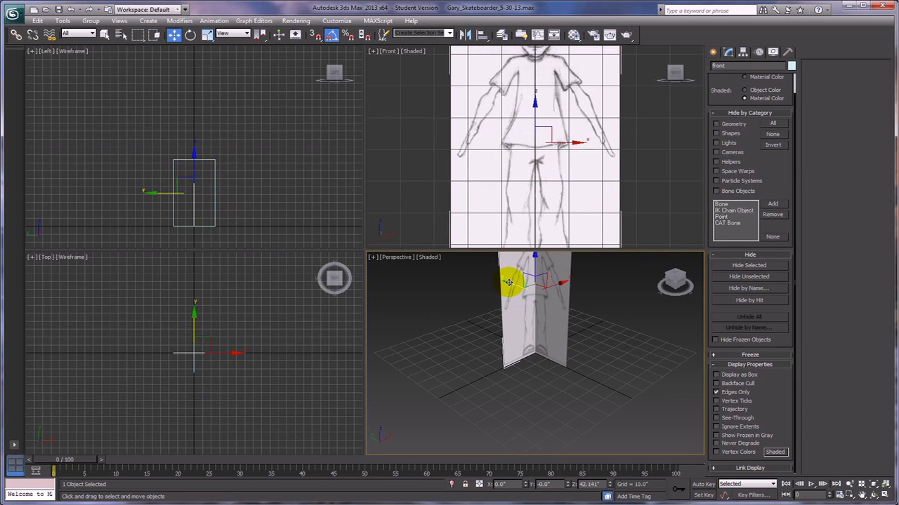
left_click_drag(508, 282, 426, 210)
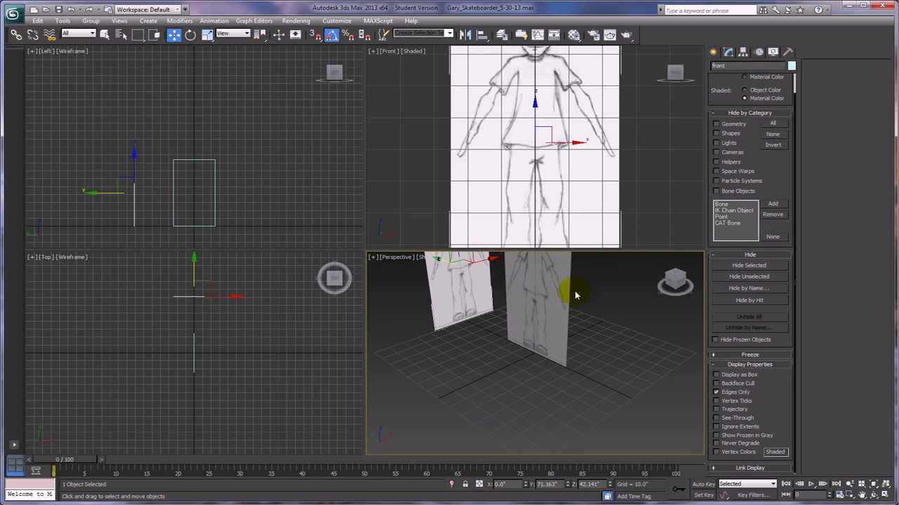
left_click(546, 291)
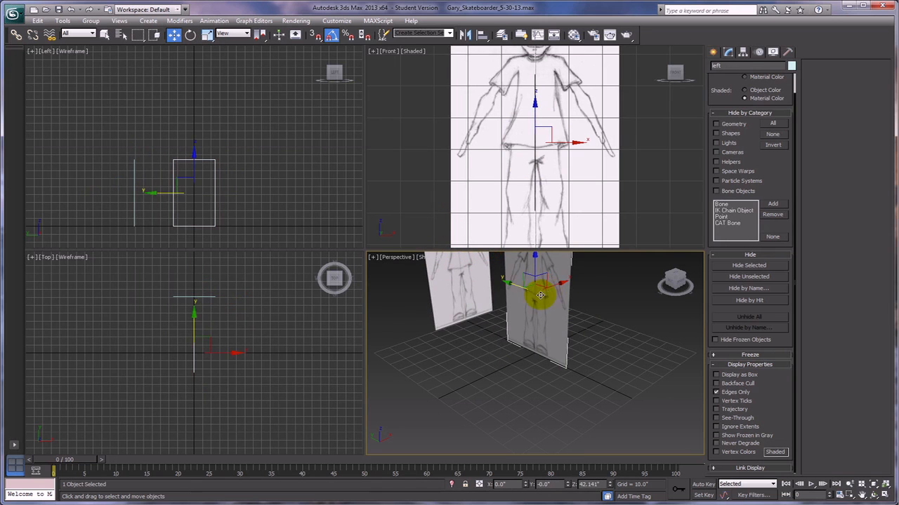
left_click_drag(557, 288, 627, 255)
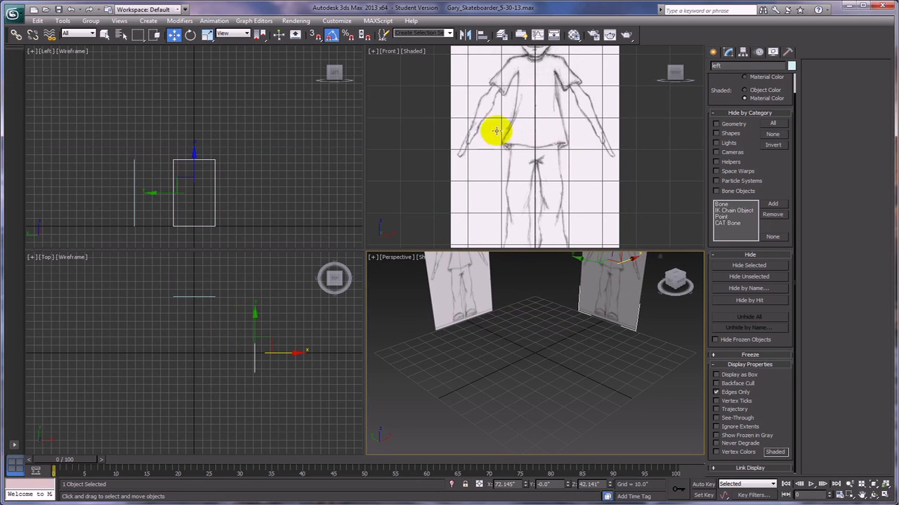
Enable viewport display of the Left material's map.
left_click(573, 35)
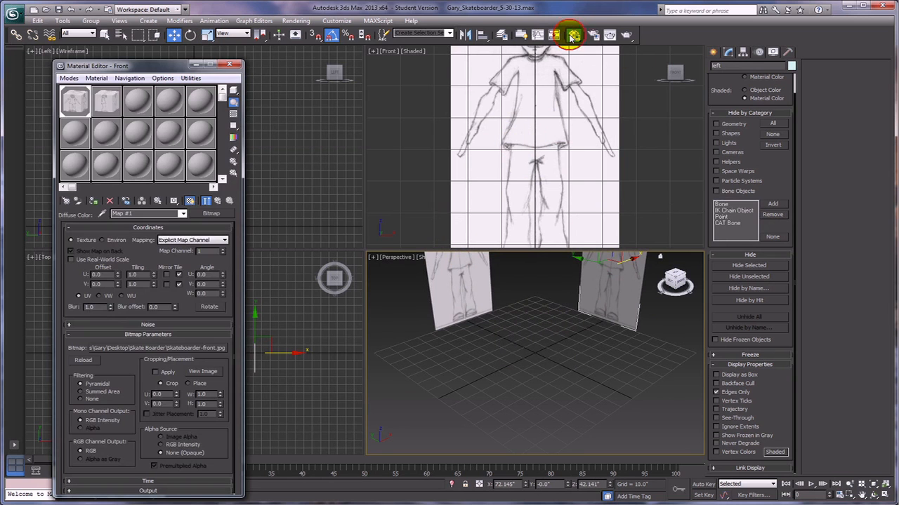
left_click(109, 104)
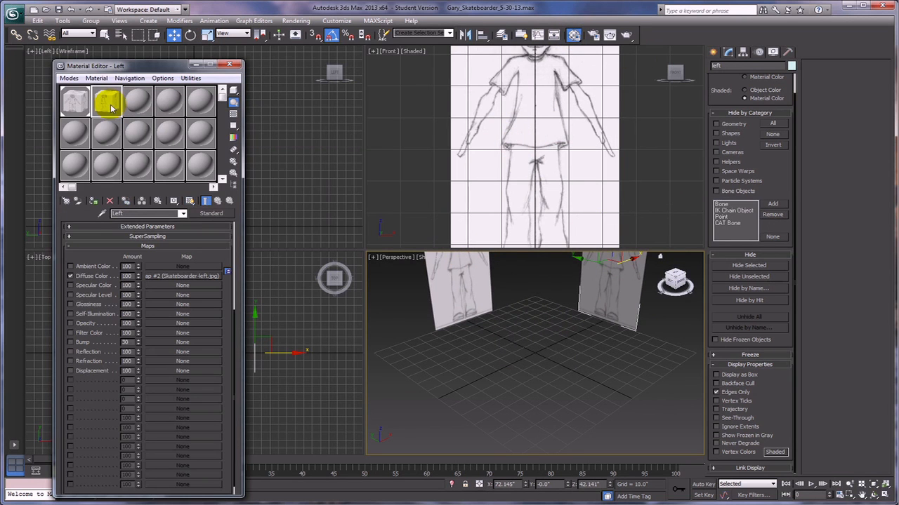
left_click(189, 202)
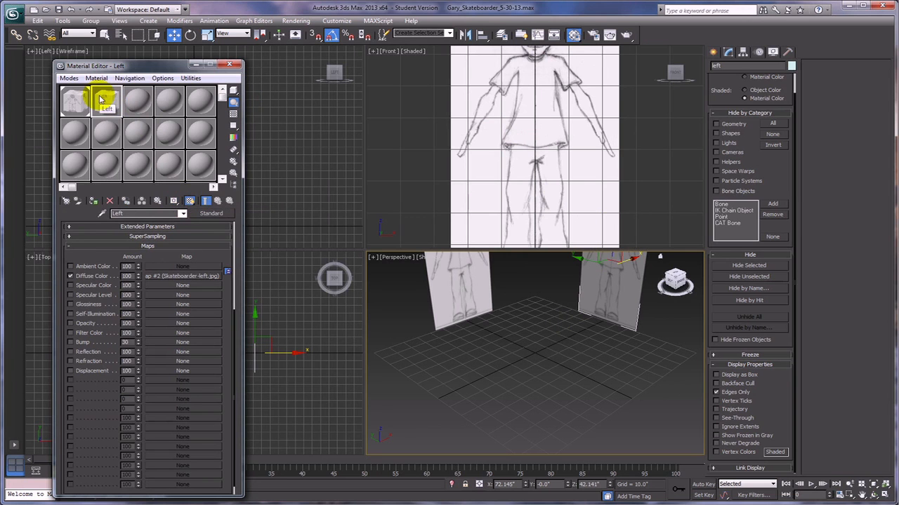
Assign the Left material to the left plane and close the Material Editor.
left_click_drag(100, 101, 603, 274)
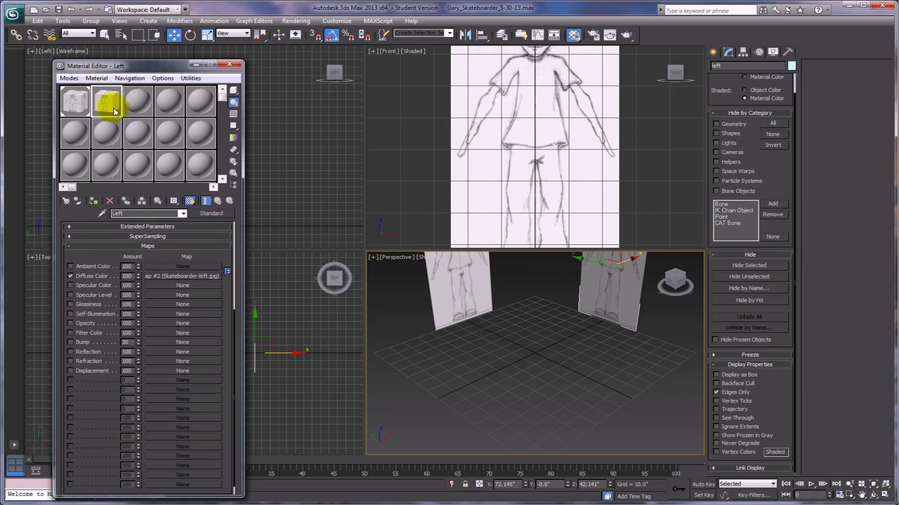
left_click(608, 293)
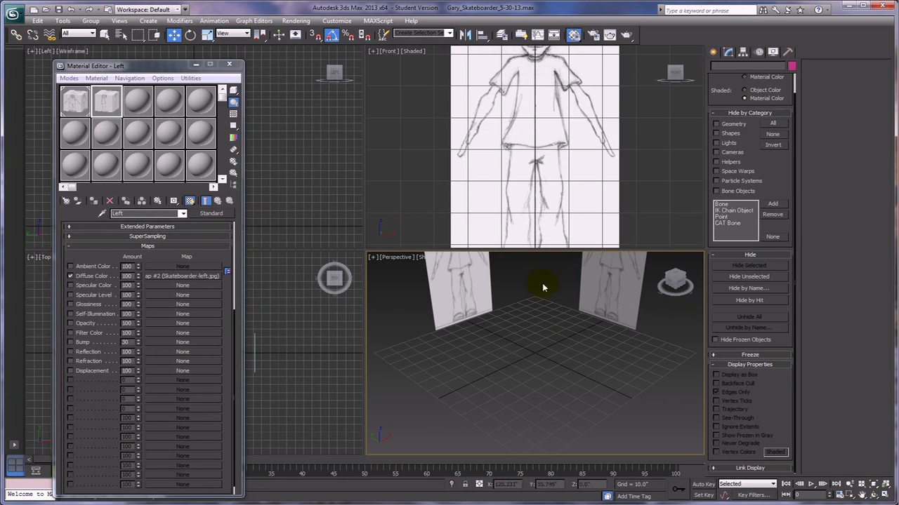
left_click(110, 105)
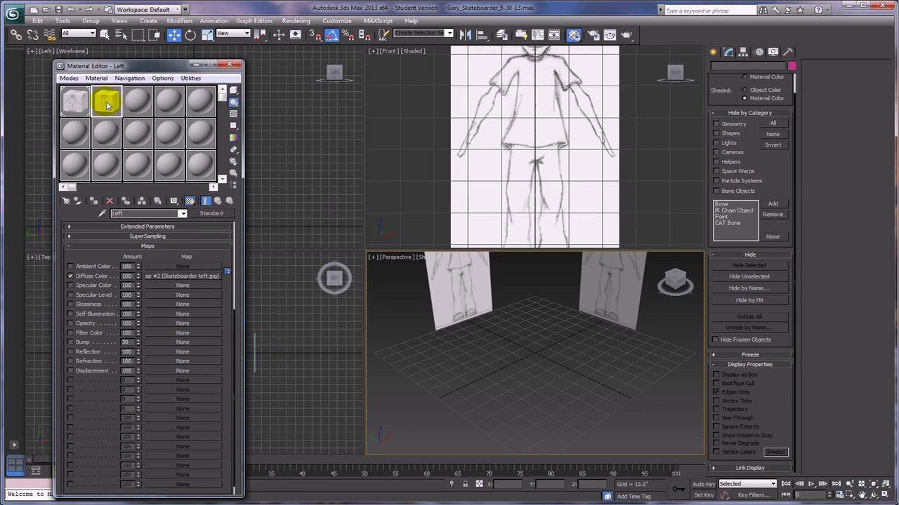
left_click(599, 281)
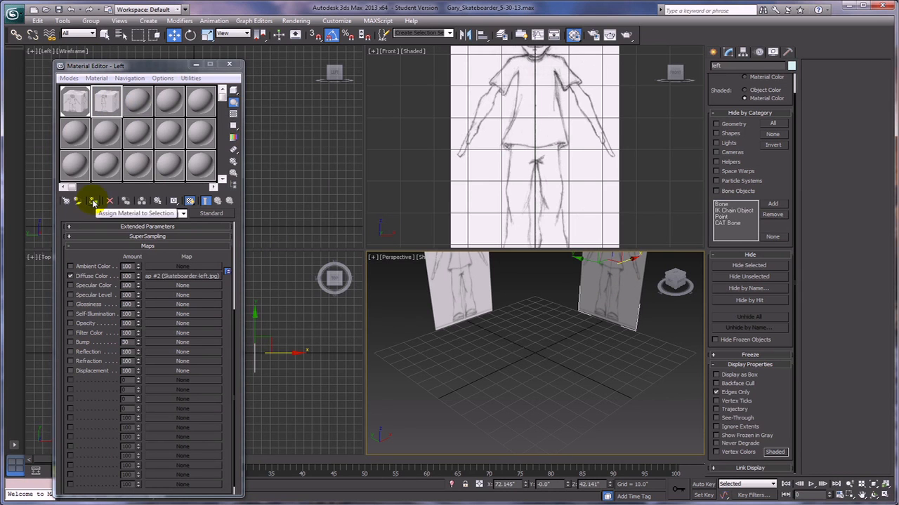
left_click(93, 202)
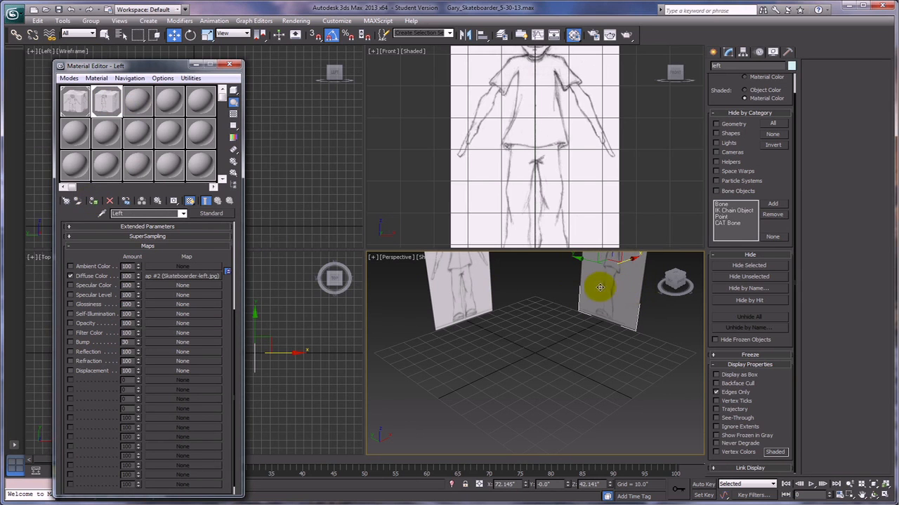
left_click(229, 65)
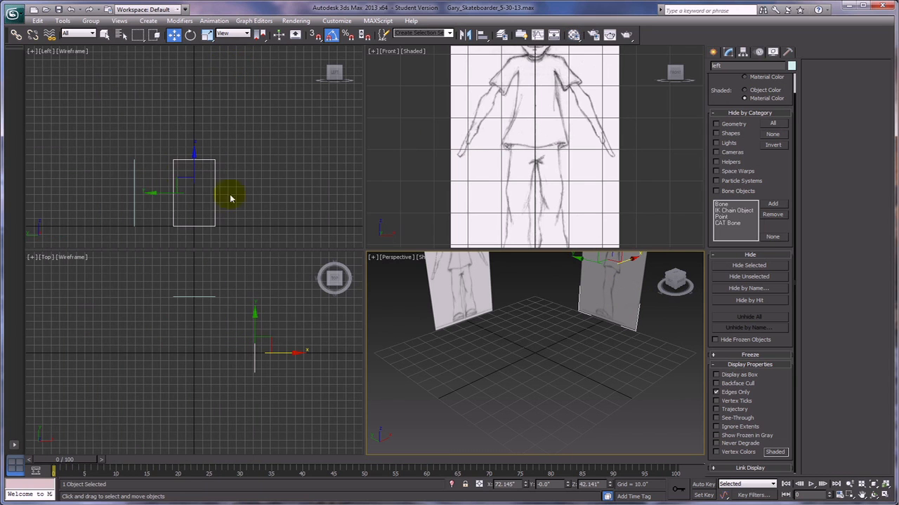
Set the Left viewport to Shaded and rotate the left plane 180° about its vertical axis.
left_click(66, 53)
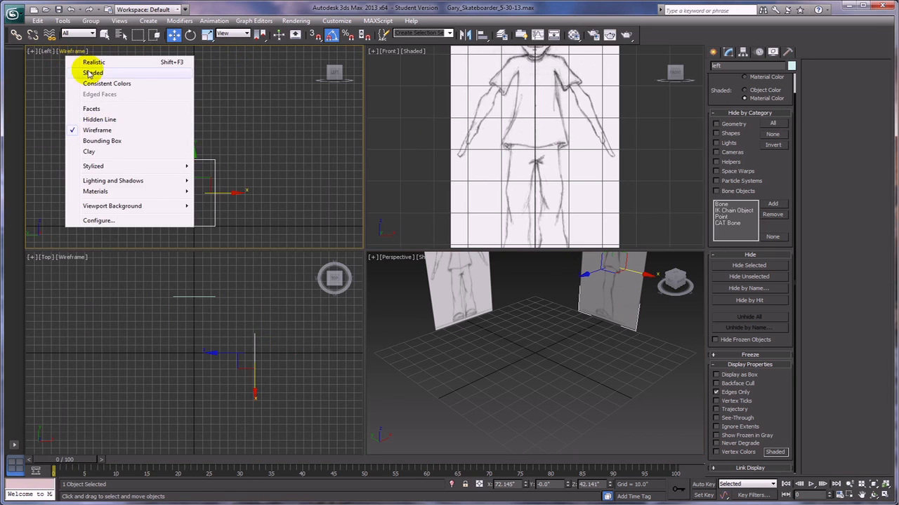
left_click(92, 73)
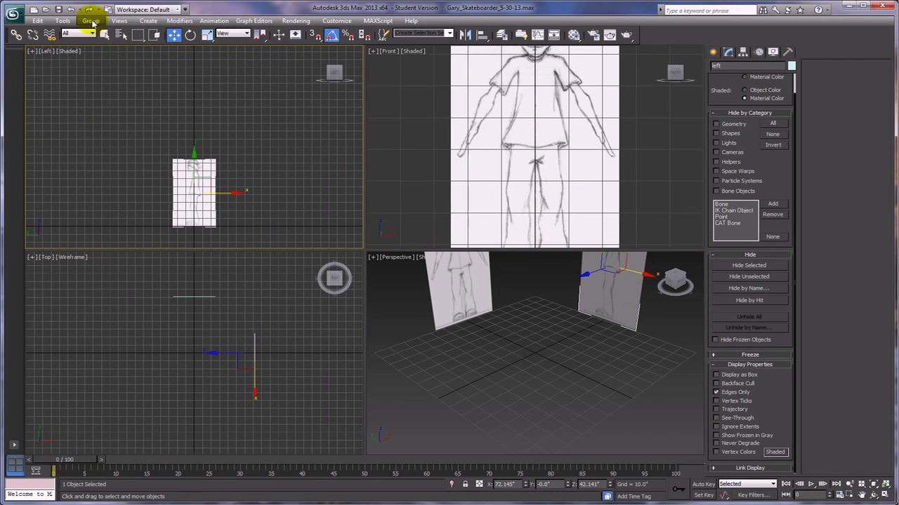
right_click(294, 145)
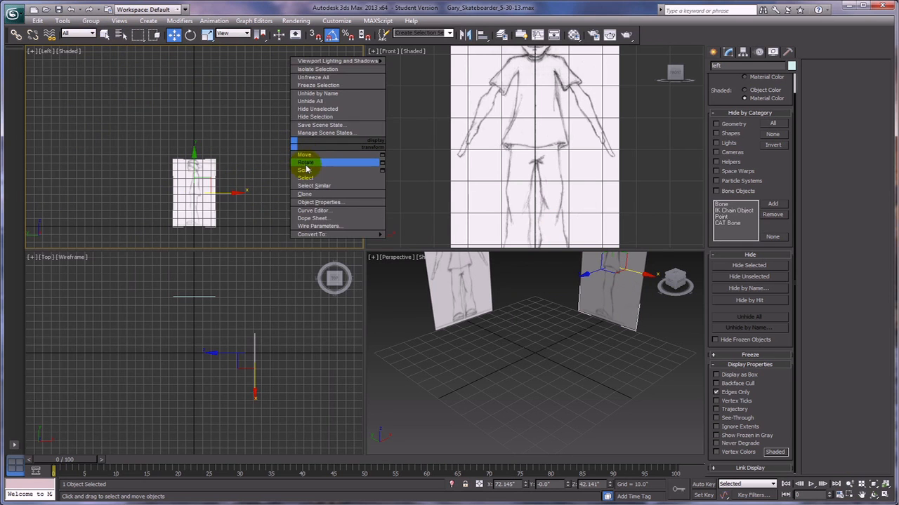
left_click(307, 163)
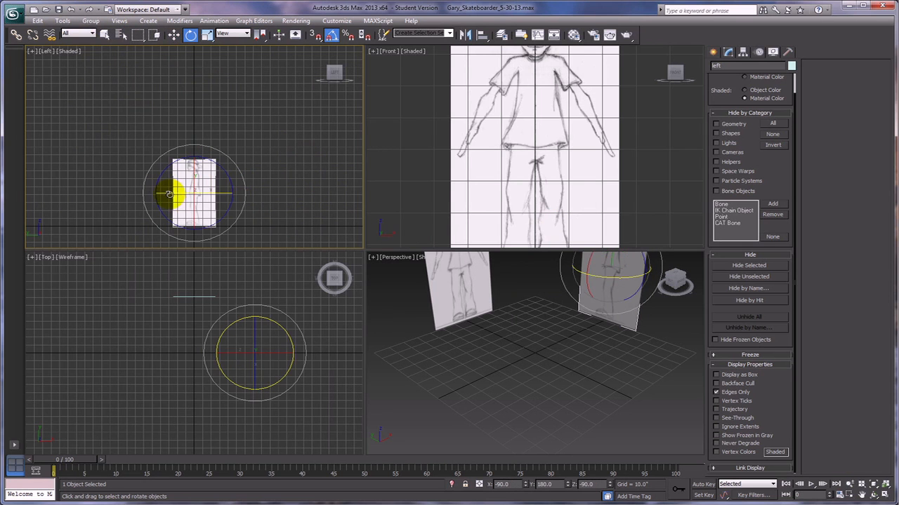
left_click_drag(170, 194, 261, 206)
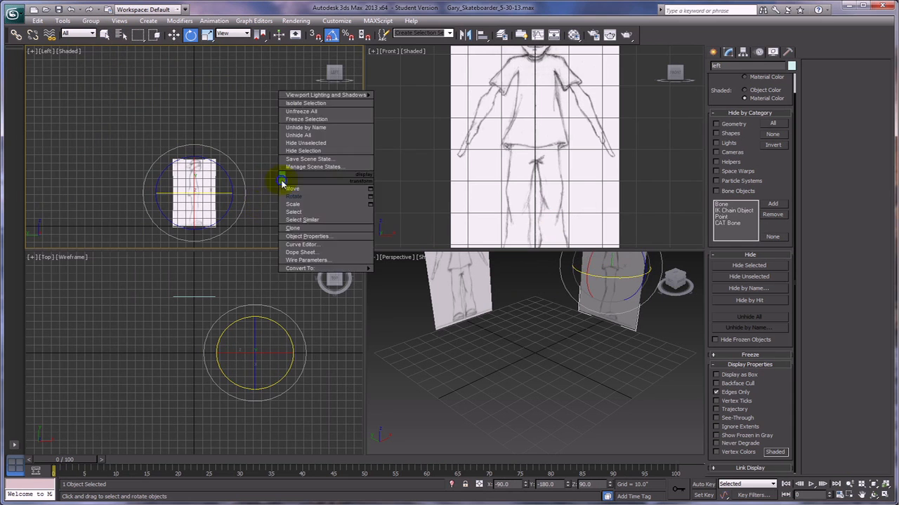
Frame the whole reference figure in both the Left and Front viewports to compare the two drawings.
scroll(258, 186, "up", 5)
middle_click_drag(323, 220, 347, 134)
right_click(678, 194)
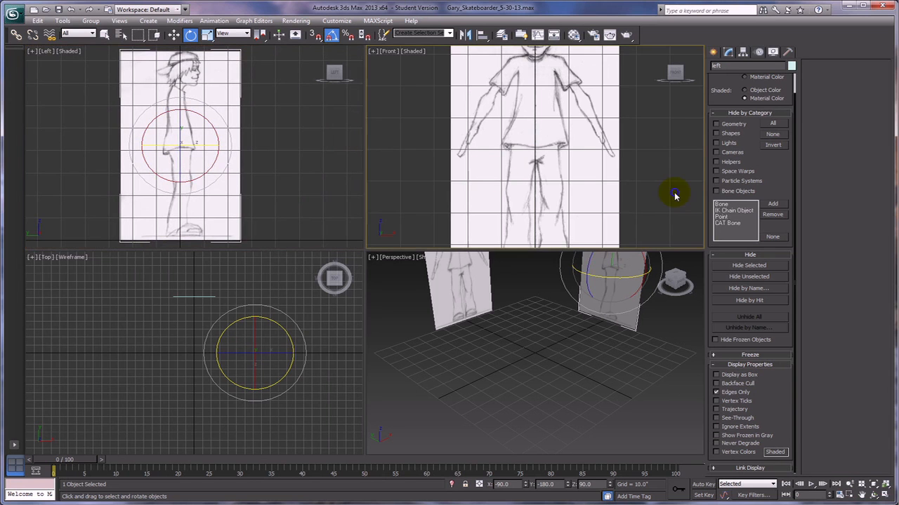
scroll(674, 198, "down", 2)
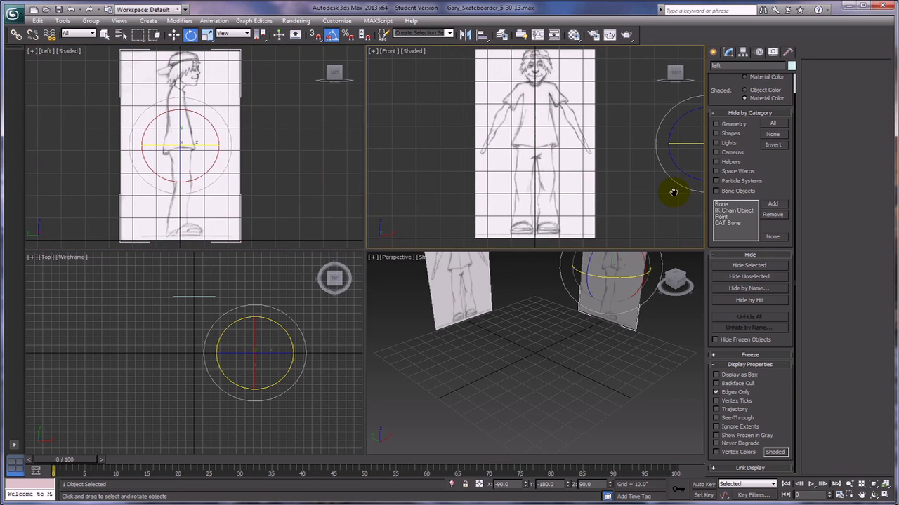
middle_click_drag(673, 192, 672, 194)
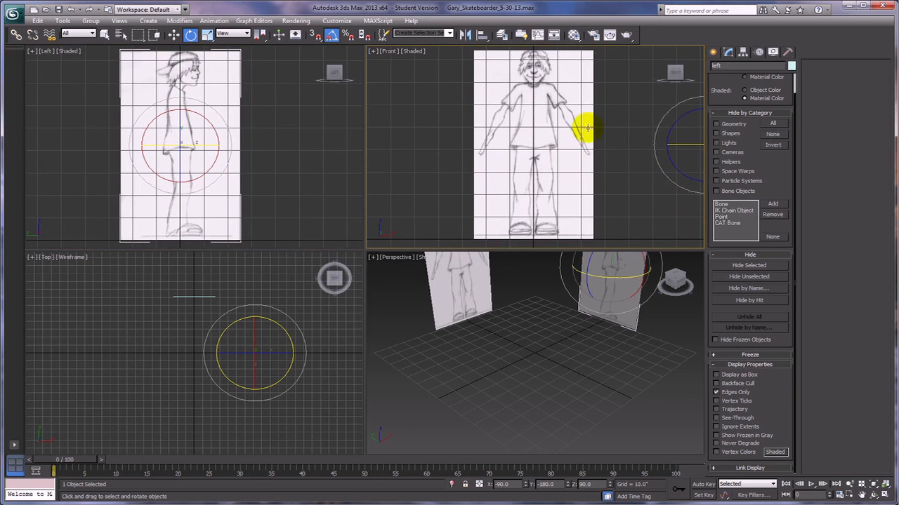
left_click(221, 175)
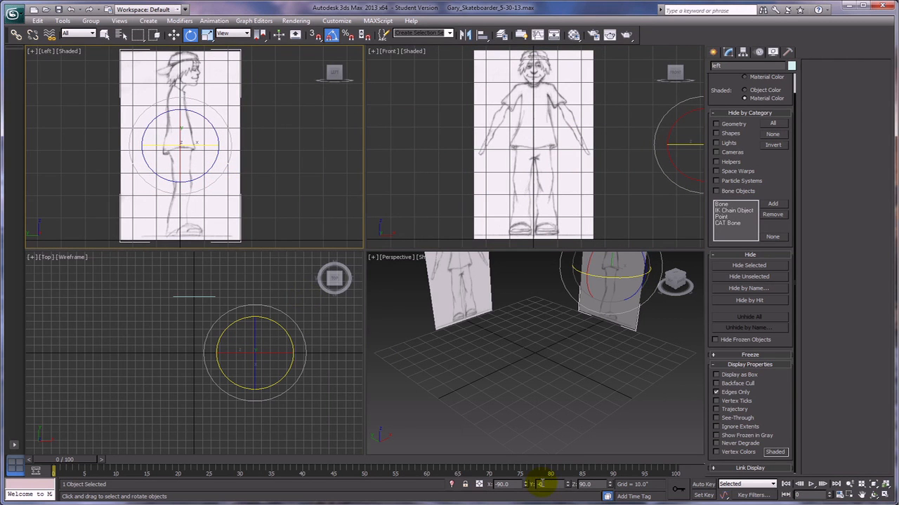
Try flipping the left plane by changing its Y rotation, and turn its drawing upright again.
key("Return")
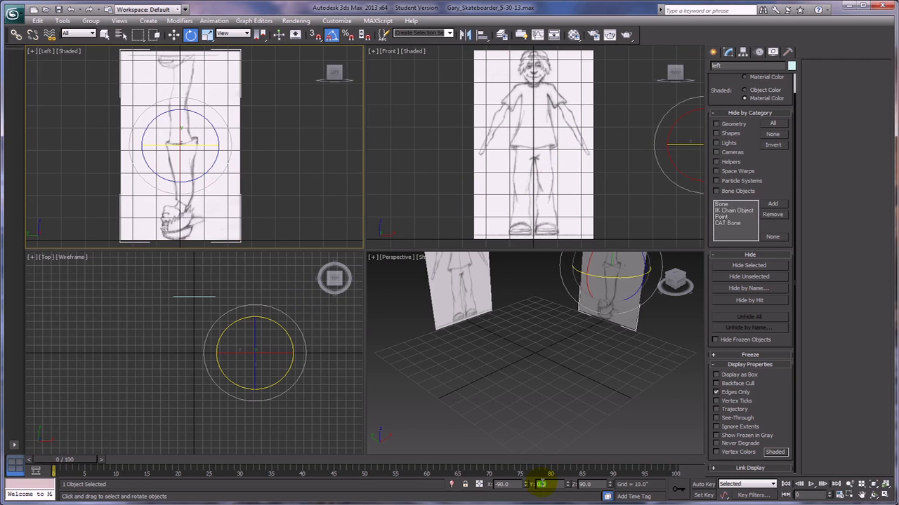
type("0")
key("Return")
type("180")
key("Return")
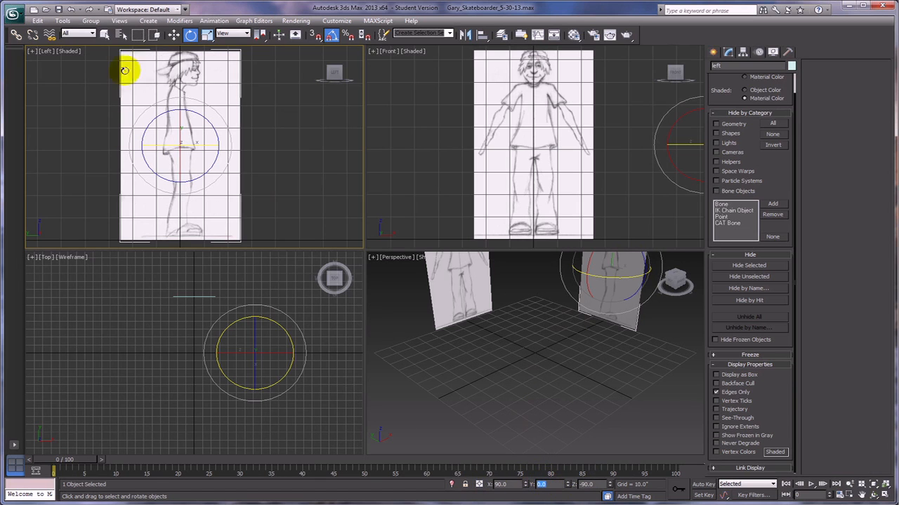
Check the position coordinates of the left plane and the front plane.
left_click(173, 35)
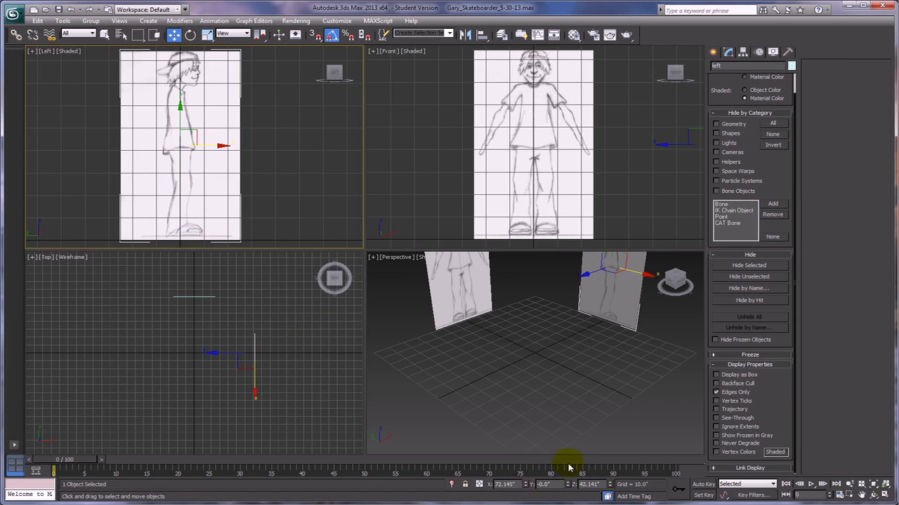
double_click(544, 484)
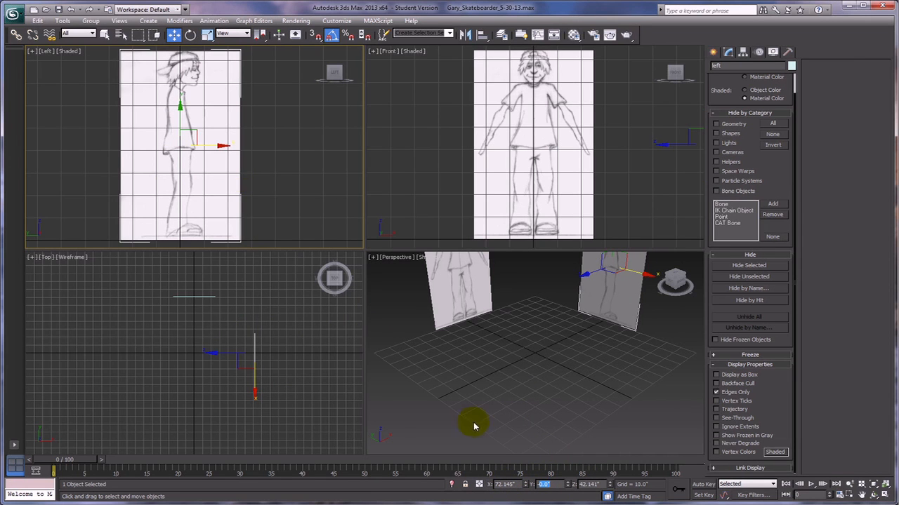
left_click(569, 207)
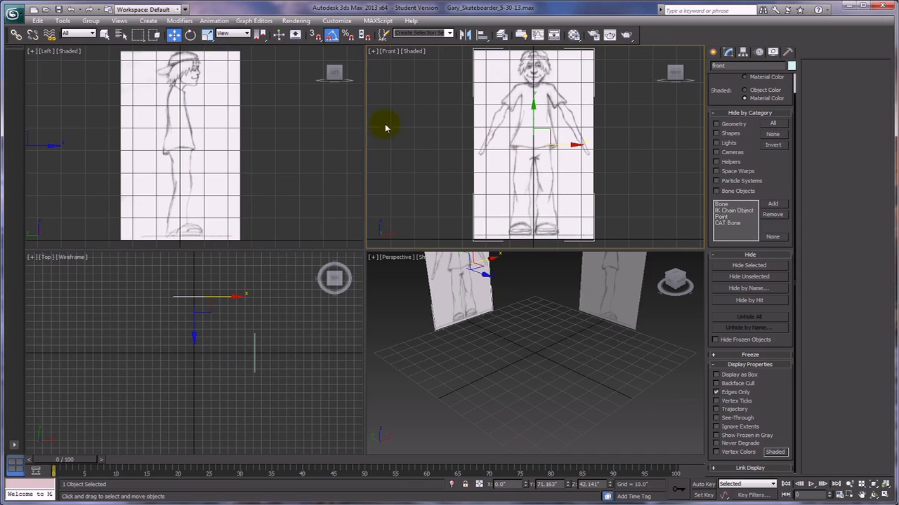
Hide the grids in the Front and Left viewports and clear the selection.
left_click(373, 55)
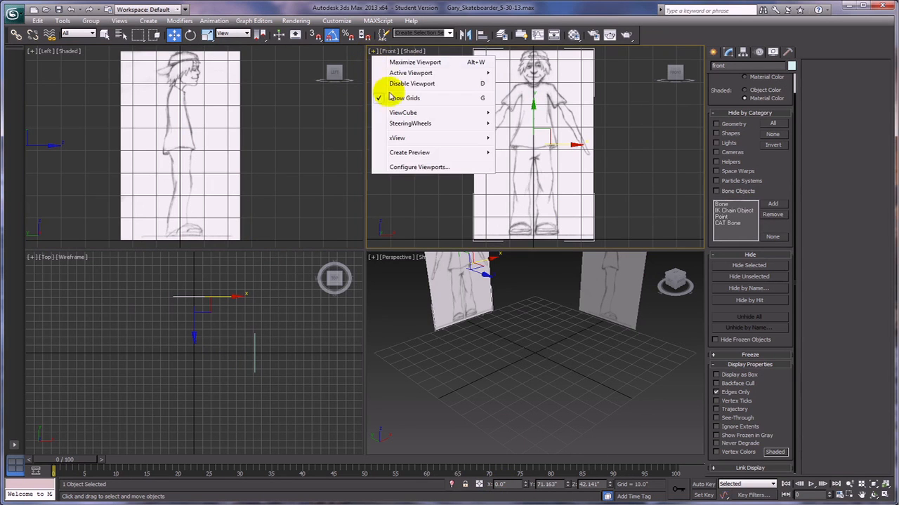
left_click(384, 97)
left_click(30, 53)
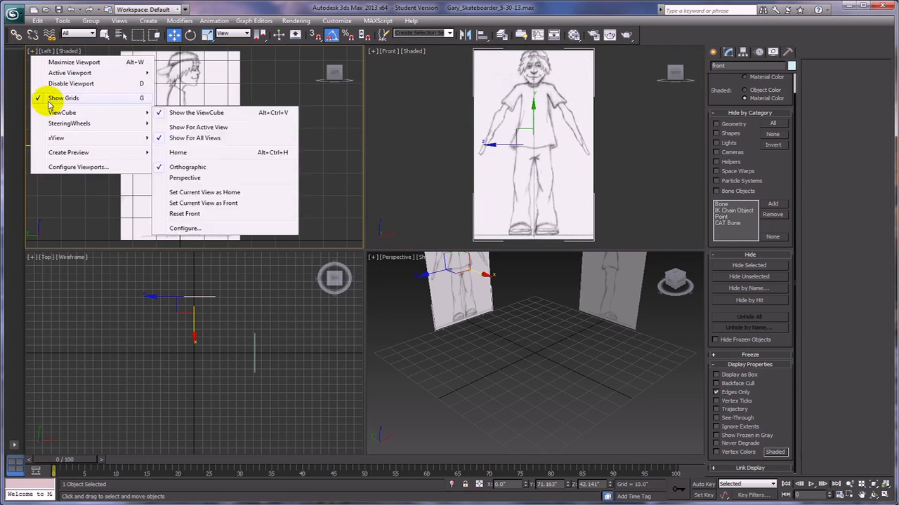
left_click(51, 99)
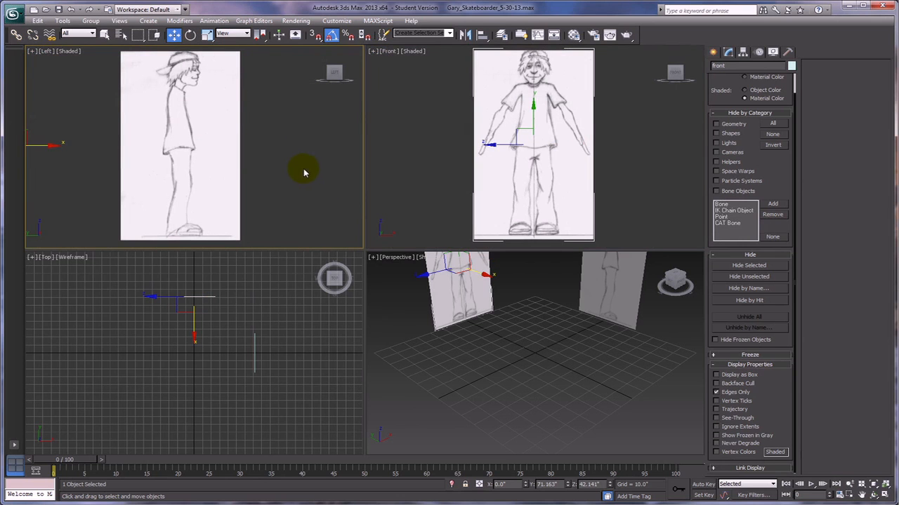
left_click(422, 164)
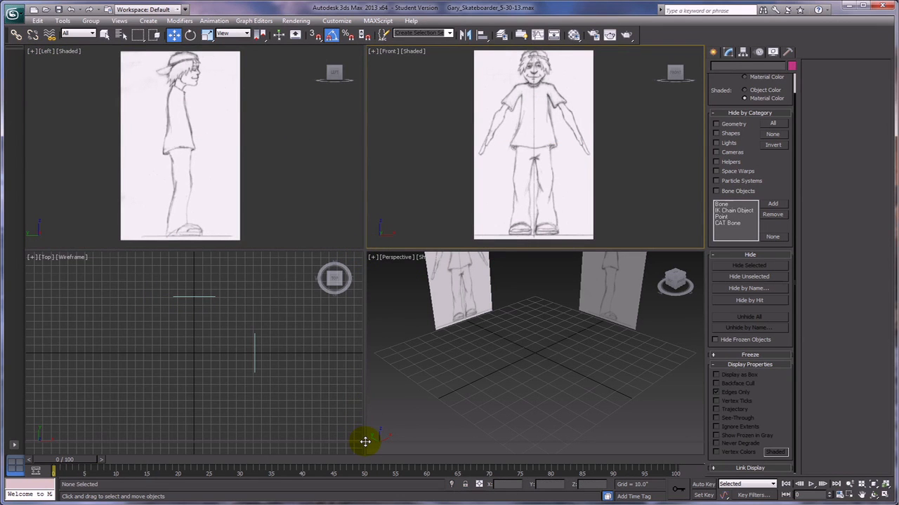
Enlarge the Left and Front viewports and zoom both so the reference drawings fill their height.
left_click_drag(364, 445, 363, 438)
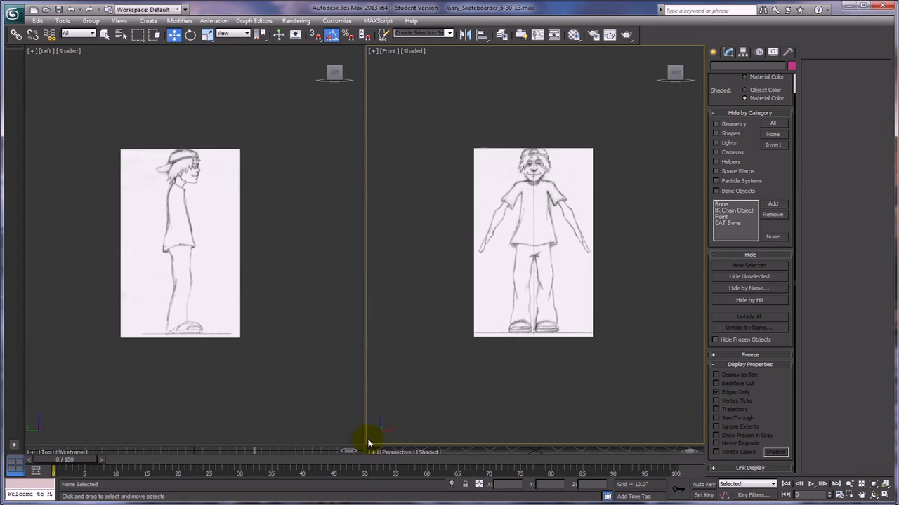
right_click(428, 184)
left_click(409, 220)
scroll(411, 220, "up", 3)
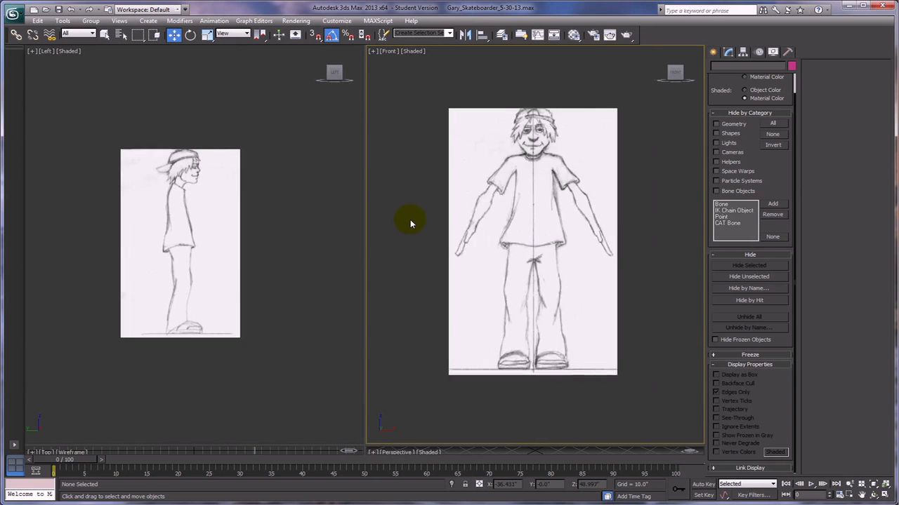
scroll(411, 223, "up", 2)
left_click(264, 228)
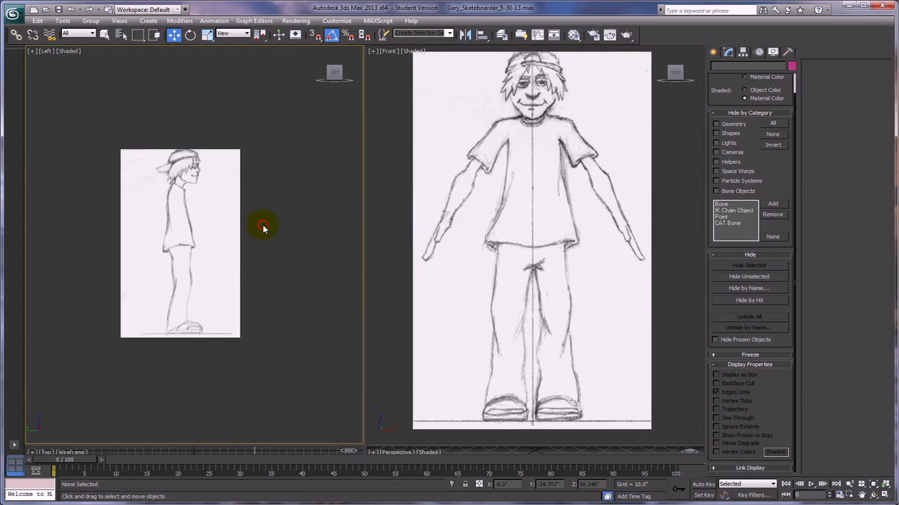
scroll(270, 226, "up", 4)
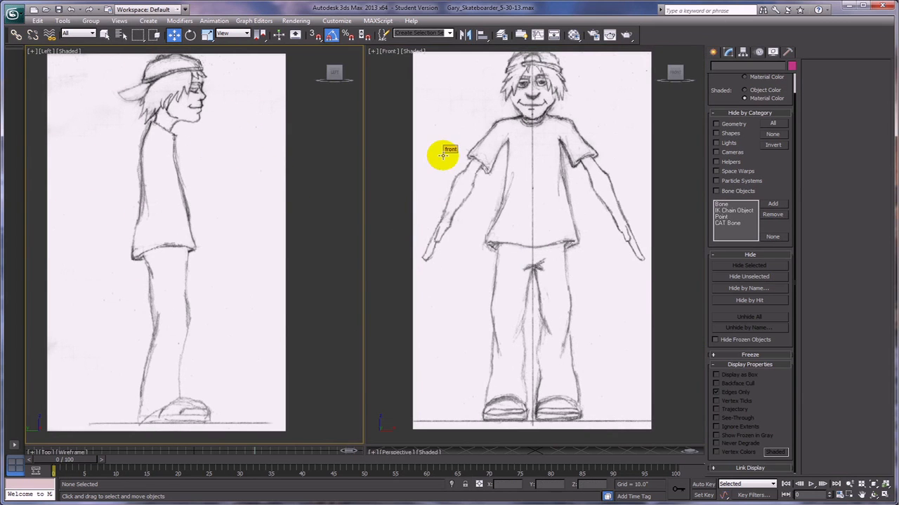
Freeze the front and left reference planes so they cannot be selected.
left_click(105, 34)
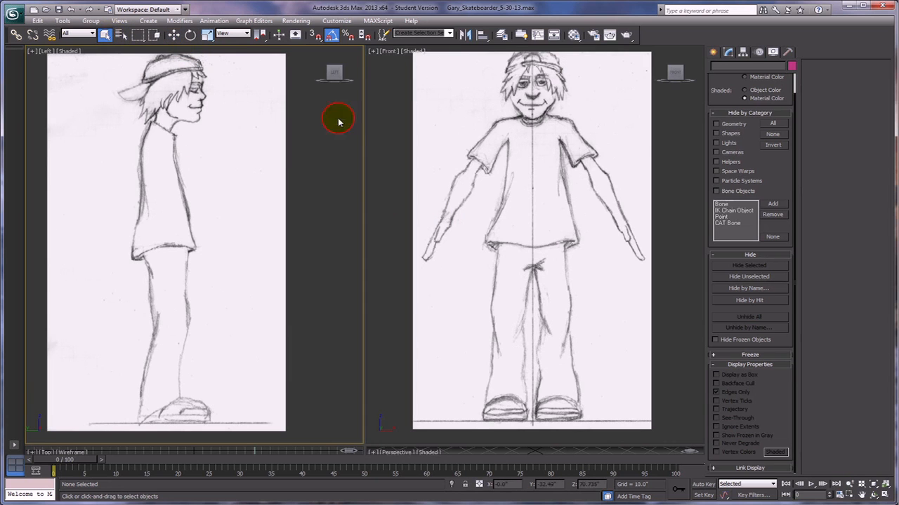
left_click(441, 138)
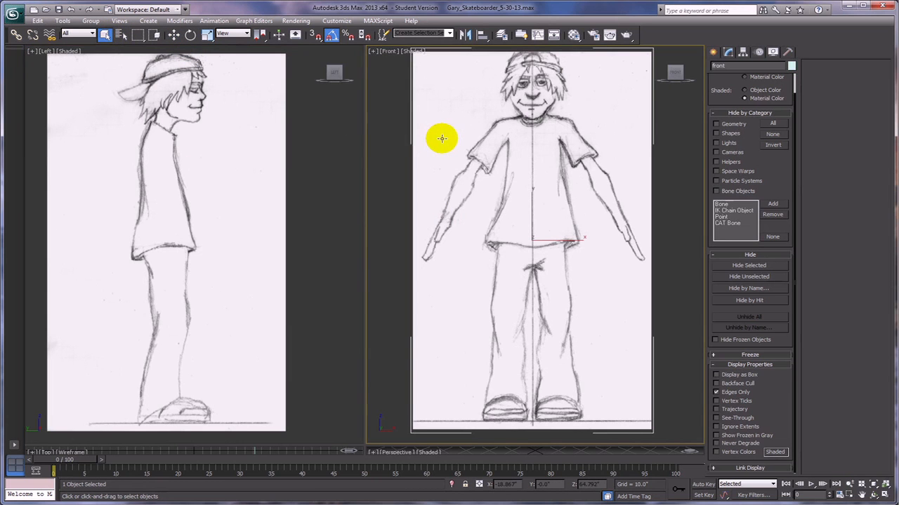
left_click(221, 106, "ctrl")
right_click(220, 110)
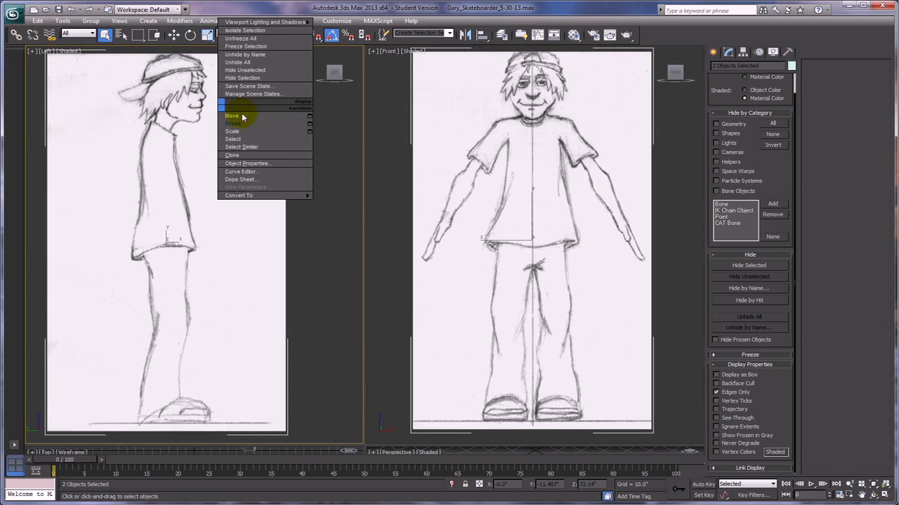
left_click(245, 48)
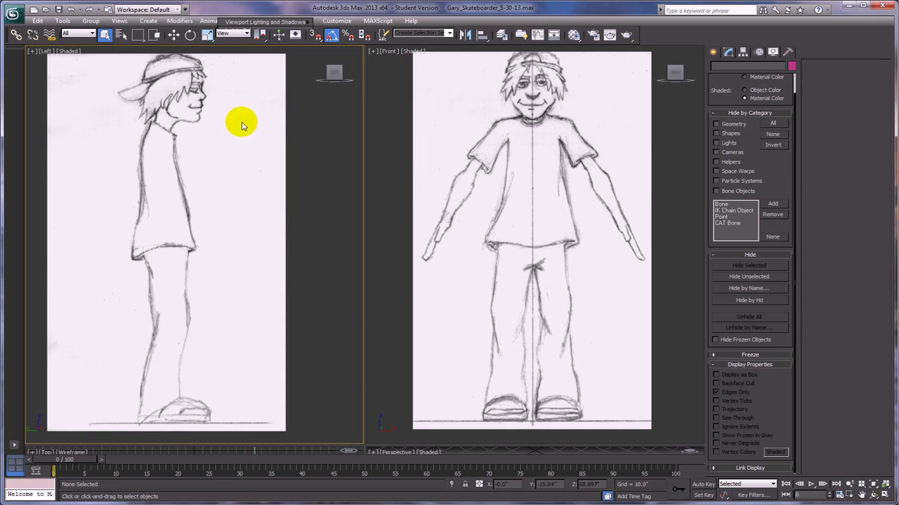
left_click_drag(244, 109, 395, 181)
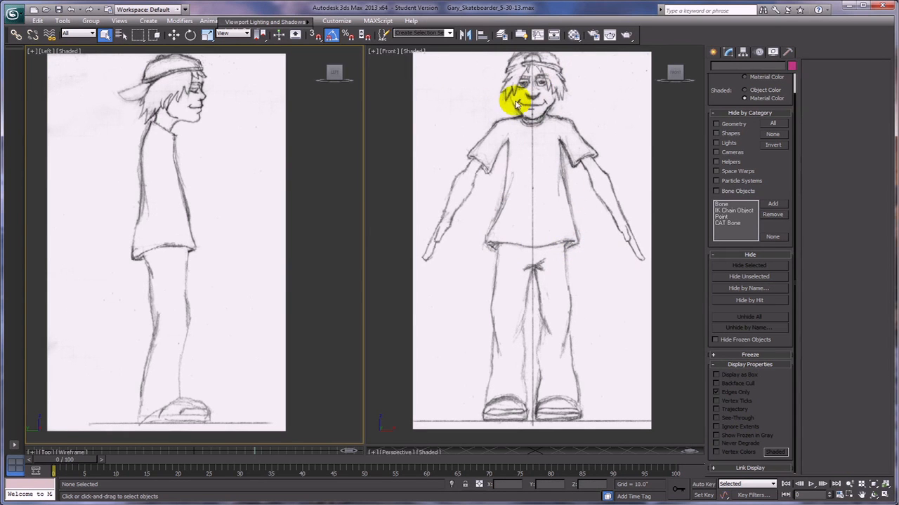
Create a box over the torso in the Front viewport, about 30.7" long, 11.2" wide and -11.1" high.
left_click(713, 53)
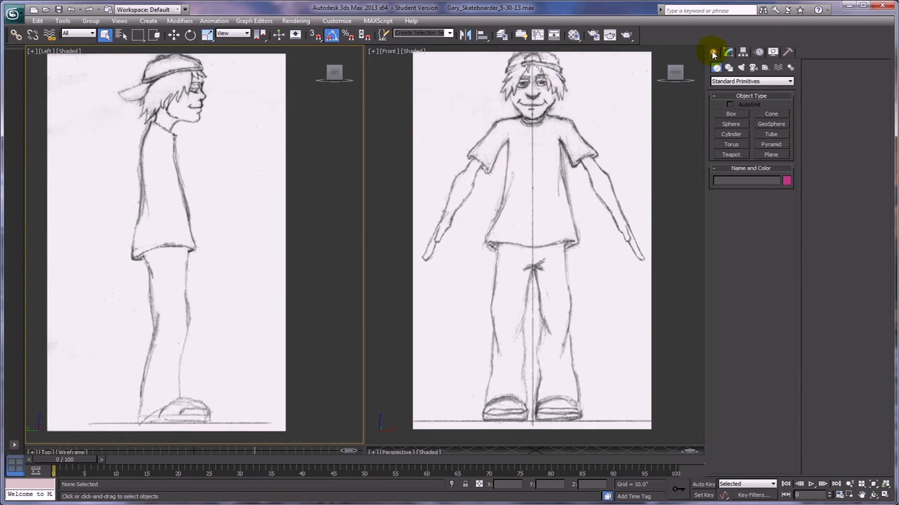
left_click(730, 114)
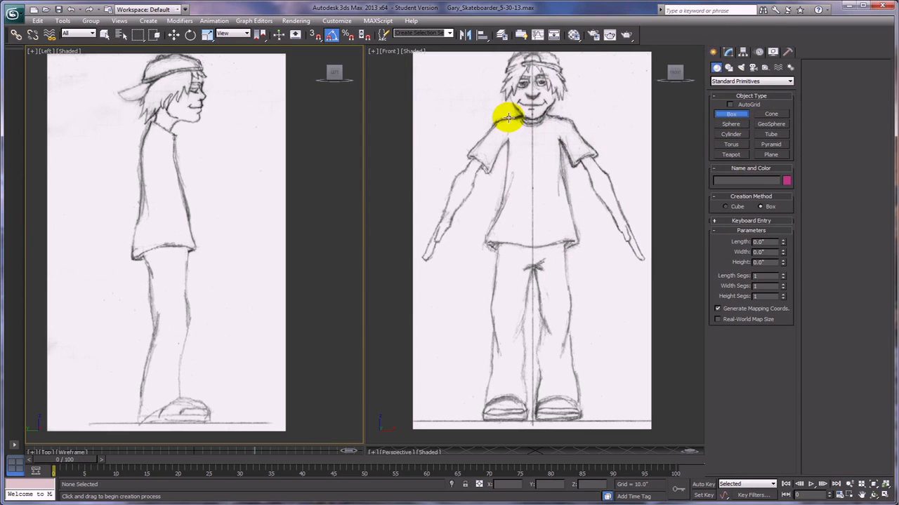
left_click_drag(506, 116, 555, 250)
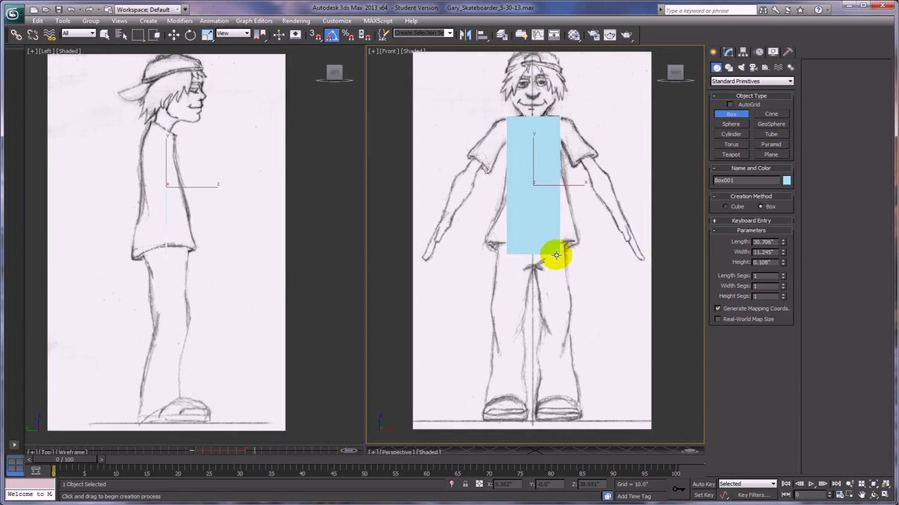
left_click(643, 304)
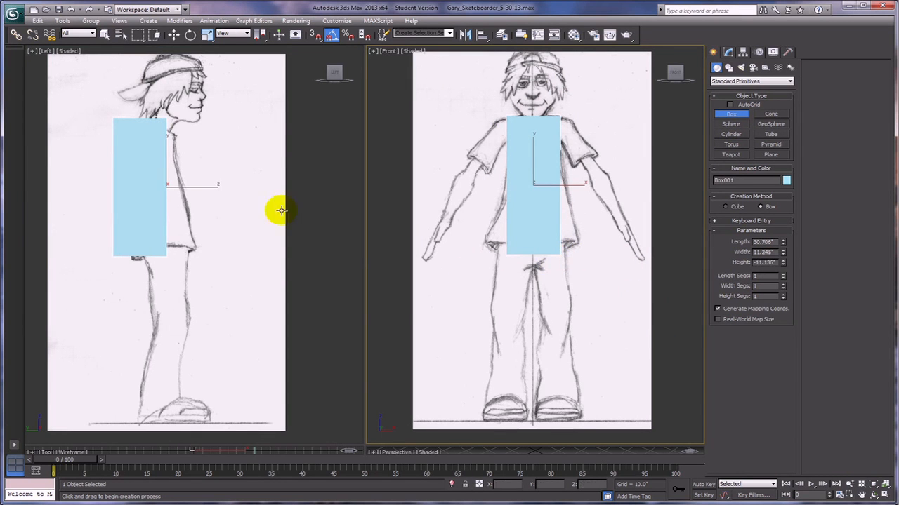
Move the box forward in the Left viewport to about Y -5.31" so it covers the side-view torso.
left_click(173, 35)
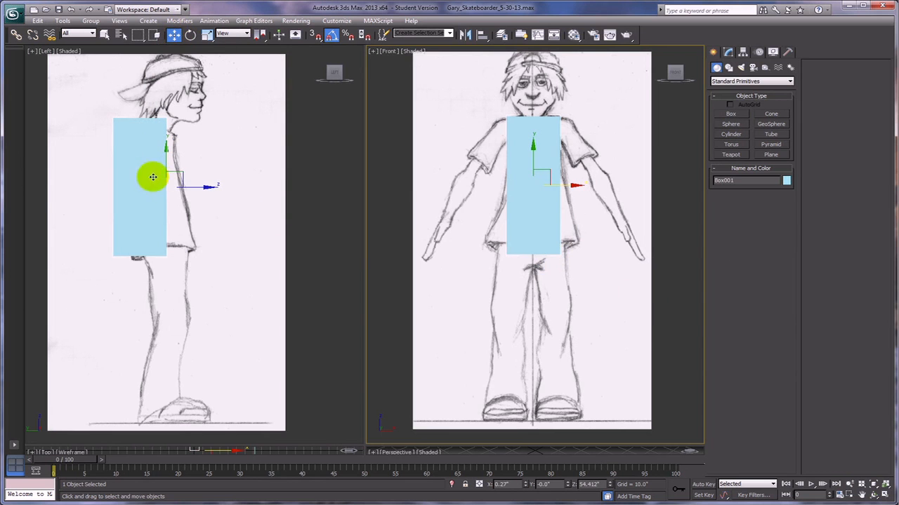
left_click(205, 187)
left_click_drag(206, 187, 230, 184)
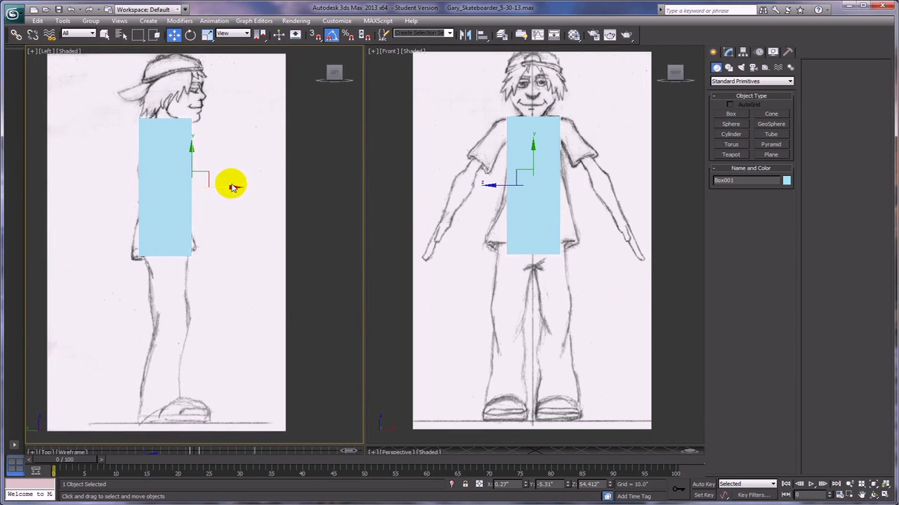
Make the torso box see-through and check the Front viewport's material transparency option.
right_click(445, 116)
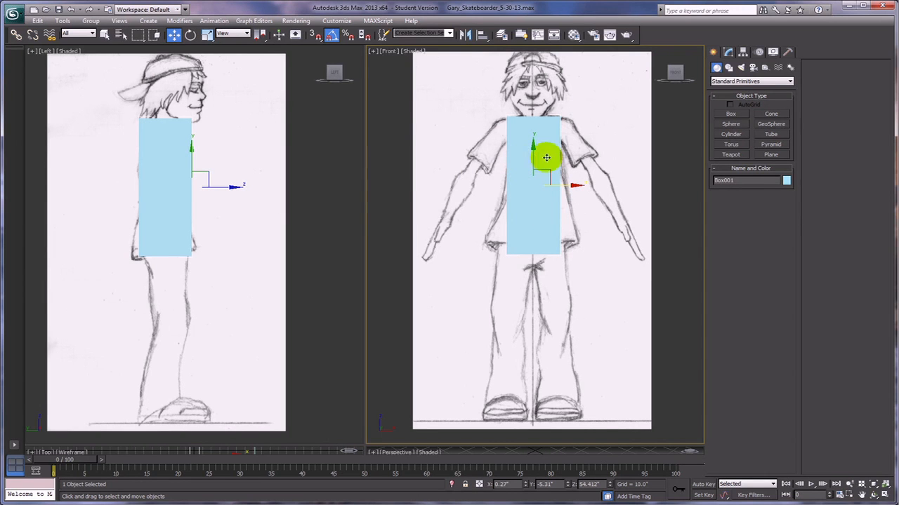
left_click(773, 54)
left_click(716, 419)
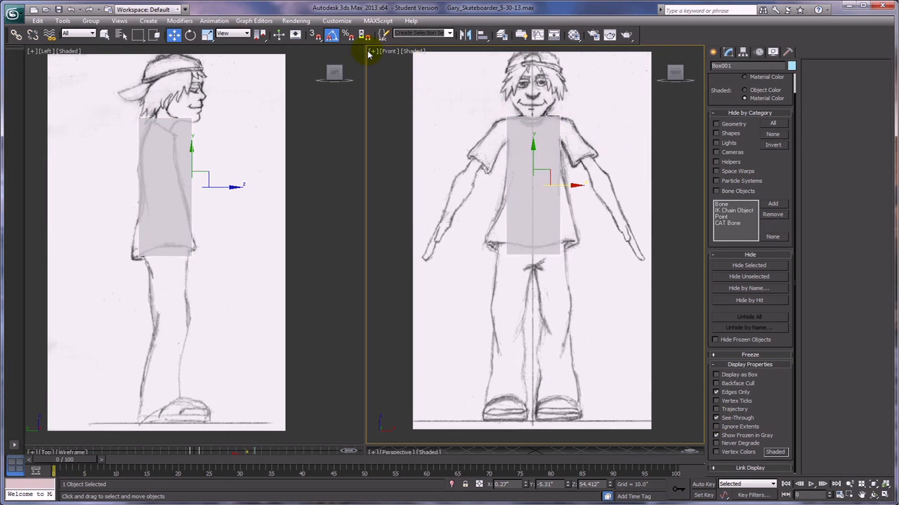
left_click(410, 53)
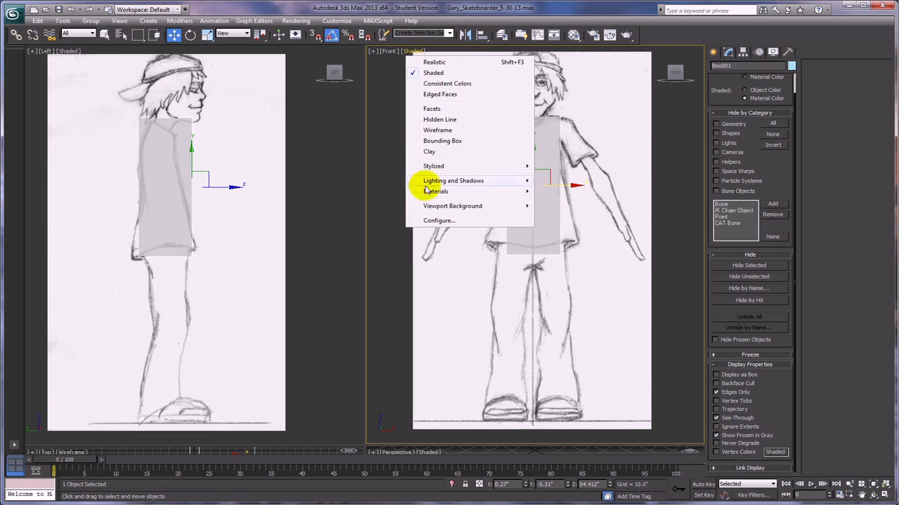
mouse_move(425, 191)
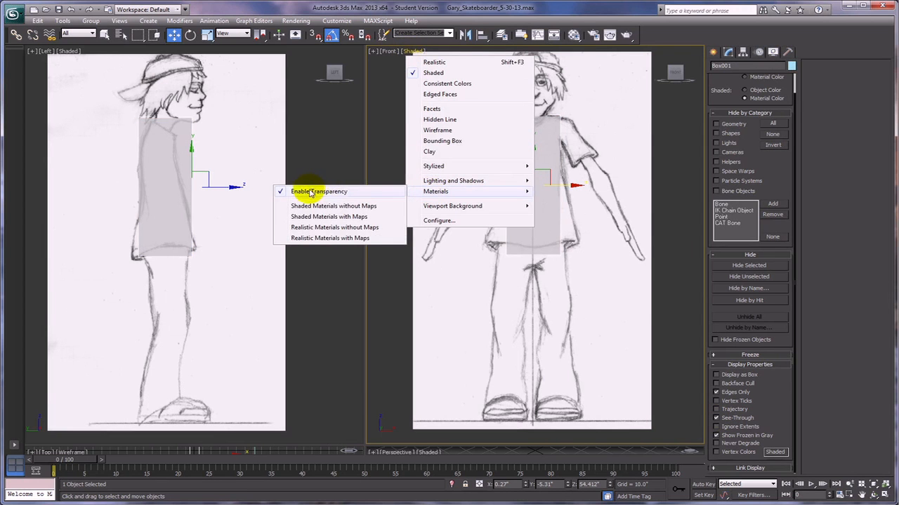
left_click(611, 245)
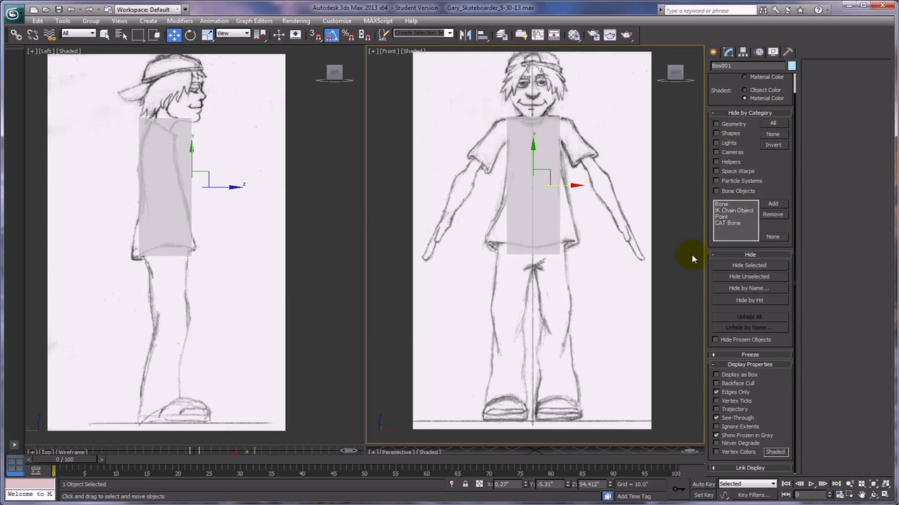
Center the torso box horizontally by setting its X position to 0.
left_click(728, 52)
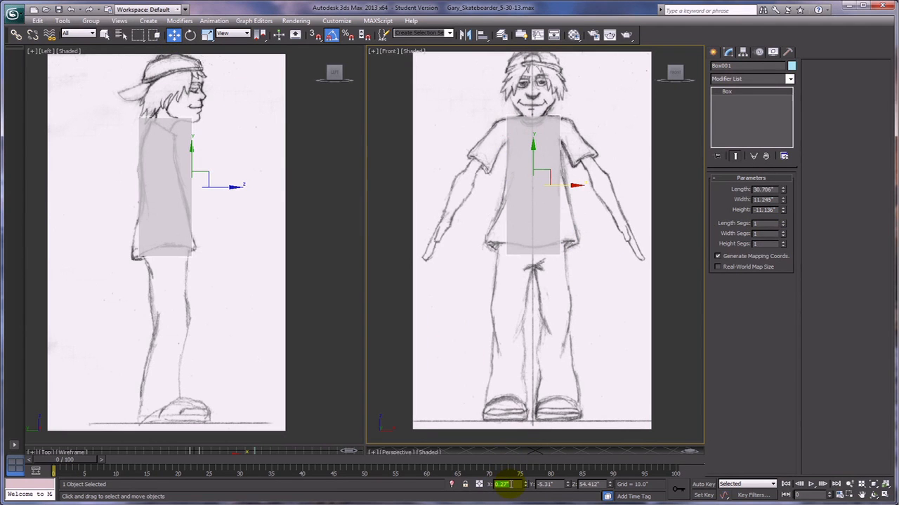
key("Return")
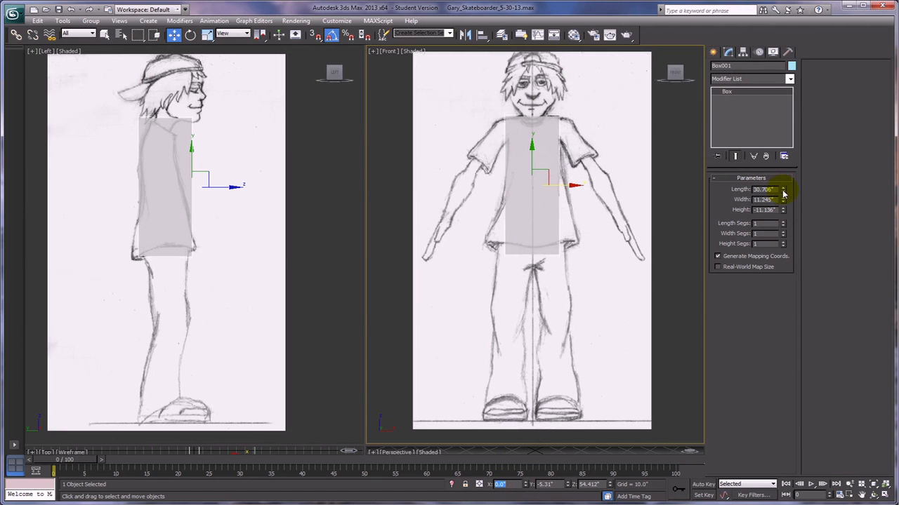
Resize the torso box to about 10.68" wide and 33.47" long, and lower it to about Z 52.9".
left_click_drag(783, 203, 783, 202)
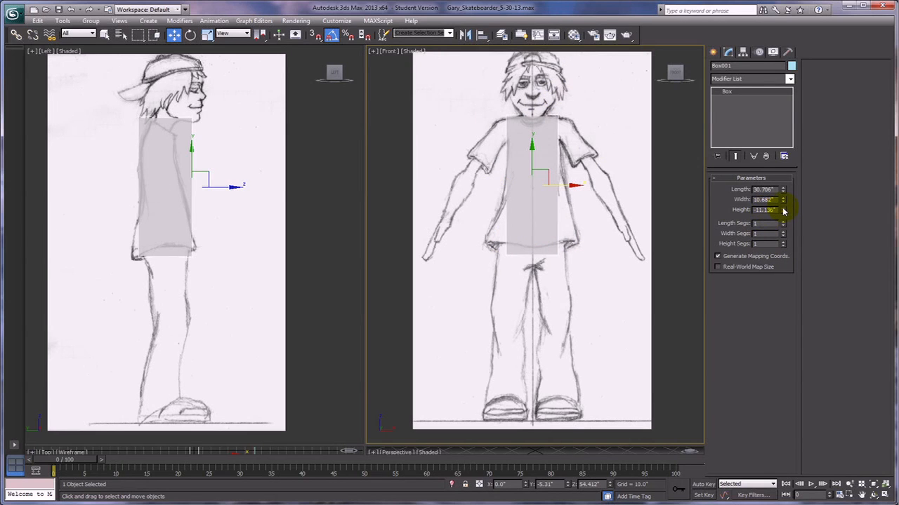
left_click_drag(785, 192, 783, 184)
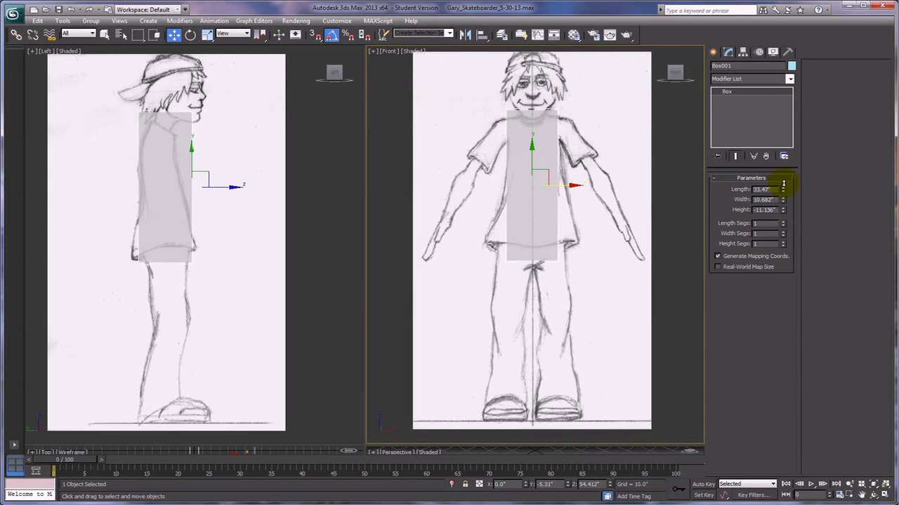
left_click_drag(531, 150, 532, 158)
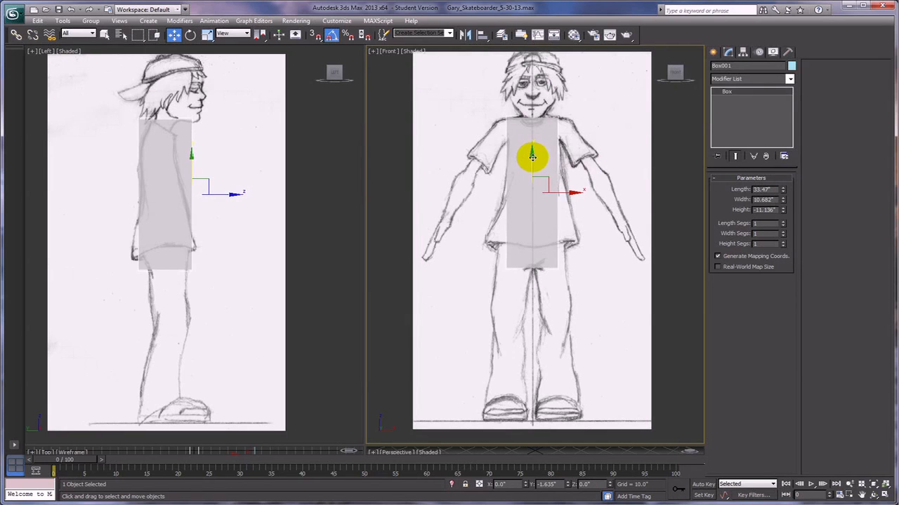
left_click_drag(533, 157, 532, 155)
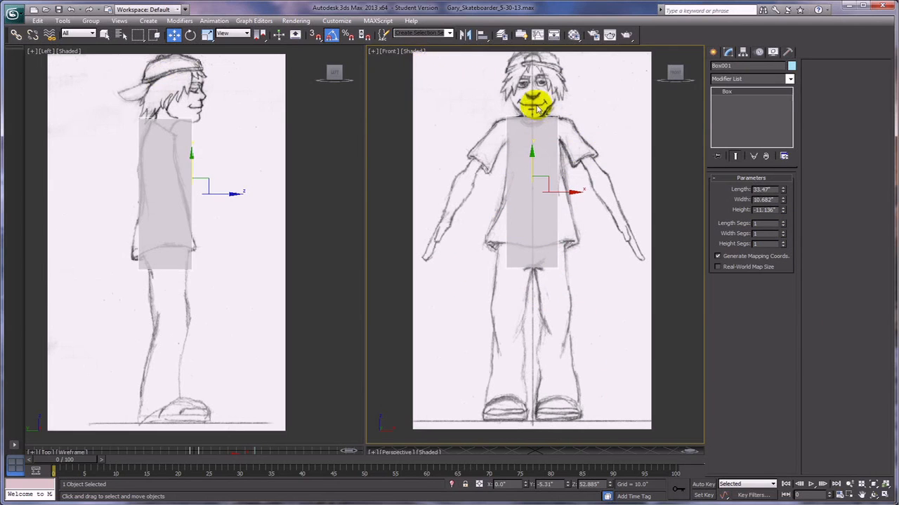
Turn on Edged Faces shading in both the Front and Left viewports.
left_click(412, 51)
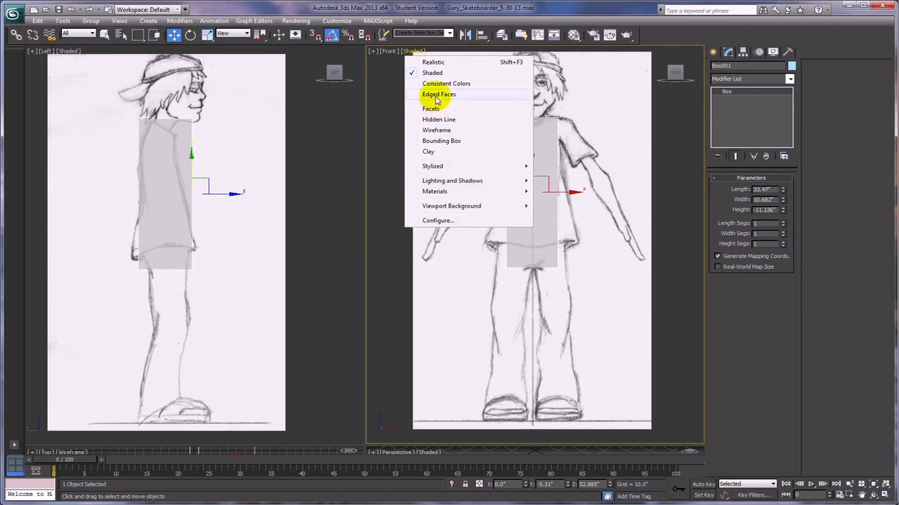
left_click(436, 98)
left_click(67, 53)
left_click(68, 53)
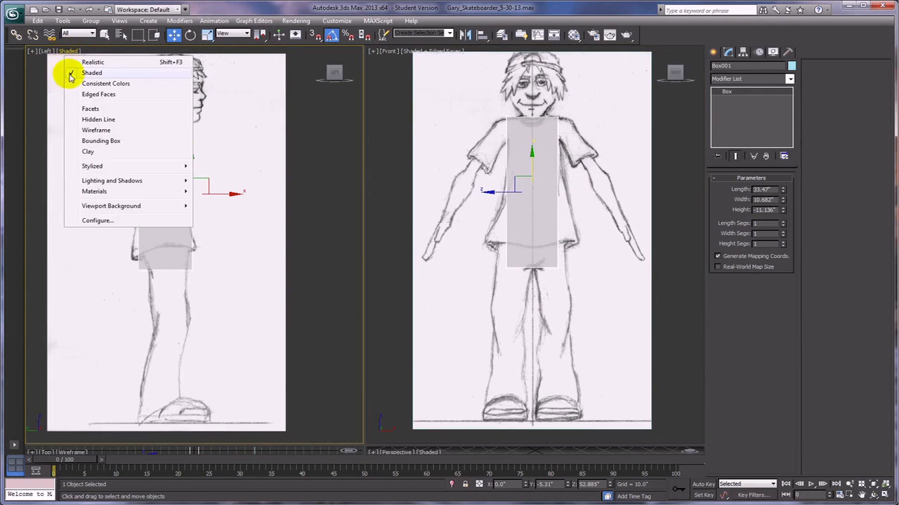
left_click(89, 94)
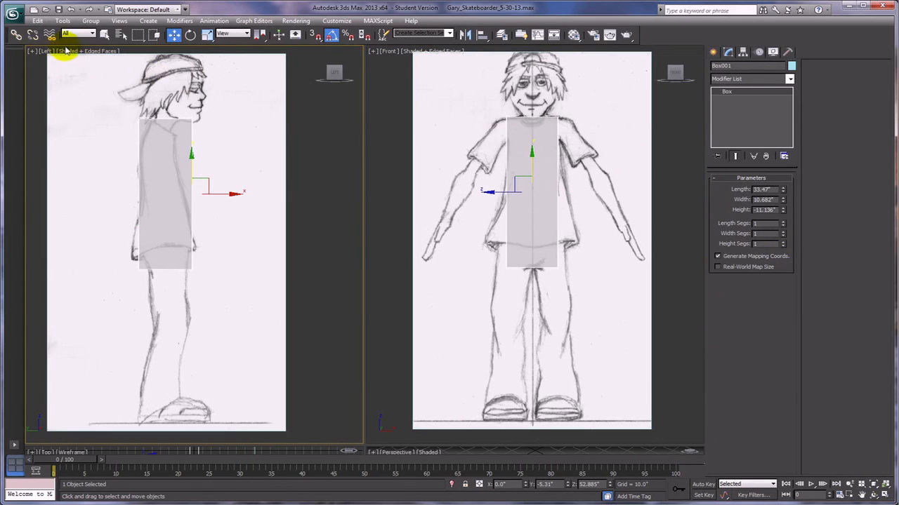
Divide the torso box into 6 length, 4 width and 3 height segments.
left_click(783, 222)
left_click(783, 222)
left_click(783, 222)
left_click(783, 222)
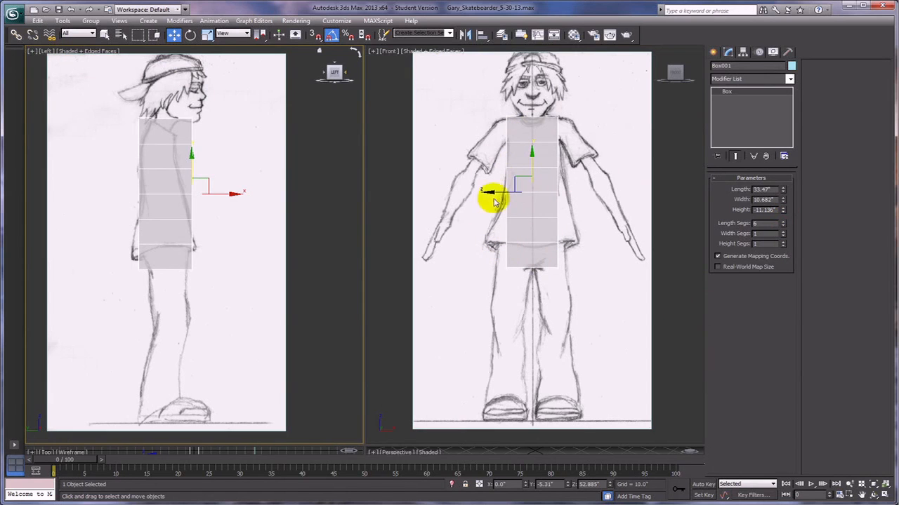
left_click(783, 232)
left_click(783, 232)
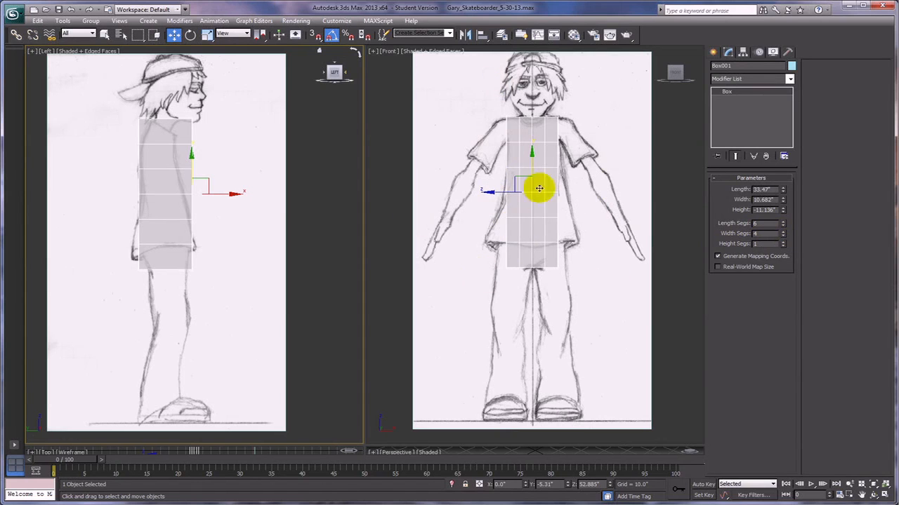
left_click(784, 242)
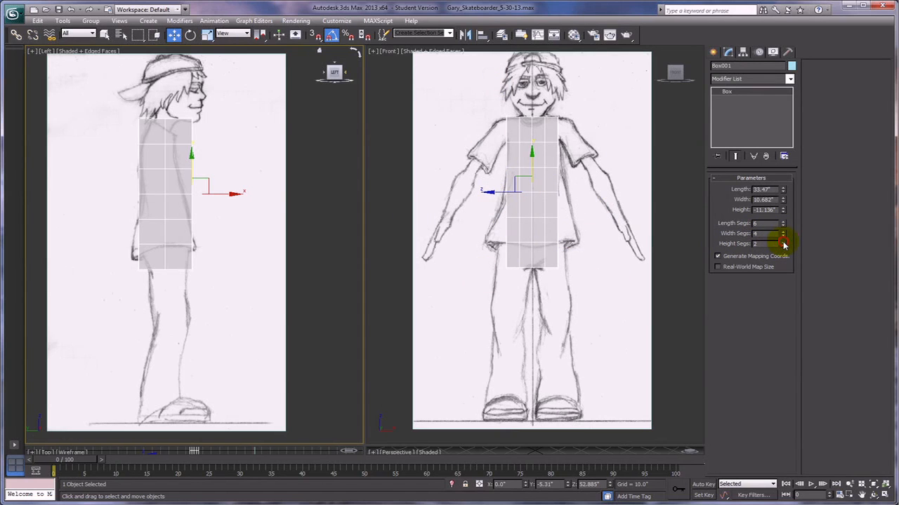
left_click(783, 242)
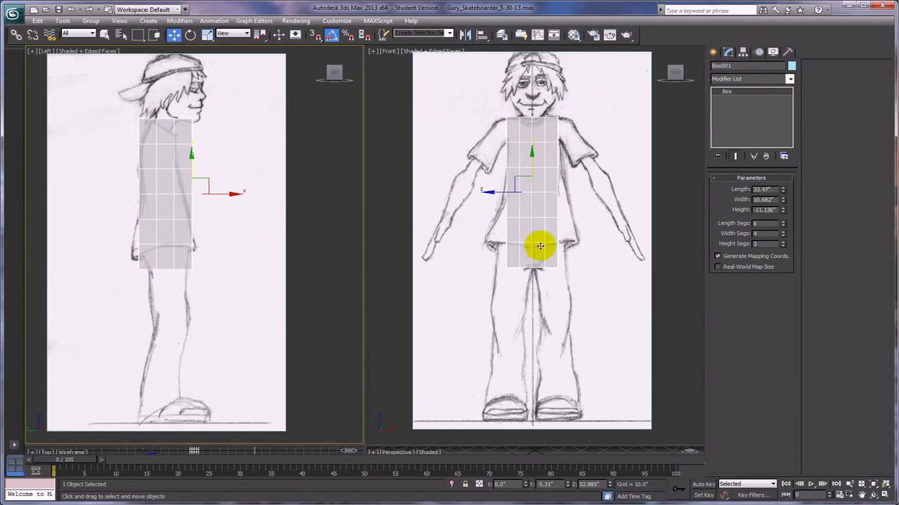
Convert the segmented torso box to an Editable Poly.
left_click(552, 133)
right_click(552, 133)
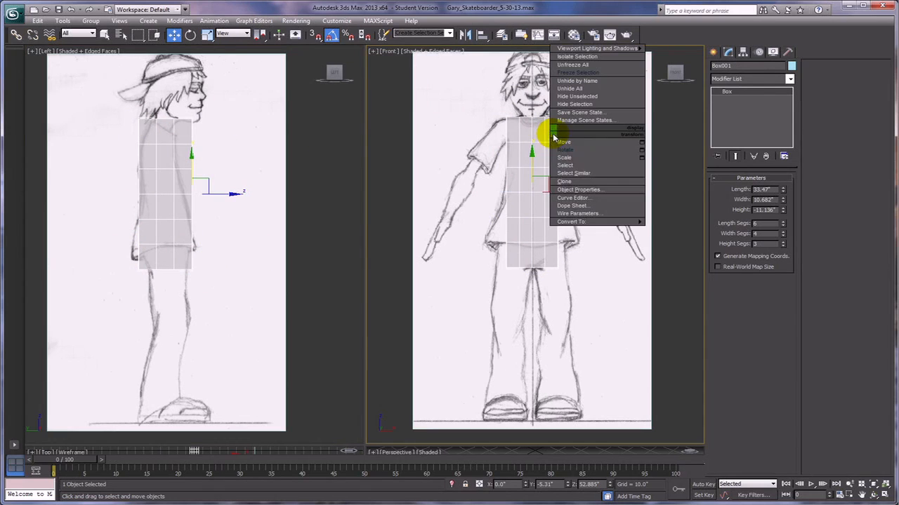
mouse_move(566, 223)
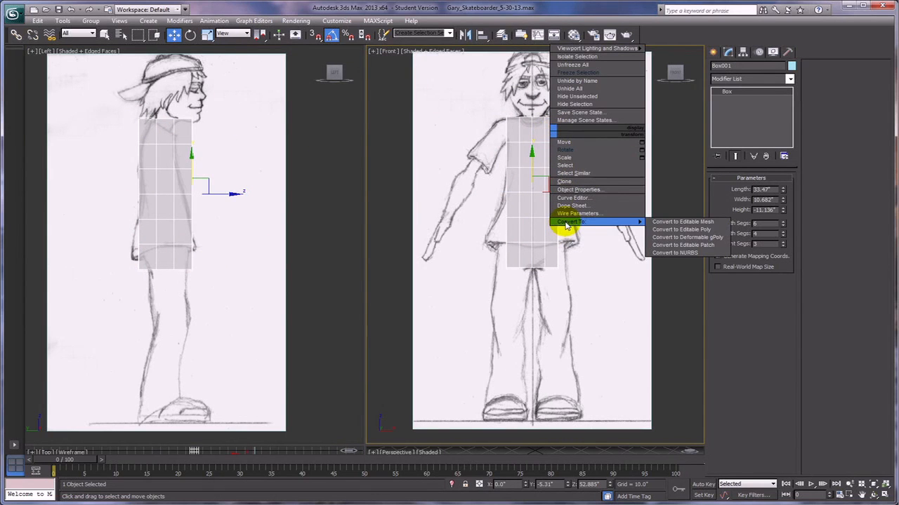
left_click(660, 230)
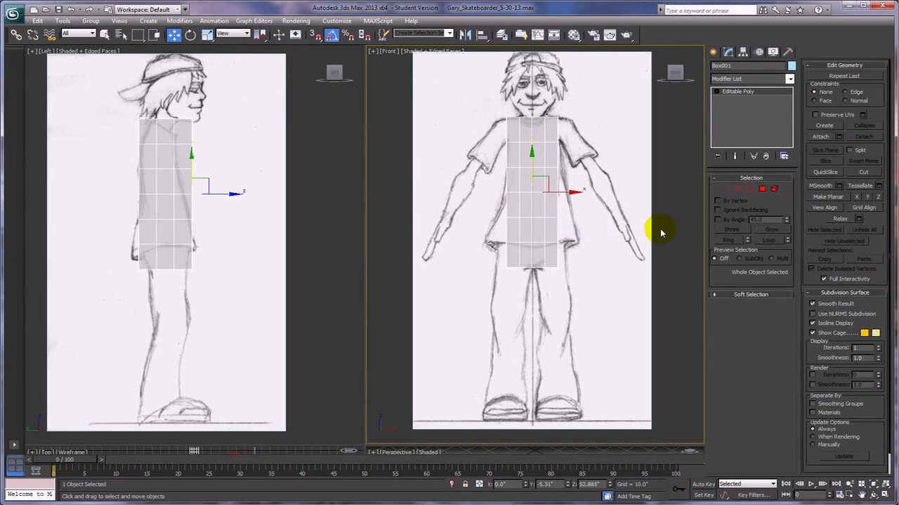
Delete all polygons on the positive X half of the torso, up to its centre line in the Front viewport.
left_click(725, 190)
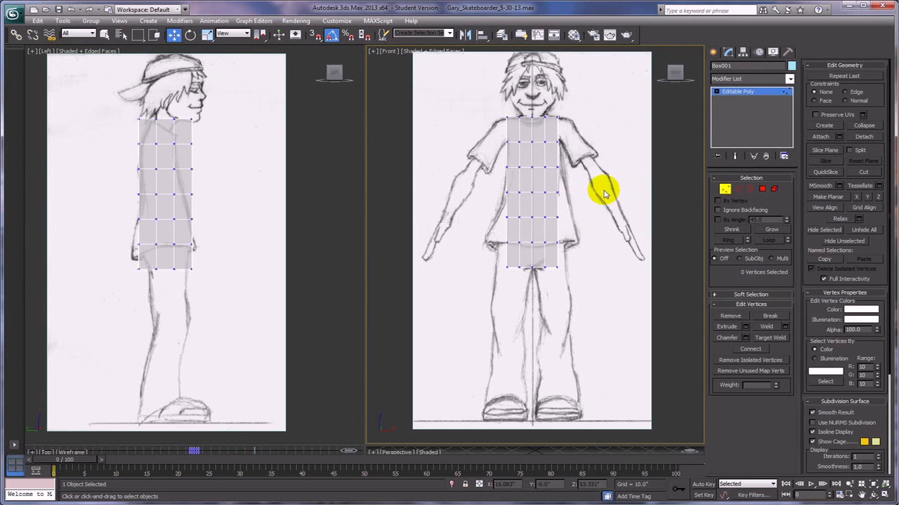
left_click(763, 190)
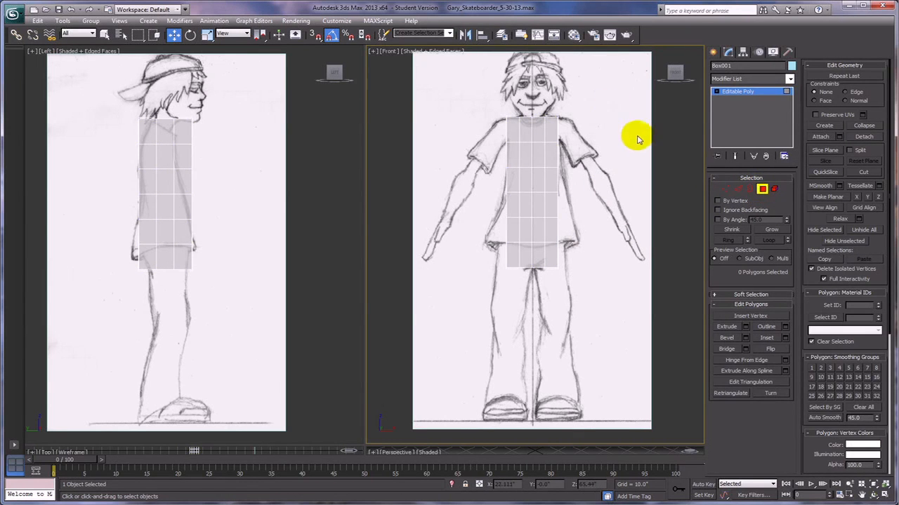
left_click_drag(568, 272, 532, 104)
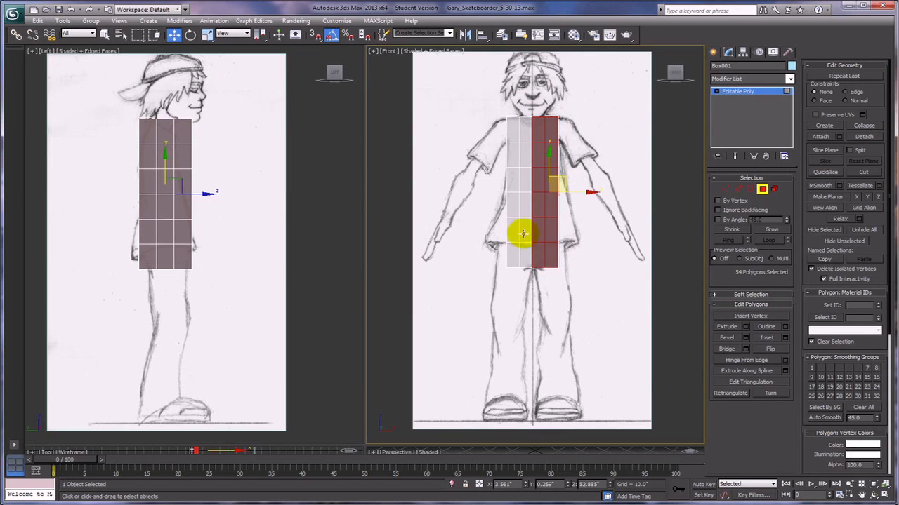
left_click(38, 22)
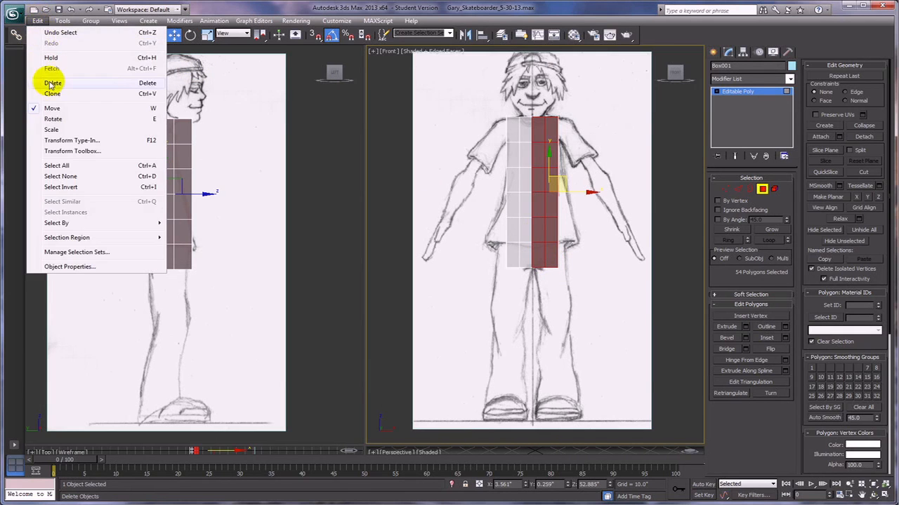
left_click(47, 82)
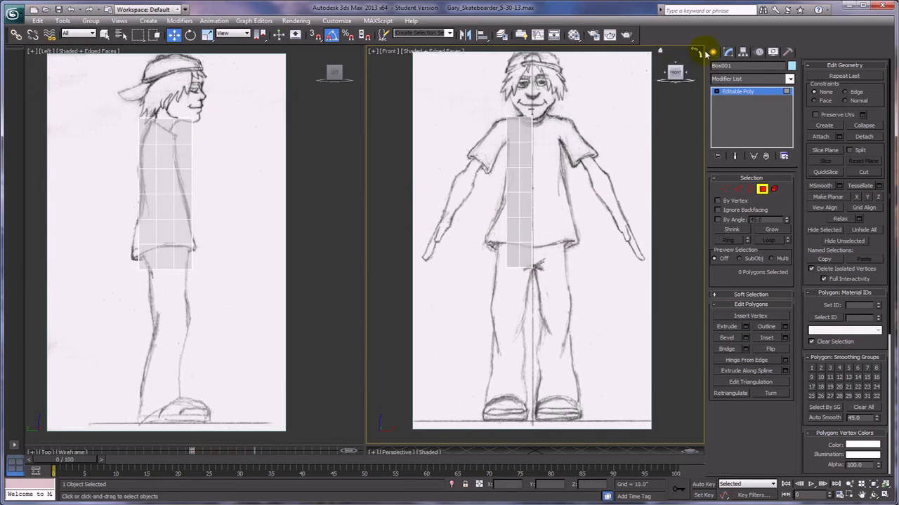
Add a Symmetry modifier to the half torso, mirrored on the X axis with Flip enabled.
left_click(789, 79)
left_click_drag(789, 102, 789, 217)
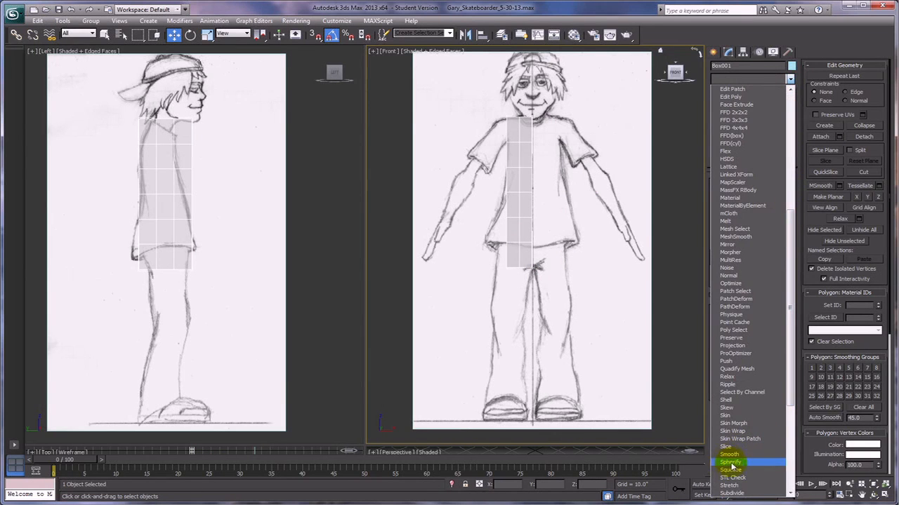
left_click_drag(789, 305, 792, 337)
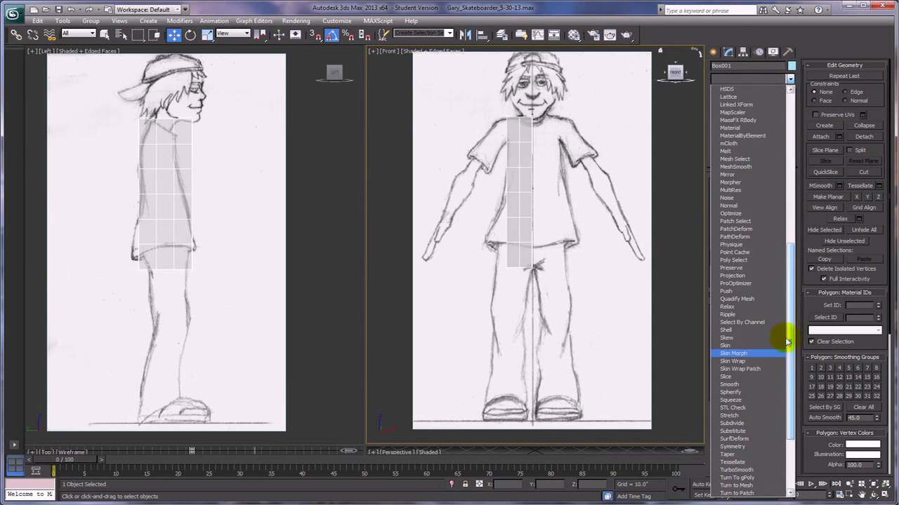
left_click(730, 448)
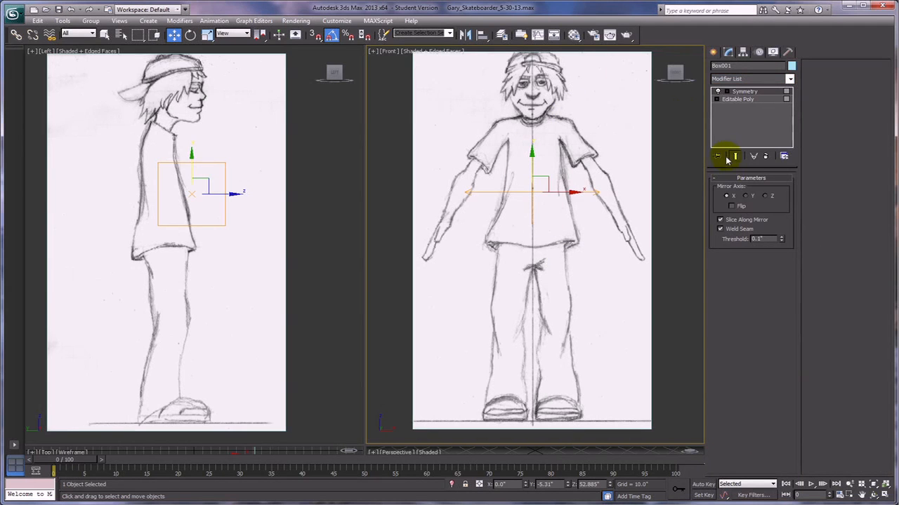
left_click(730, 206)
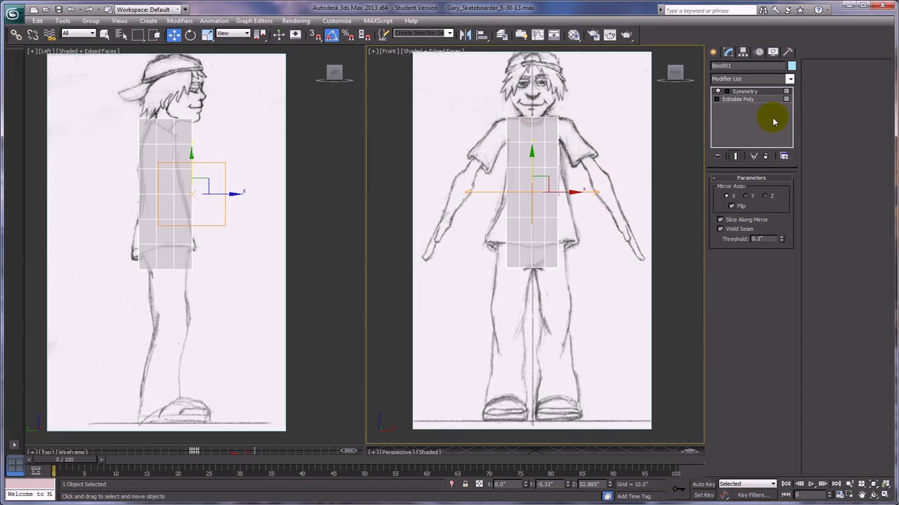
Return to the Editable Poly level beneath Symmetry and keep Show End Result on so the mirrored half is displayed.
left_click(735, 100)
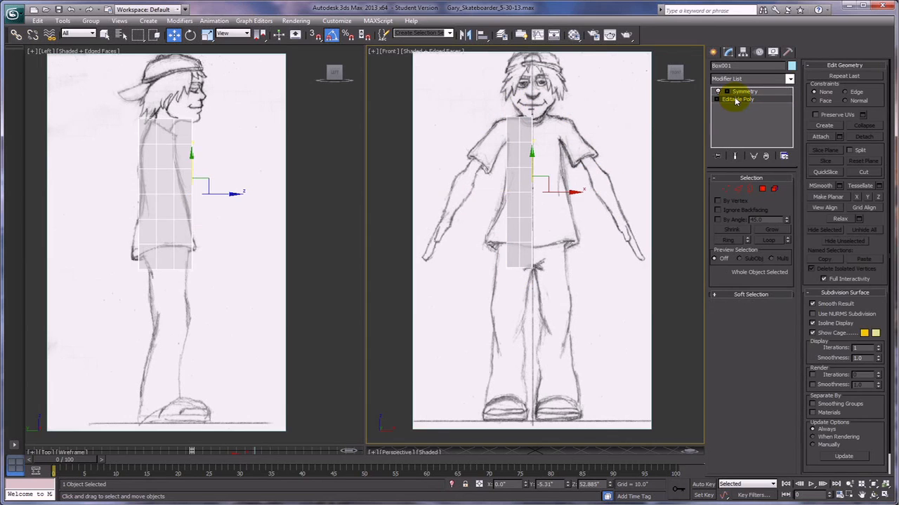
left_click(735, 158)
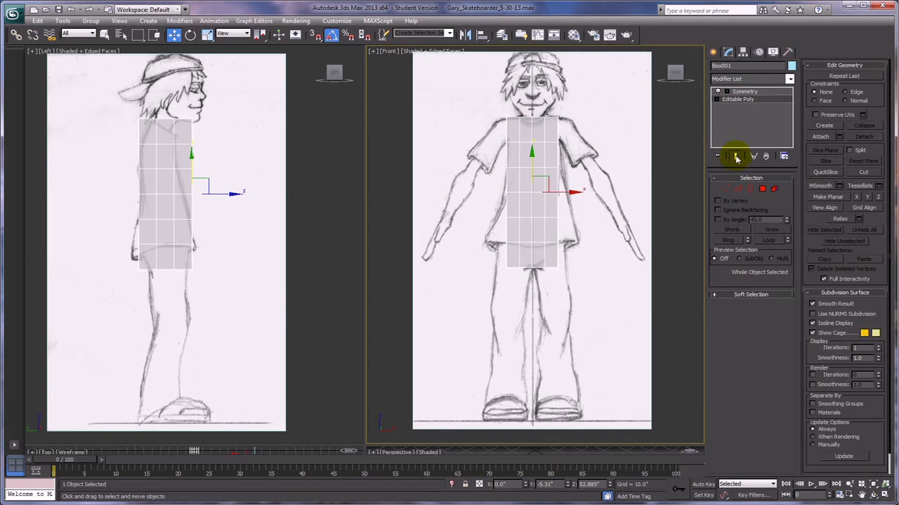
left_click(735, 158)
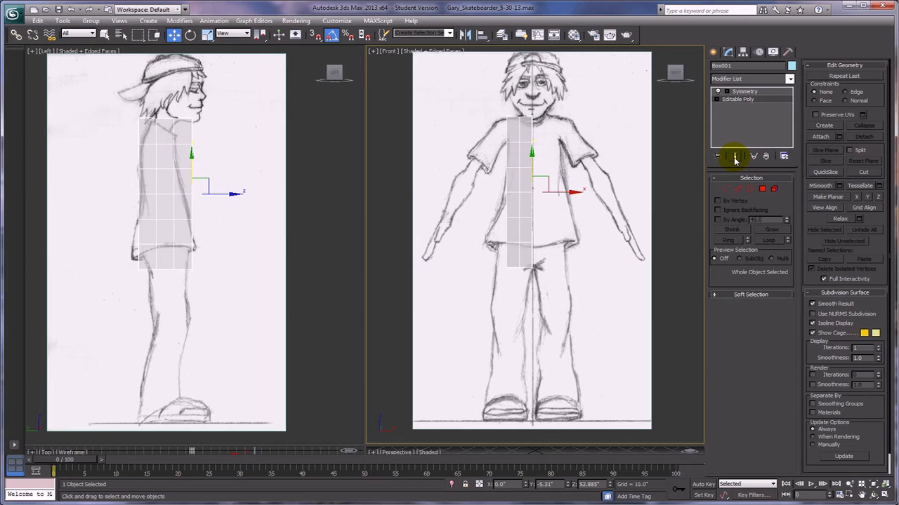
left_click(735, 157)
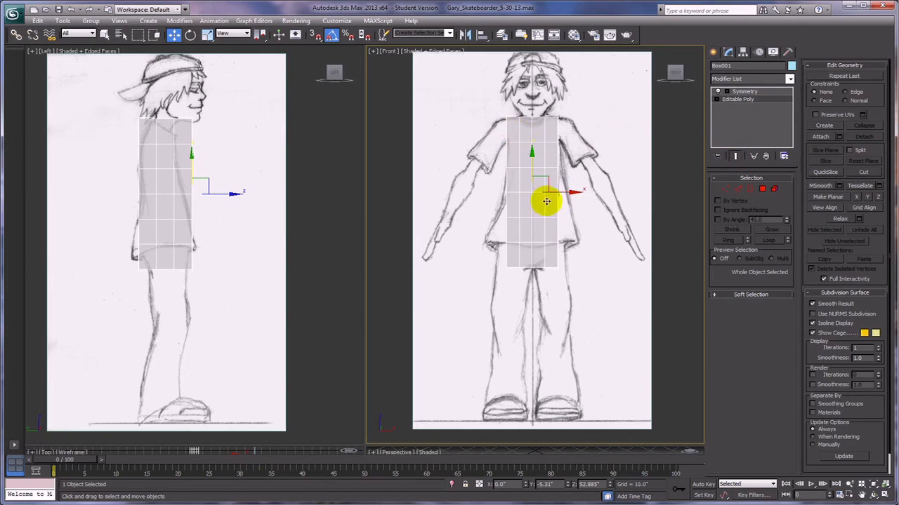
In the Front viewport, move the four outer vertices of the row just above the shirt hem outward about 1.9" to the shirt outline.
left_click(725, 190)
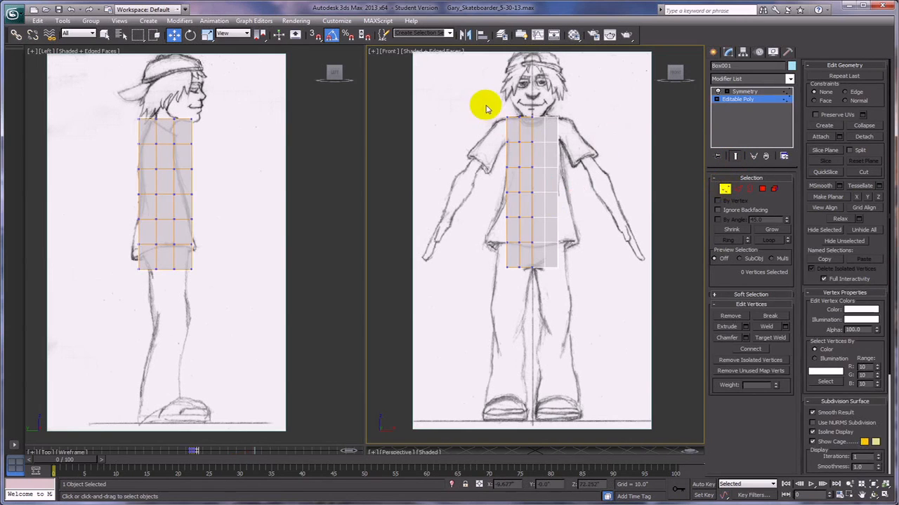
left_click_drag(496, 111, 514, 127)
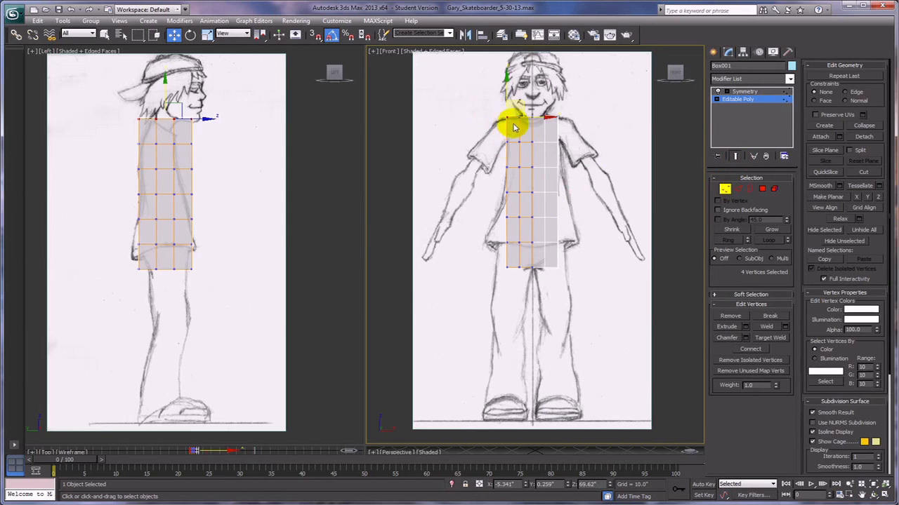
left_click(502, 168)
left_click(508, 171)
left_click(496, 182)
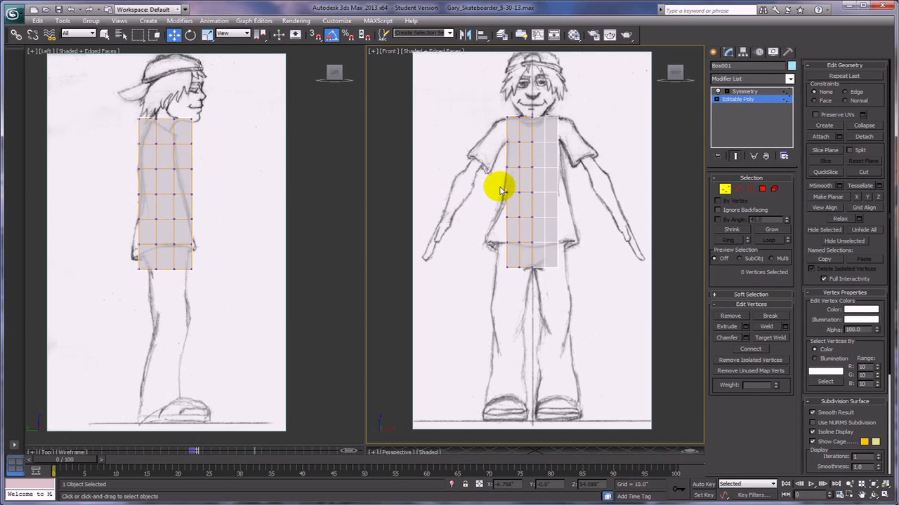
left_click_drag(491, 204, 510, 228)
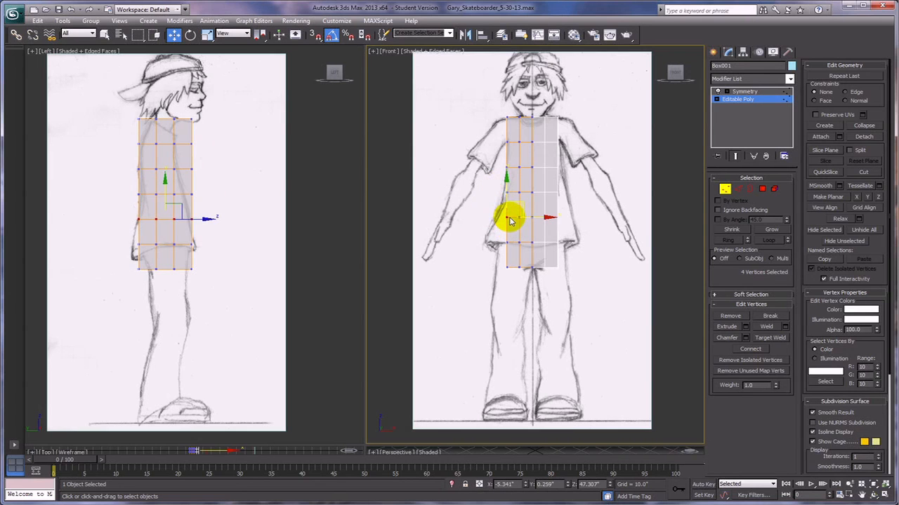
left_click_drag(496, 209, 517, 215)
left_click(507, 218)
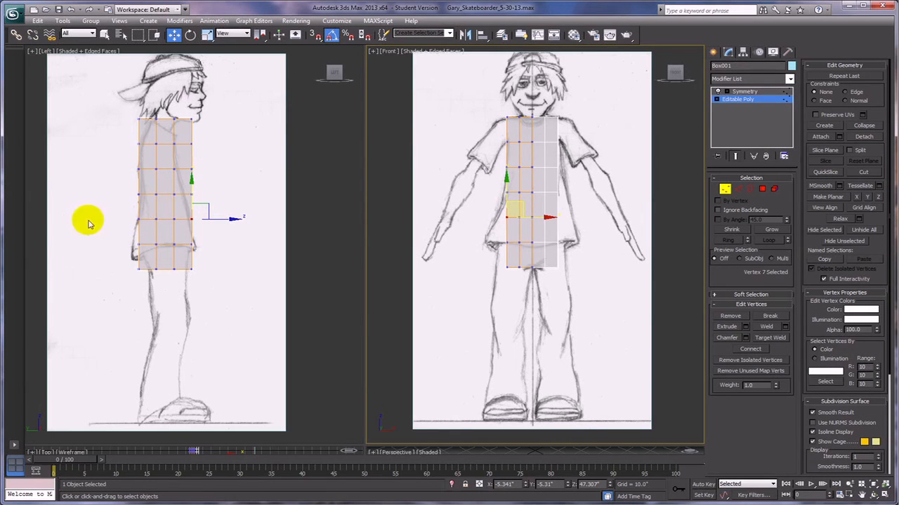
left_click_drag(495, 205, 511, 221)
left_click(158, 225)
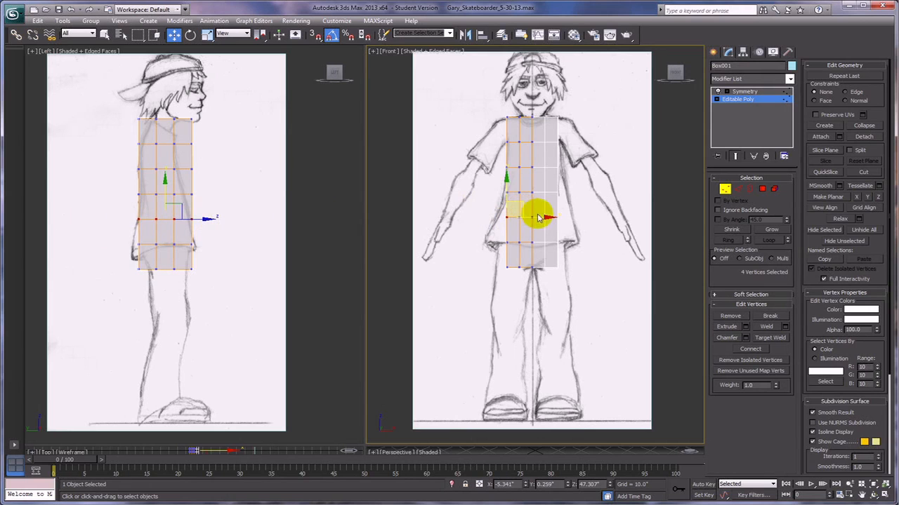
left_click_drag(544, 217, 535, 218)
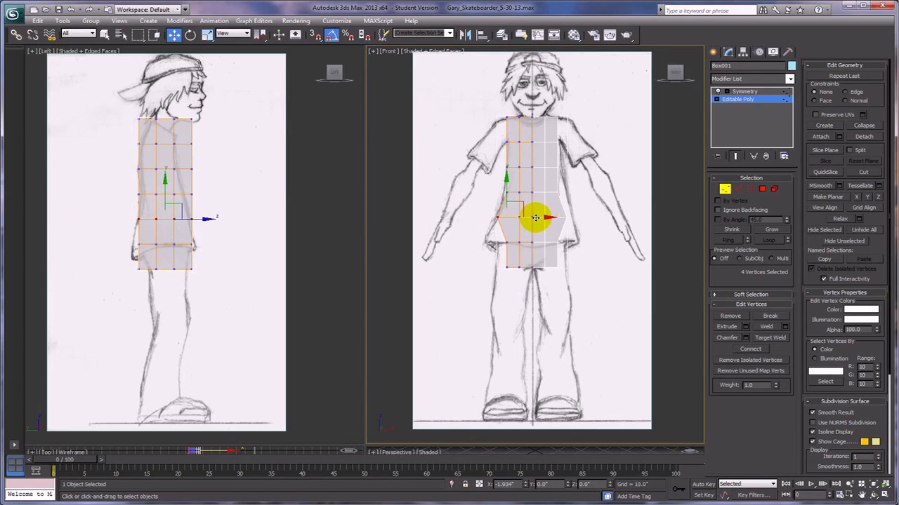
Move the outer vertices outward to follow the drawing: hem row to X -9.762", mid-torso row to X -5.87", bottom row to X -7.384".
left_click_drag(479, 235, 523, 243)
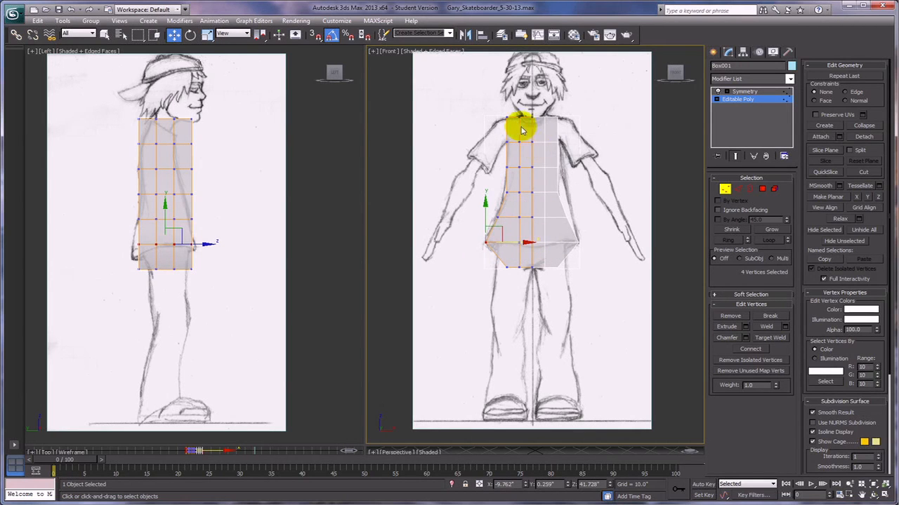
left_click(508, 194)
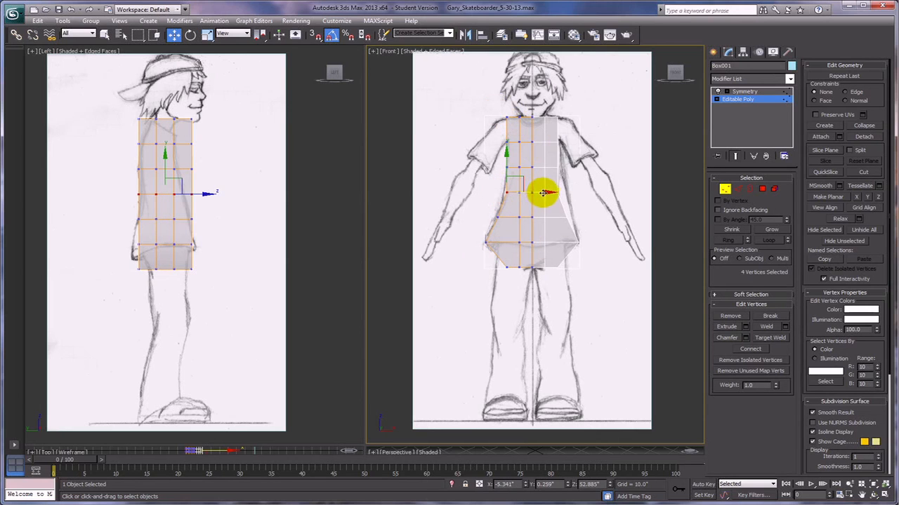
left_click_drag(543, 192, 540, 194)
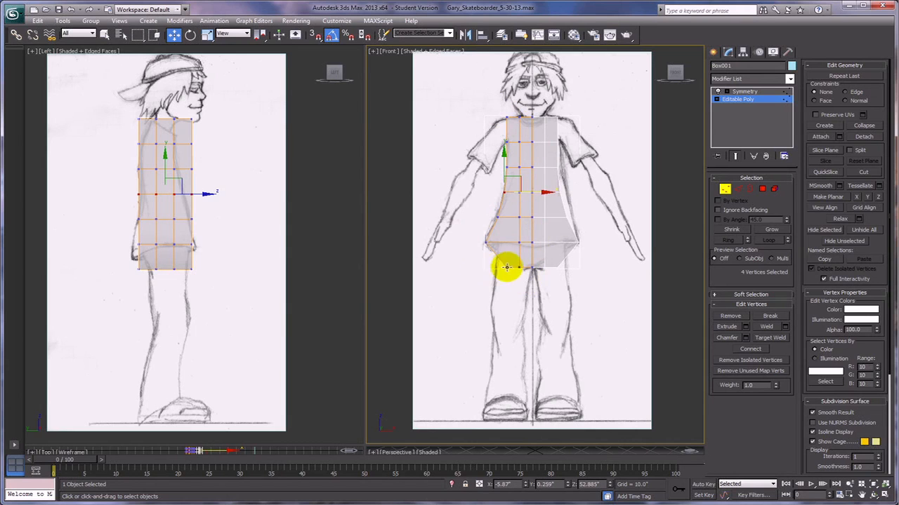
left_click_drag(498, 263, 536, 265)
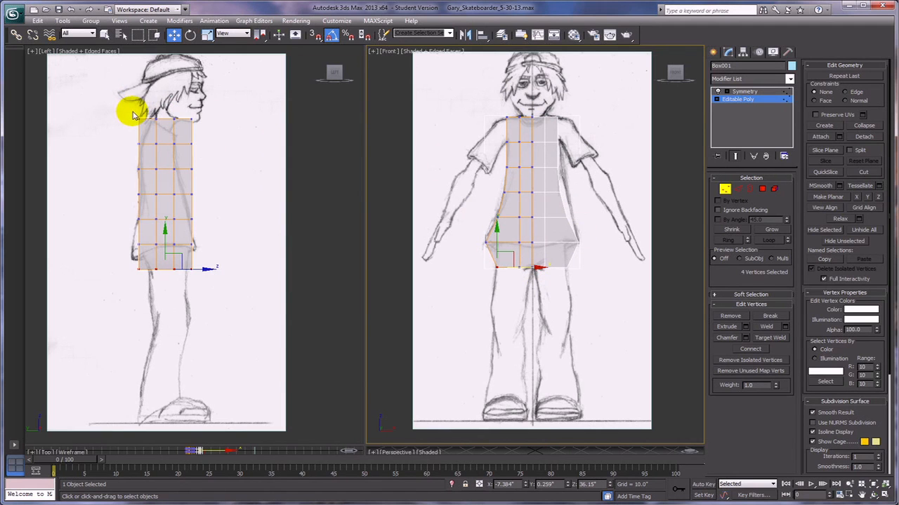
In the Left viewport, select all 12 vertices of the torso's top row and scale them to 50% along X.
left_click_drag(132, 113, 164, 108)
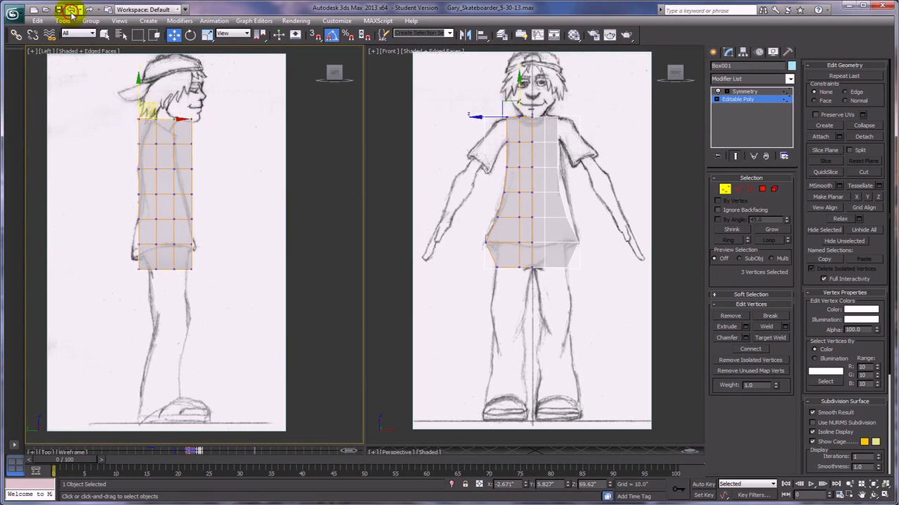
left_click_drag(150, 101, 213, 128)
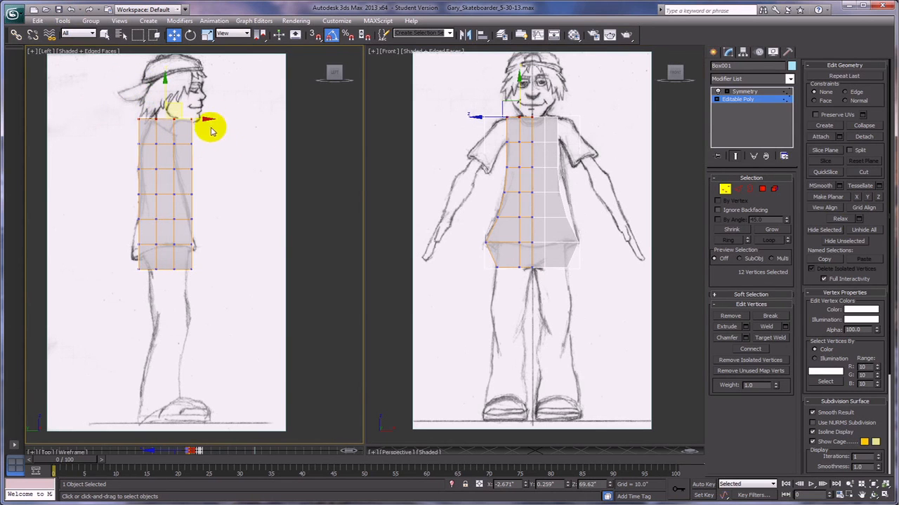
right_click(227, 142)
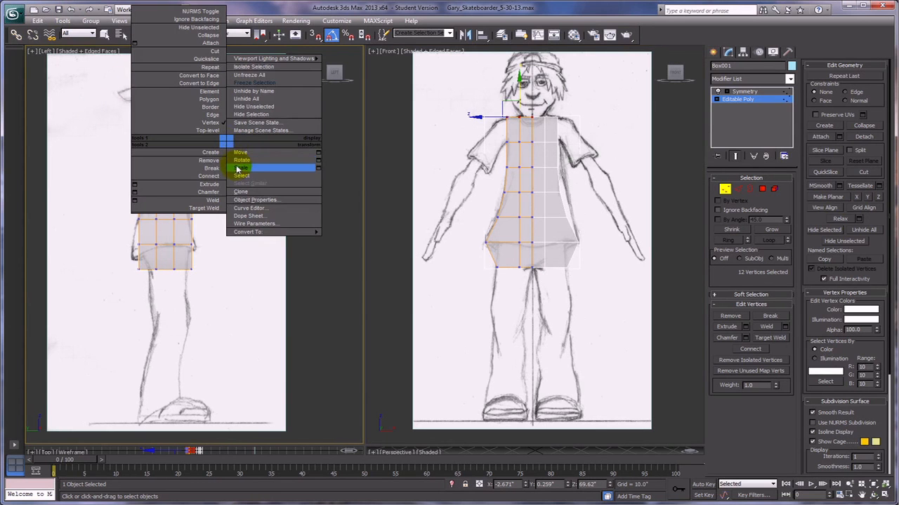
left_click(239, 168)
left_click_drag(213, 119, 185, 118)
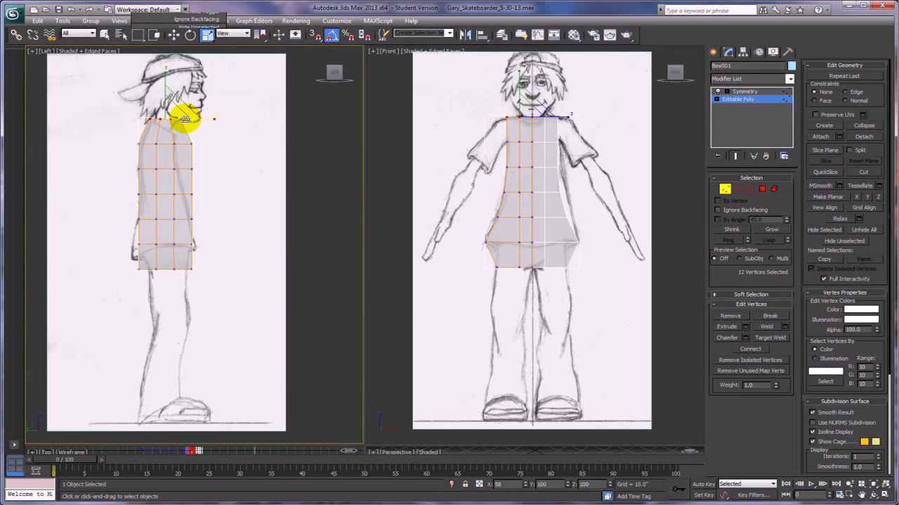
right_click(255, 160)
left_click(257, 171)
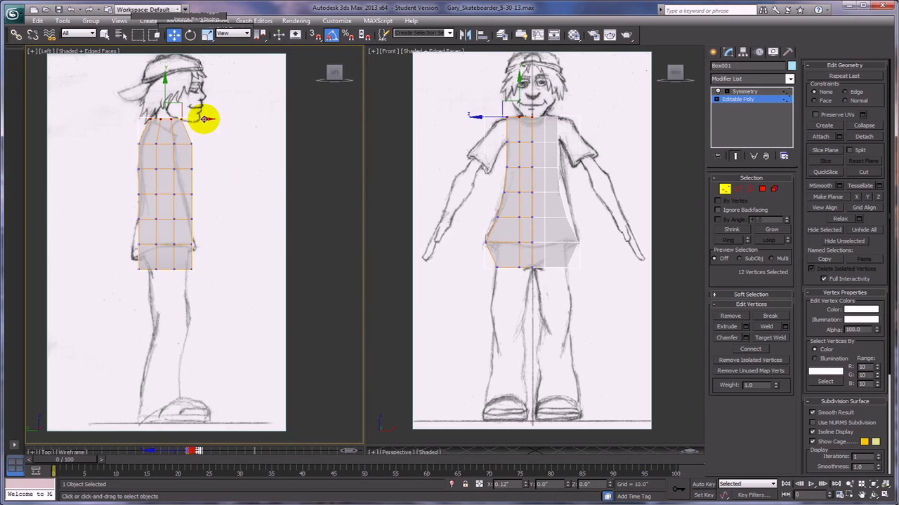
Rotate the top row -30° so it slopes down toward the front, and move it onto the neckline at Y 0.559", Z 67.967".
right_click(245, 185)
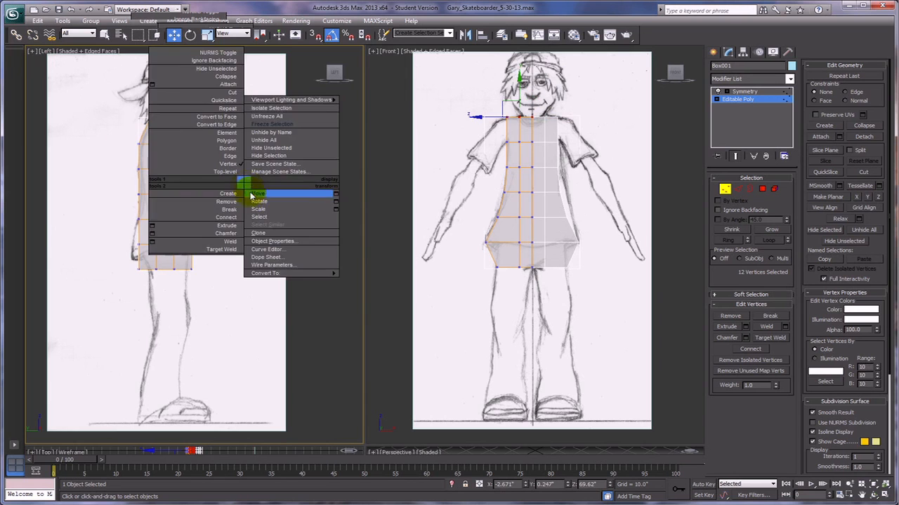
left_click(255, 205)
left_click_drag(201, 105, 201, 123)
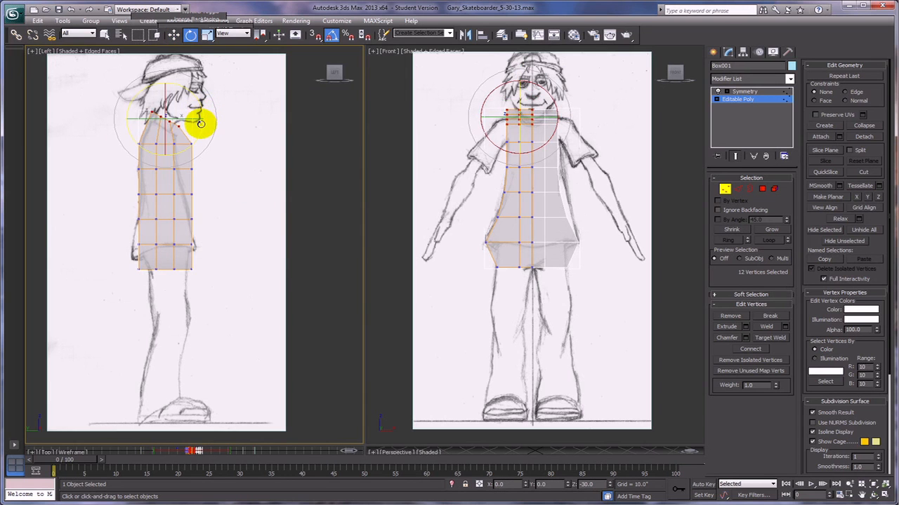
right_click(230, 150)
left_click(243, 161)
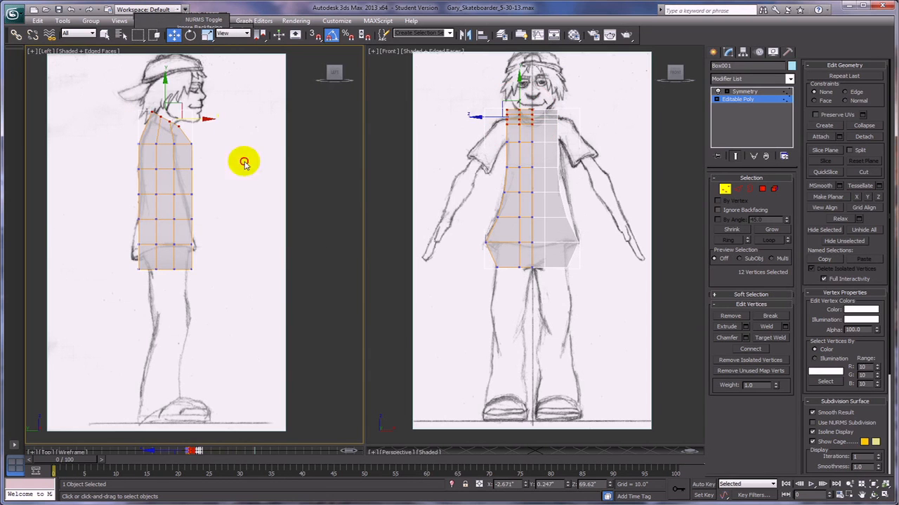
left_click_drag(164, 80, 163, 86)
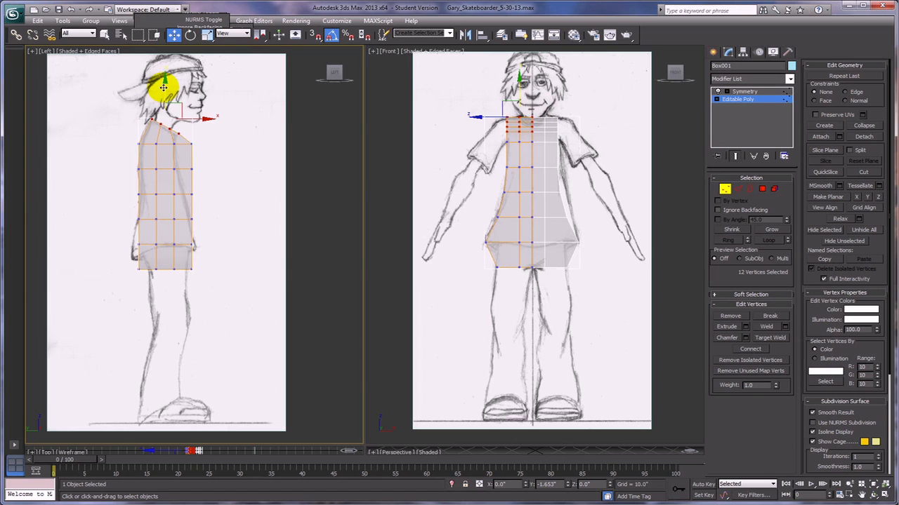
left_click_drag(164, 88, 164, 88)
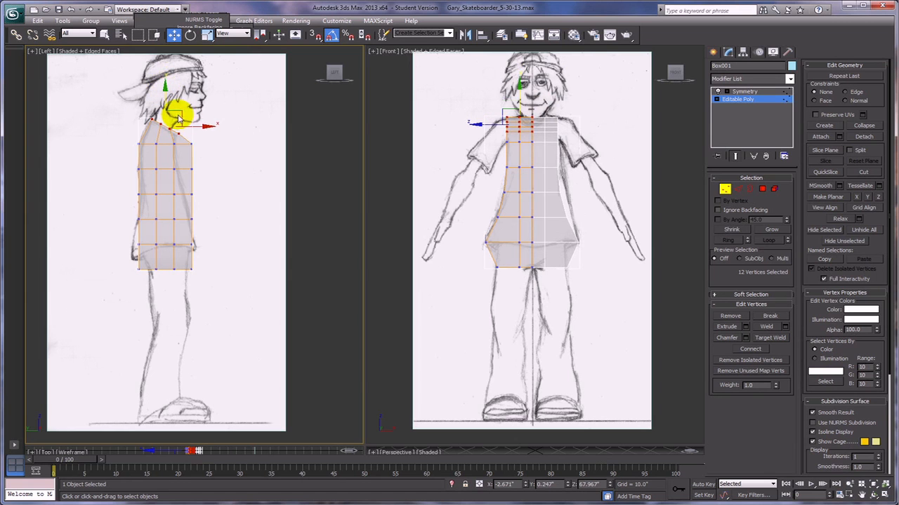
left_click_drag(205, 126, 210, 136)
right_click(211, 137)
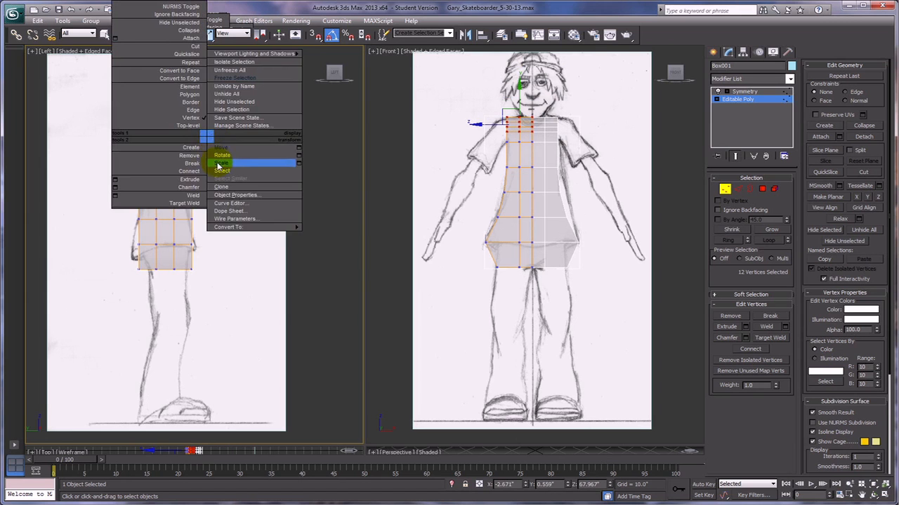
left_click(225, 158)
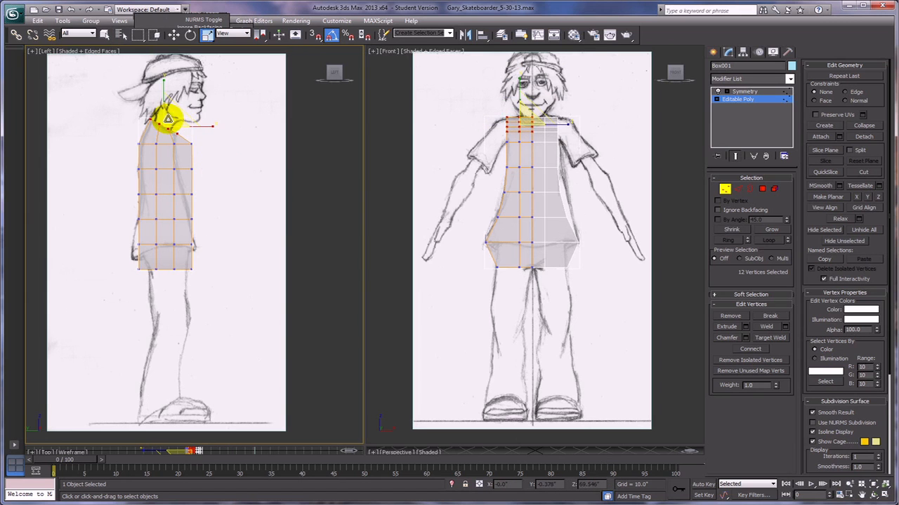
left_click_drag(168, 120, 168, 123)
left_click(69, 10)
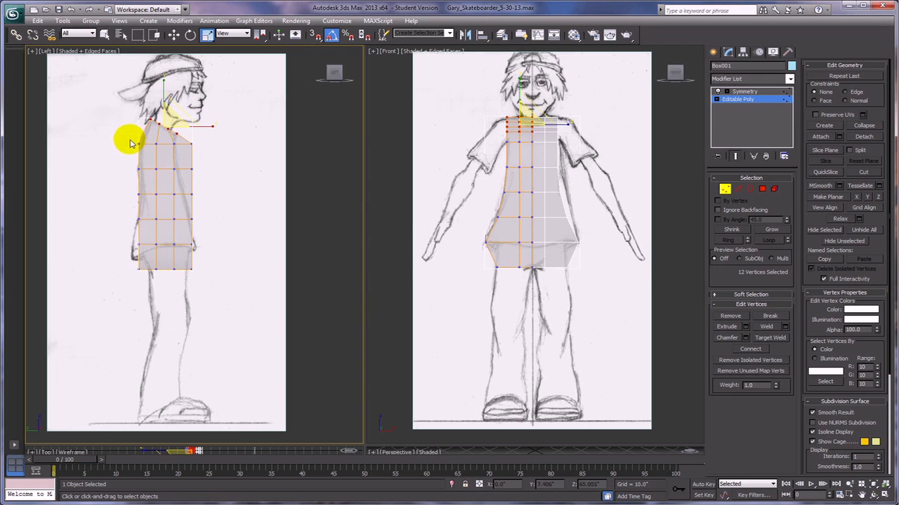
In the Left viewport, narrow the eight-vertex row just below the neckline and move it about 1.6" toward the back.
left_click_drag(130, 143, 191, 145)
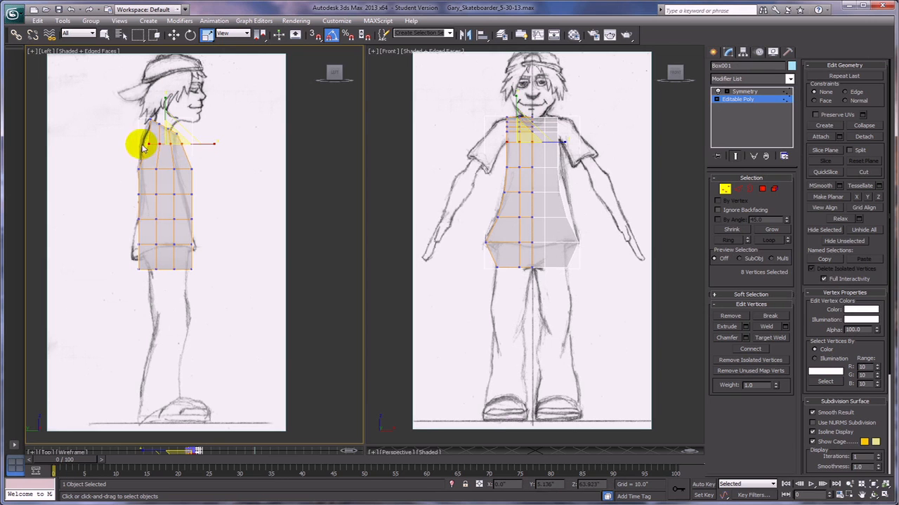
right_click(238, 171)
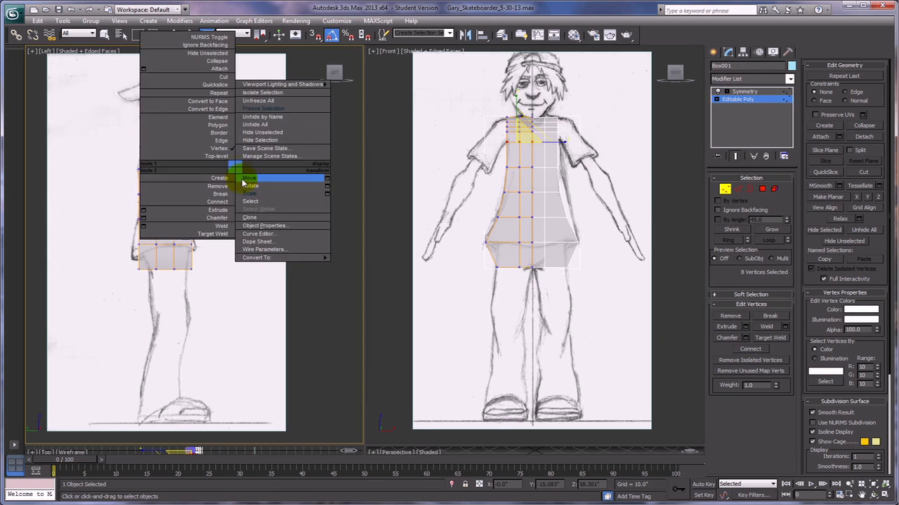
left_click(245, 178)
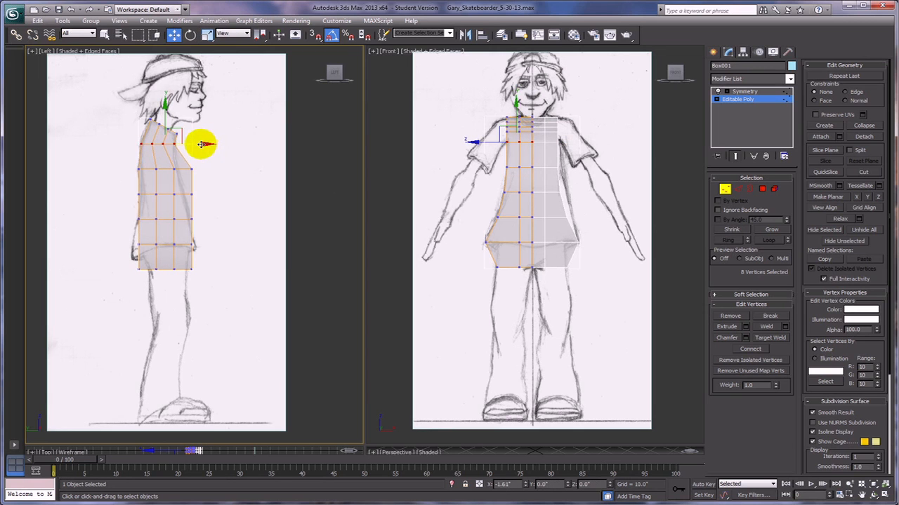
Scale the third vertex row from the top to 74% along X and move it about 1.5" toward the back.
left_click_drag(128, 164, 208, 183)
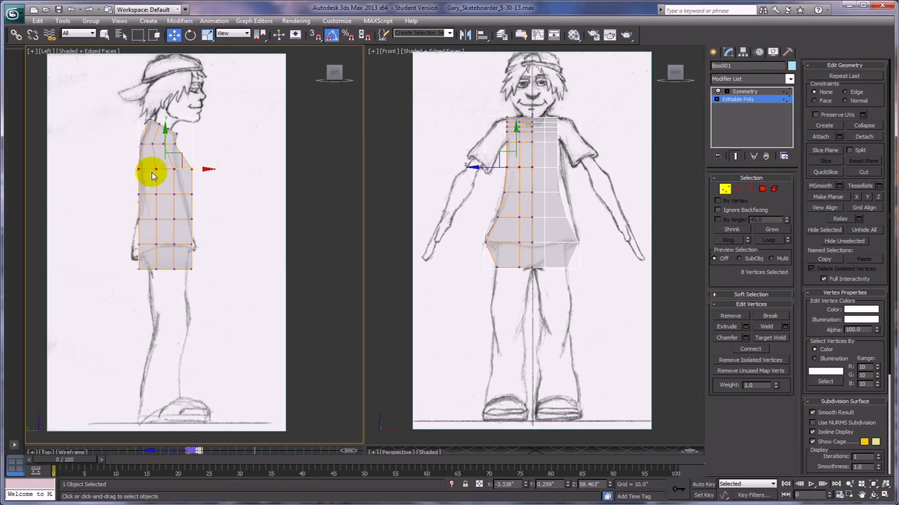
right_click(214, 174)
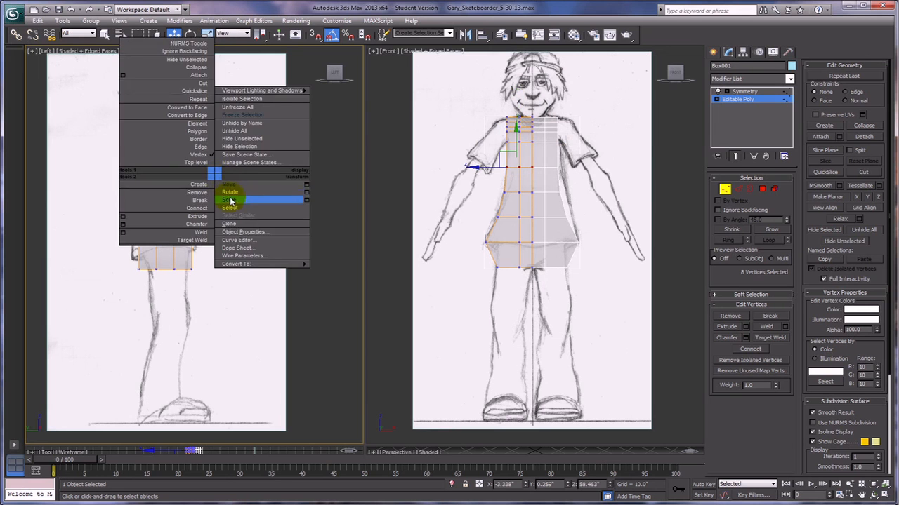
left_click(230, 200)
left_click_drag(215, 169, 202, 169)
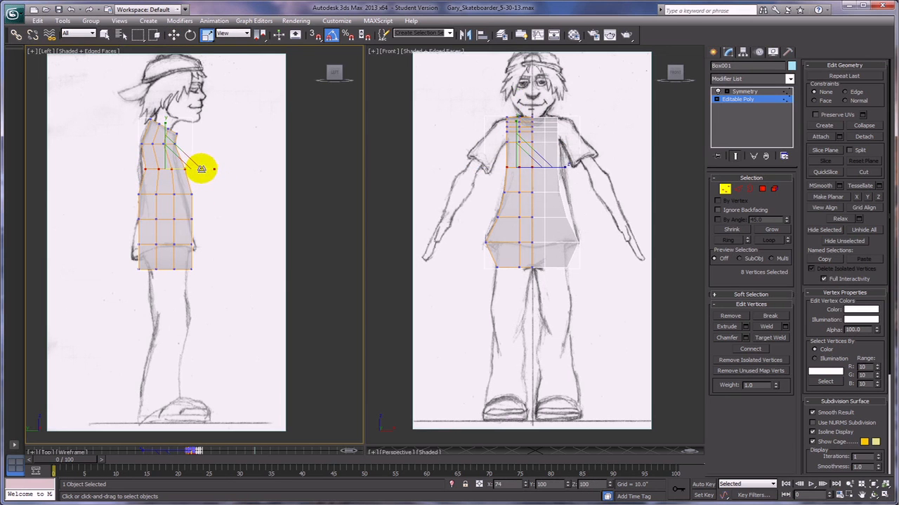
right_click(202, 168)
left_click(215, 177)
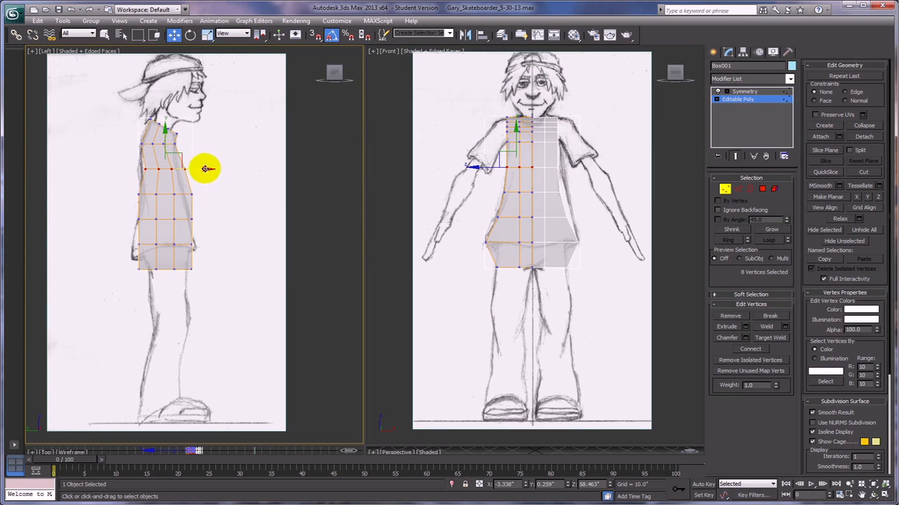
left_click_drag(206, 169, 201, 169)
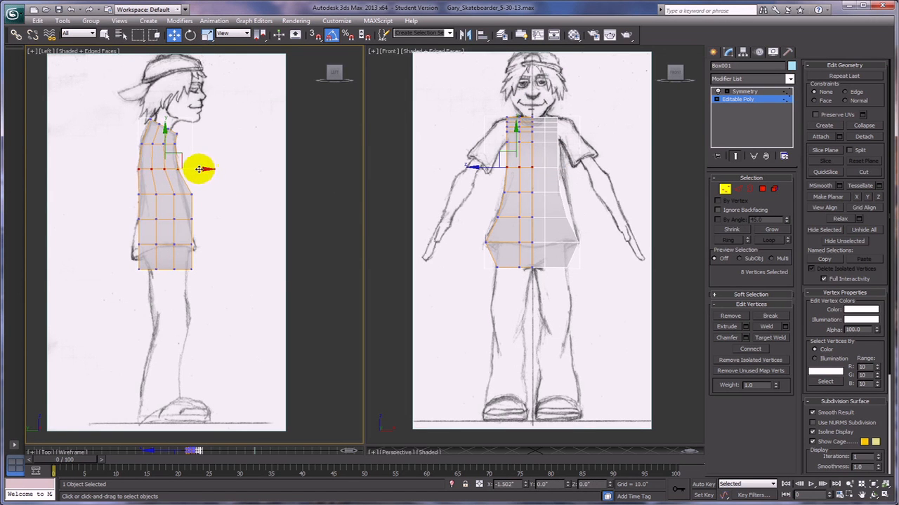
Fit the next two rows down to the side outline: scale the fourth to 86% at Y 0.895", and adjust the fifth to Y 0.463".
left_click_drag(131, 186, 205, 202)
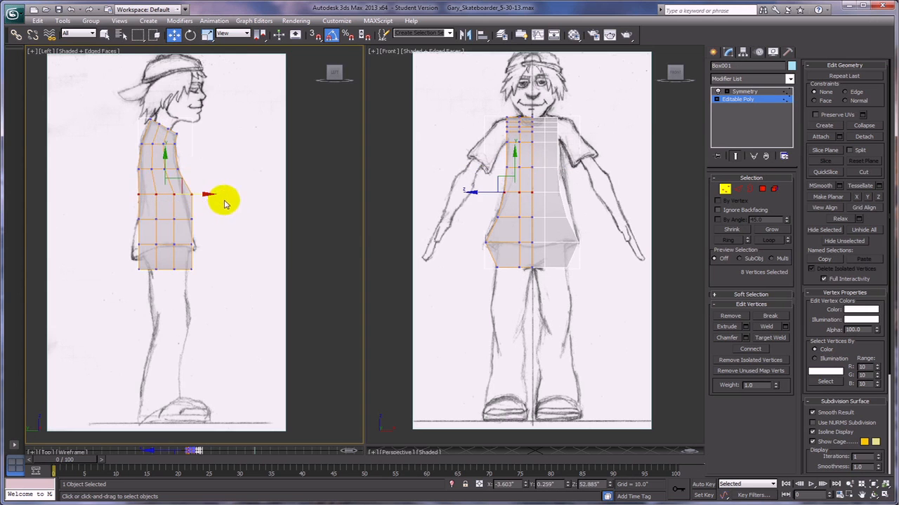
right_click(223, 201)
left_click(232, 219)
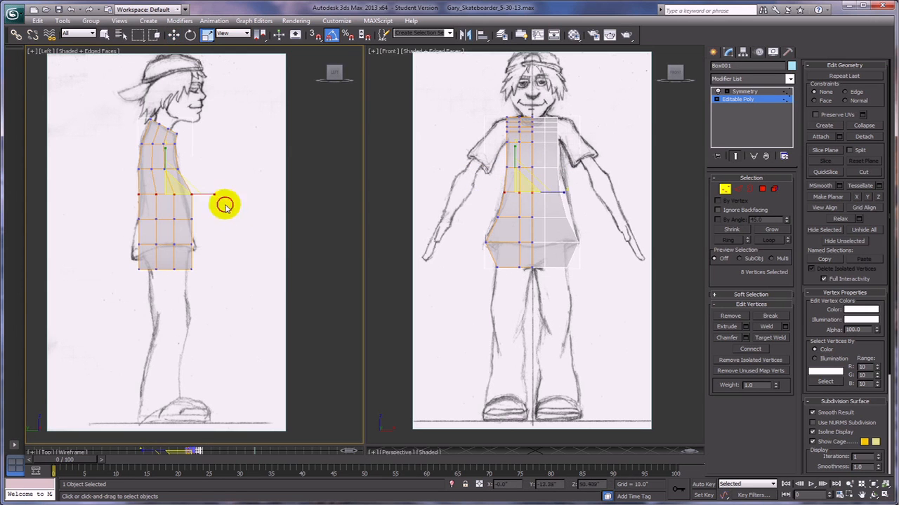
left_click_drag(210, 193, 205, 193)
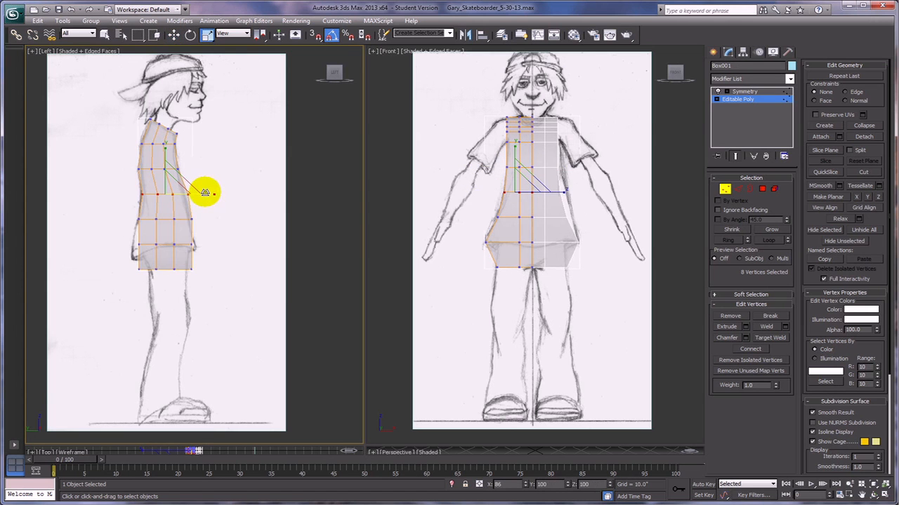
right_click(215, 201)
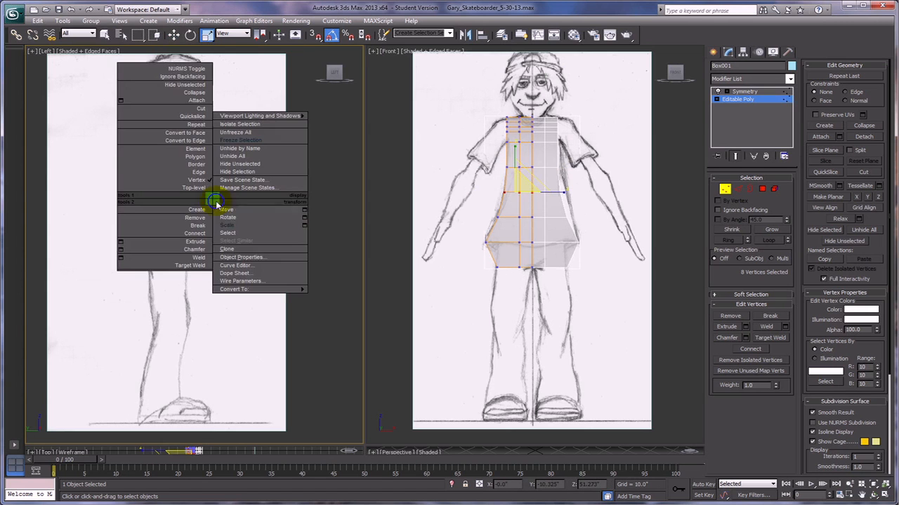
left_click(227, 215)
left_click_drag(210, 192, 201, 194)
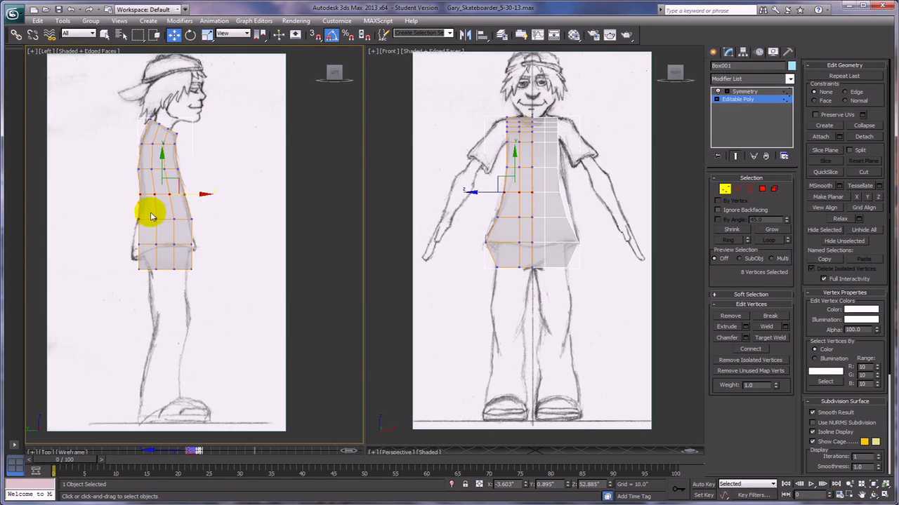
left_click_drag(125, 215, 206, 220)
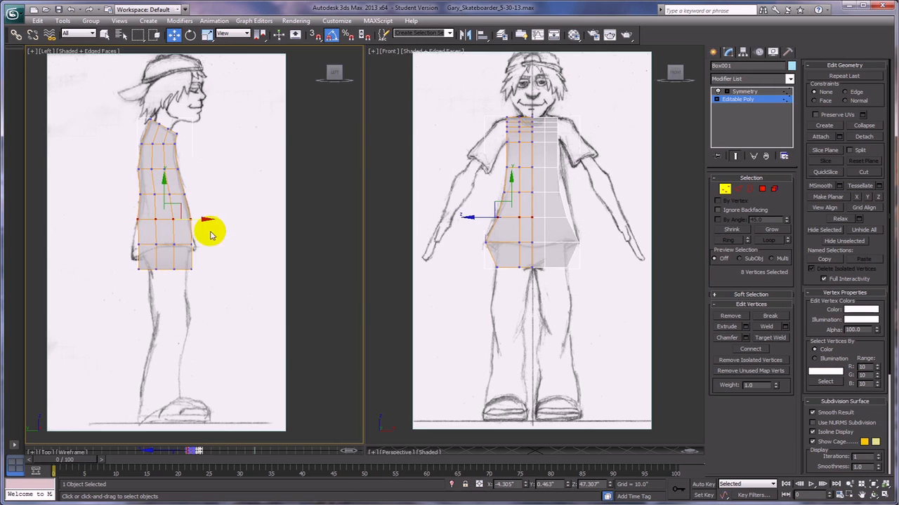
Widen the hem row to about 111% along X in the Left viewport, and move it to Y 0.571", Z 38.812".
left_click_drag(131, 239, 215, 243)
right_click(223, 252)
left_click(237, 279)
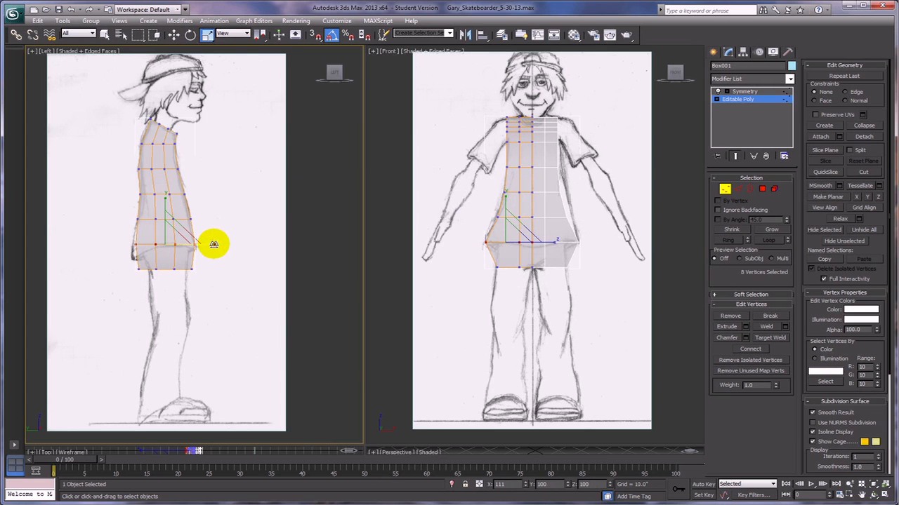
right_click(223, 250)
left_click(233, 258)
left_click_drag(208, 243, 206, 243)
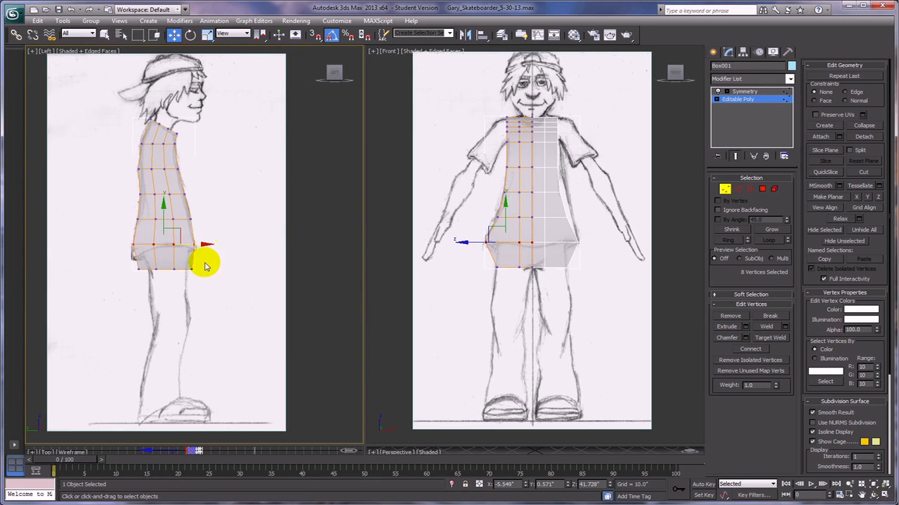
left_click_drag(161, 203, 160, 222)
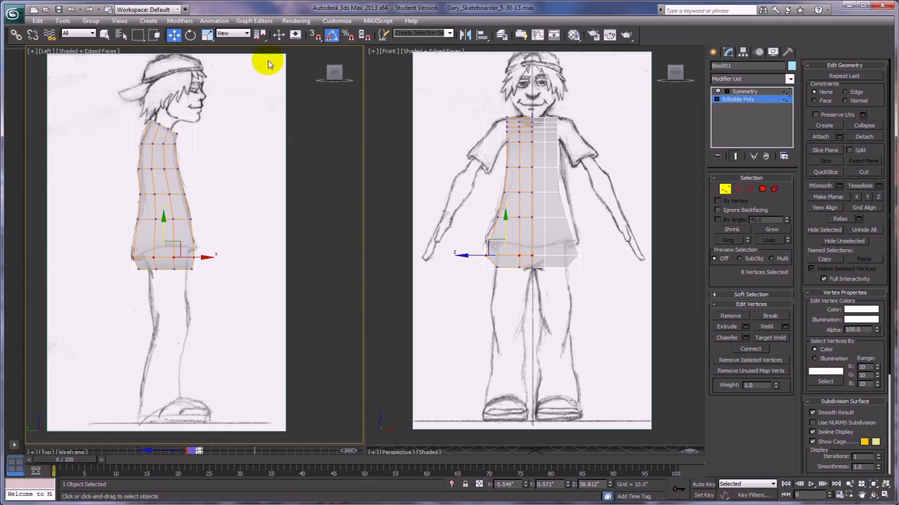
Tilt the hem row up toward the front to follow the drawn shirt hem, and turn Angle Snap off.
left_click(190, 35)
left_click_drag(194, 238, 194, 234)
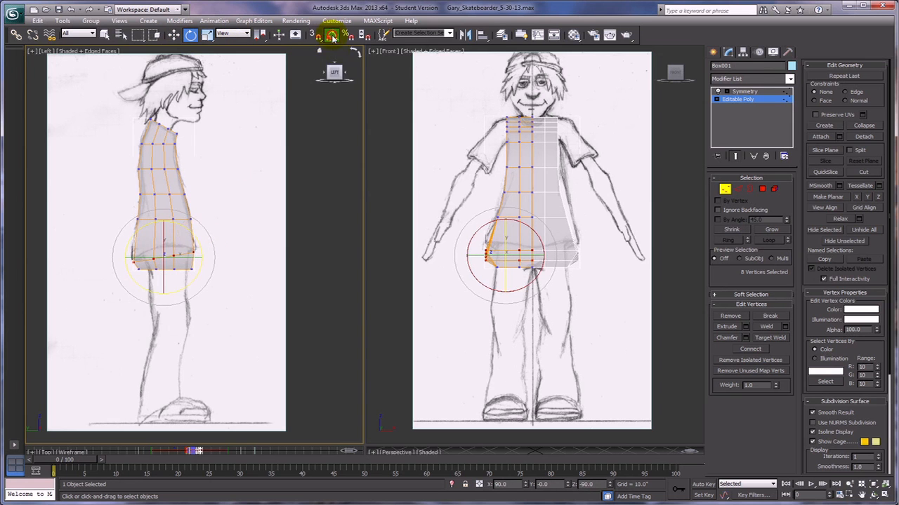
left_click_drag(198, 242, 200, 243)
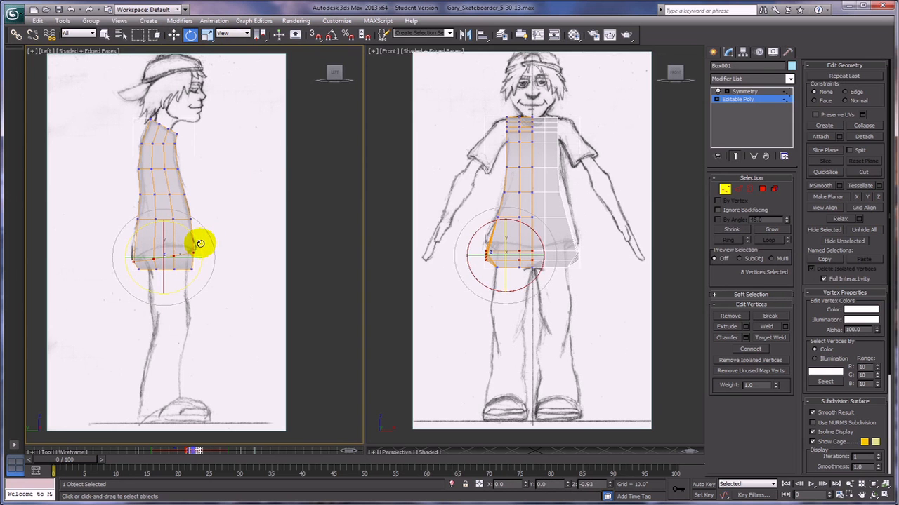
left_click(331, 35)
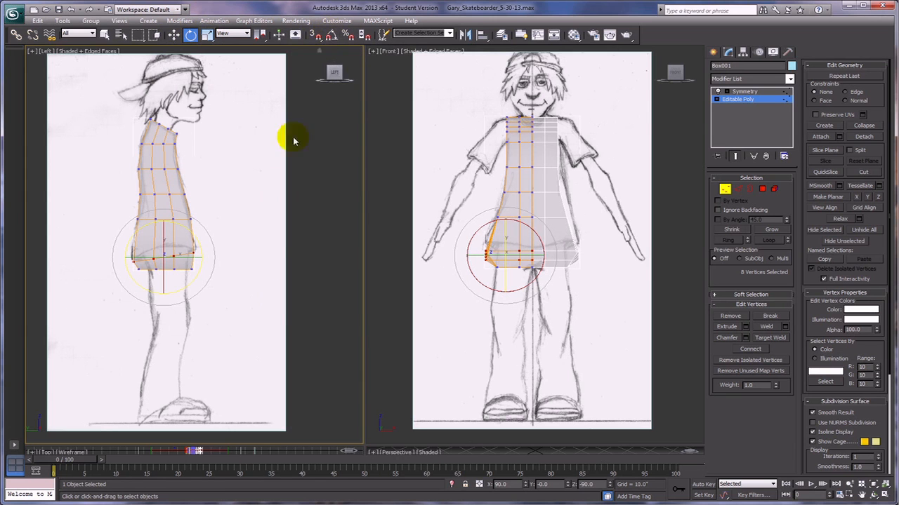
Raise the tilted hem row to Z 39.359" so it lines up with the drawn shirt hem.
right_click(219, 260)
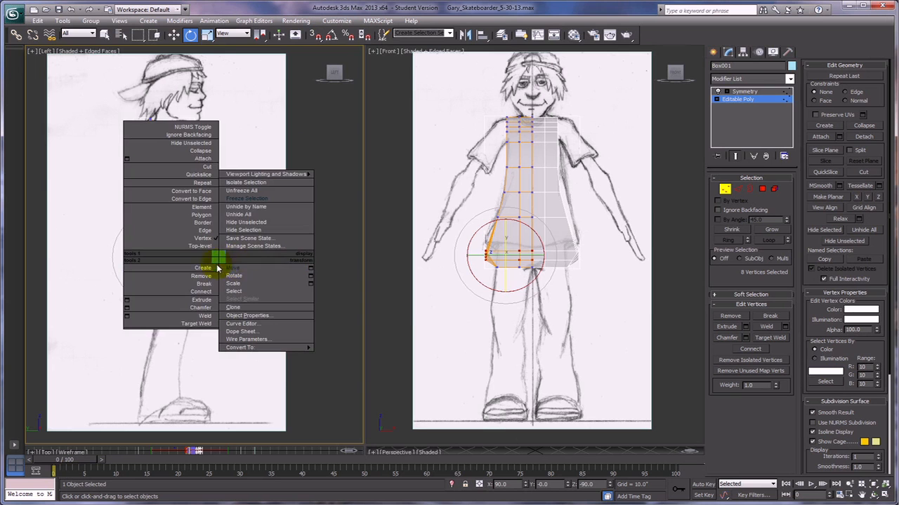
left_click(230, 268)
left_click_drag(176, 243, 174, 253)
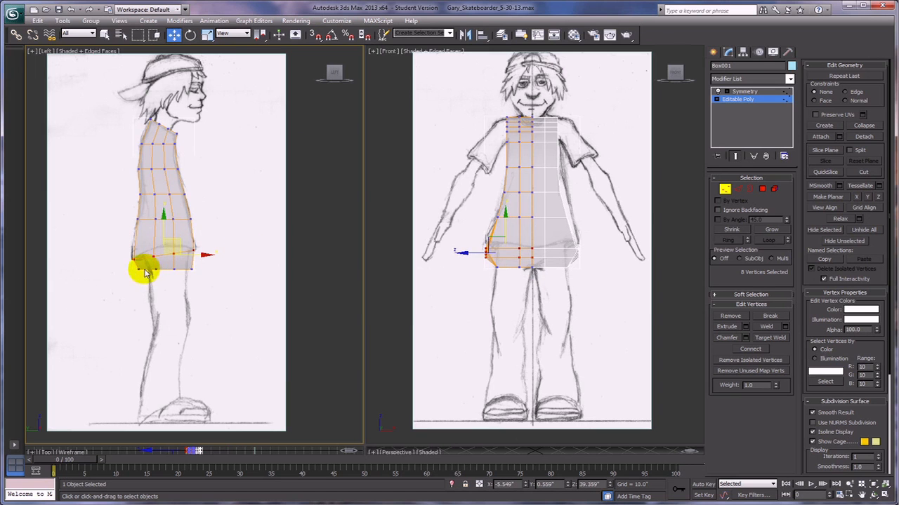
Narrow the bottom vertex row to about 76% along X in the Left viewport, and move it to Y -0.078".
left_click_drag(129, 267, 210, 277)
right_click(247, 286)
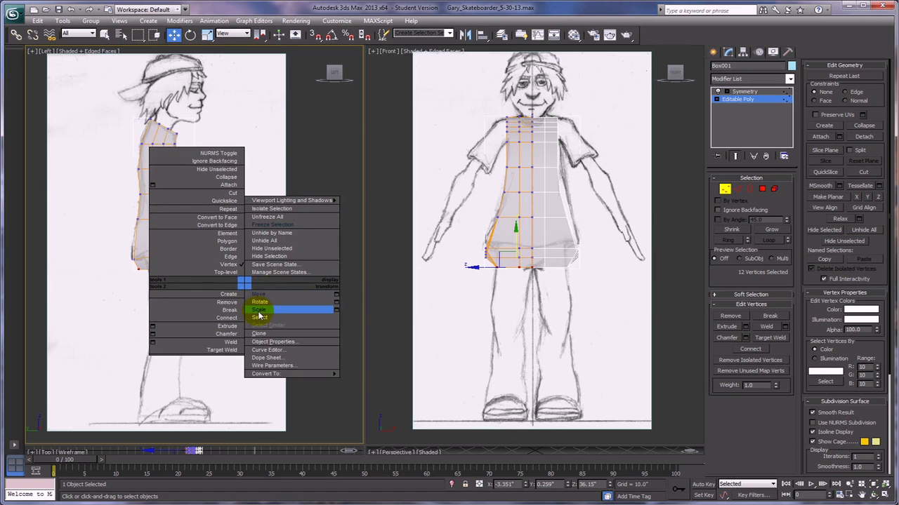
left_click(259, 315)
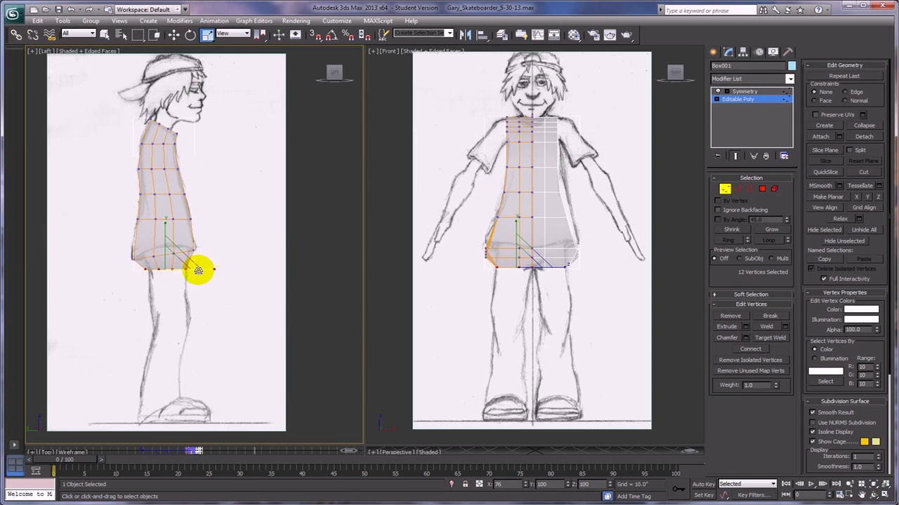
right_click(202, 271)
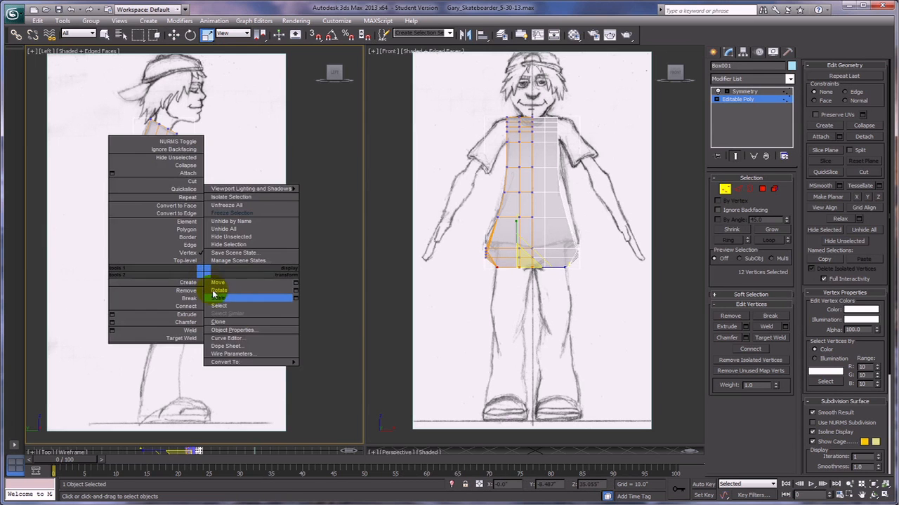
left_click(218, 282)
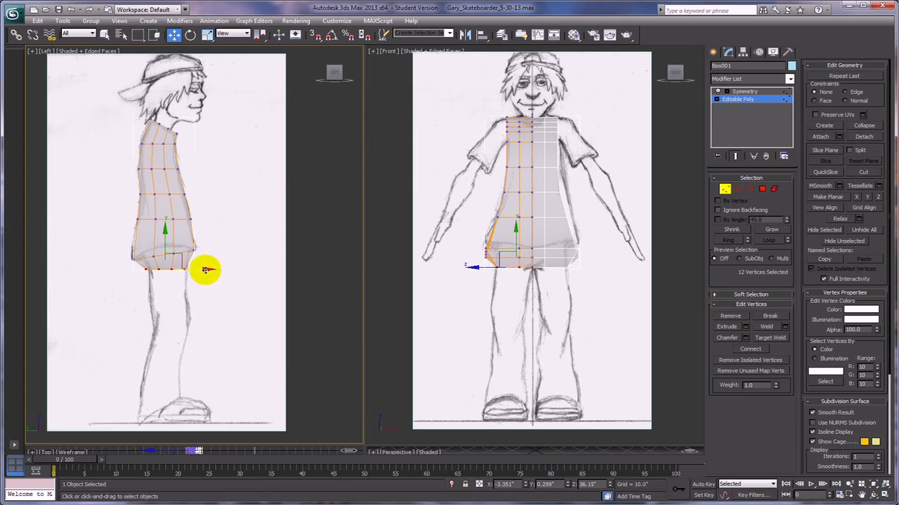
left_click_drag(205, 270, 207, 269)
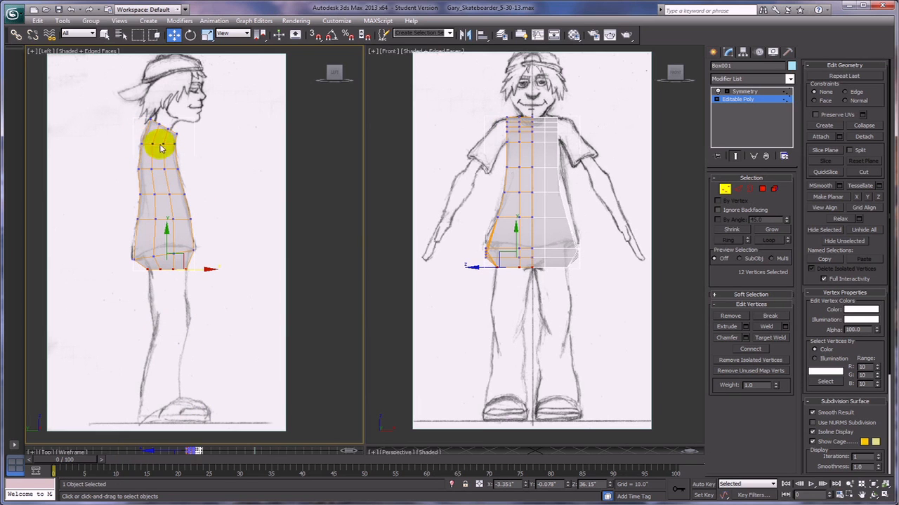
Lower the upper chest row's vertices, except the front column, to Z 62.611" in the Left viewport.
left_click_drag(133, 141, 169, 149)
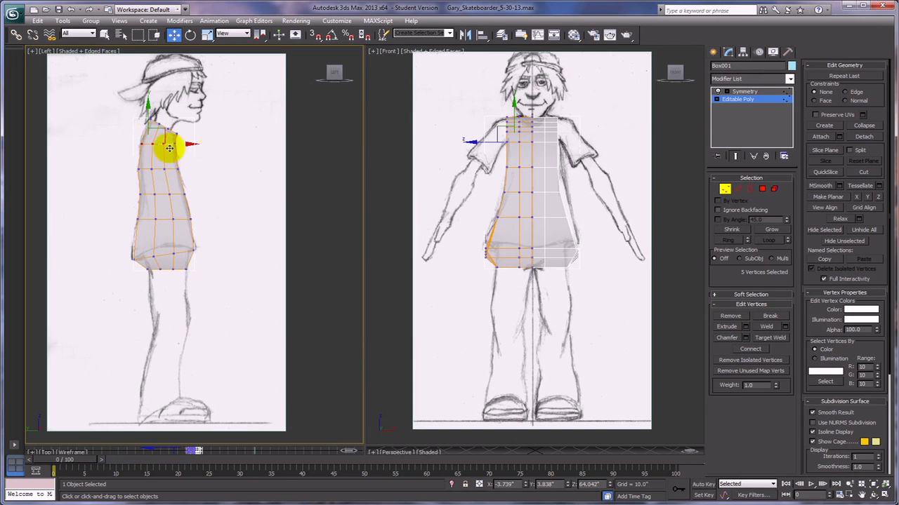
left_click_drag(144, 101, 147, 111)
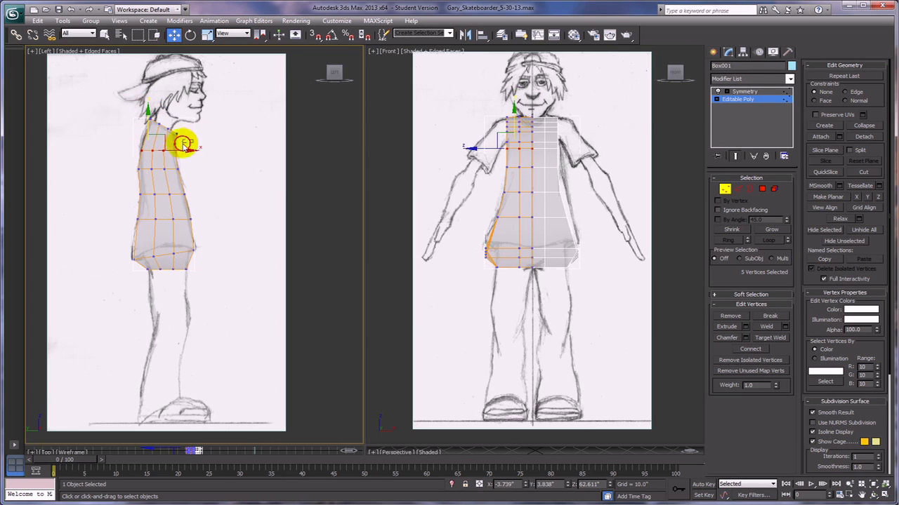
left_click_drag(170, 147, 174, 120)
left_click(71, 10)
left_click(71, 10)
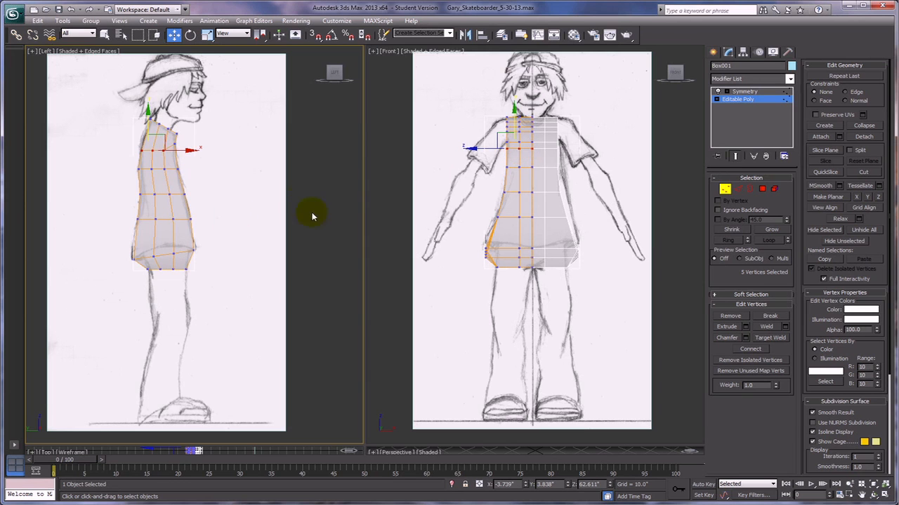
left_click_drag(132, 149, 163, 156)
left_click_drag(167, 156, 171, 157)
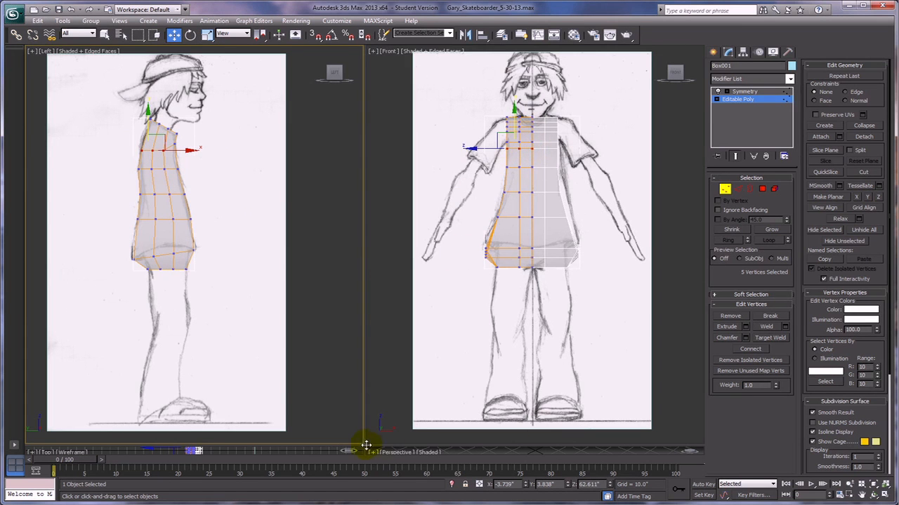
Enlarge the Perspective viewport and disable material transparency in it so the torso displays as a solid.
left_click_drag(365, 444, 364, 140)
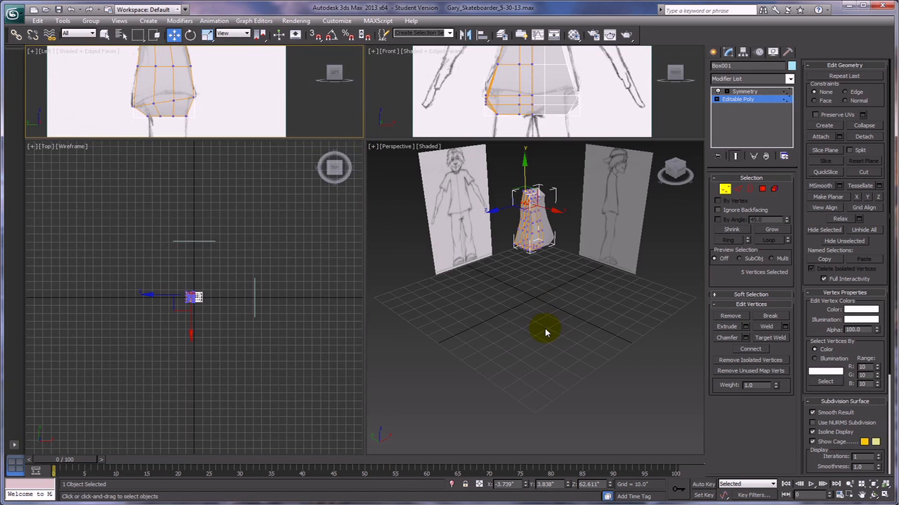
right_click(443, 360)
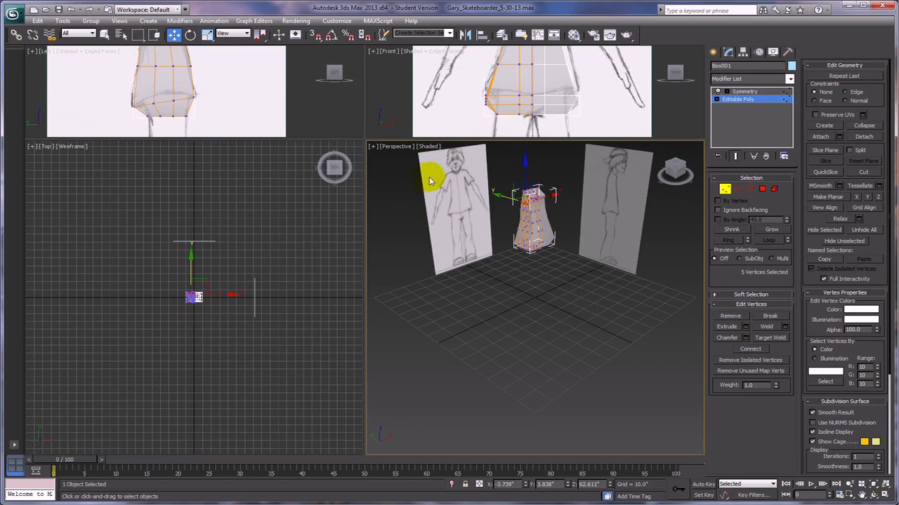
left_click(425, 147)
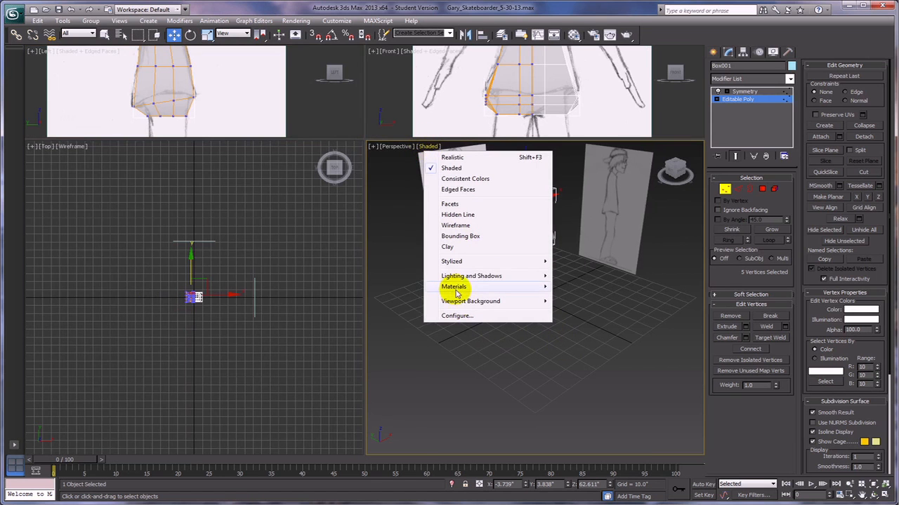
mouse_move(454, 288)
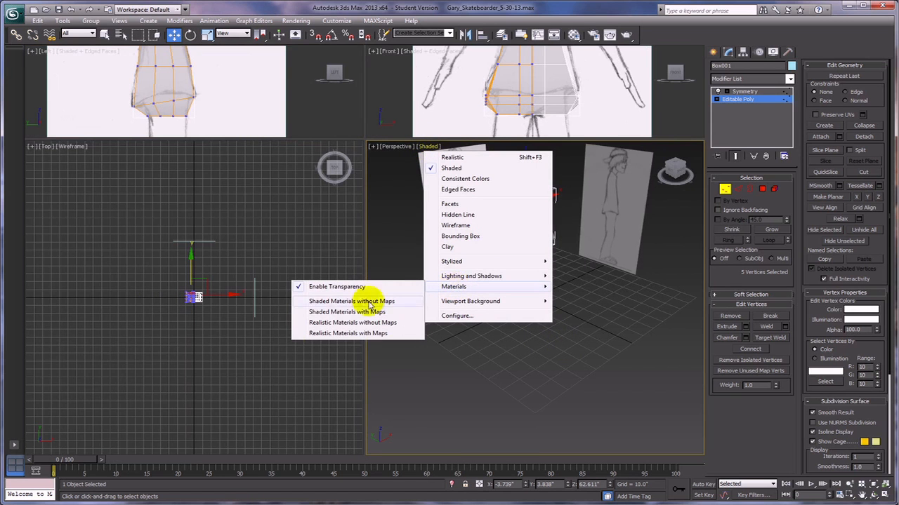
left_click(327, 288)
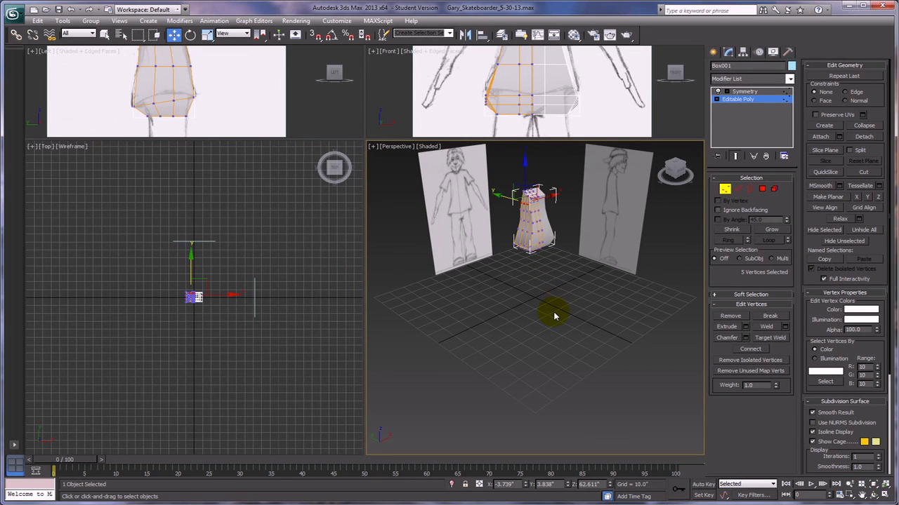
Examine the torso's form from the side, top and front in Perspective, and enlarge the Left and Front viewports again.
scroll(547, 270, "up", 5)
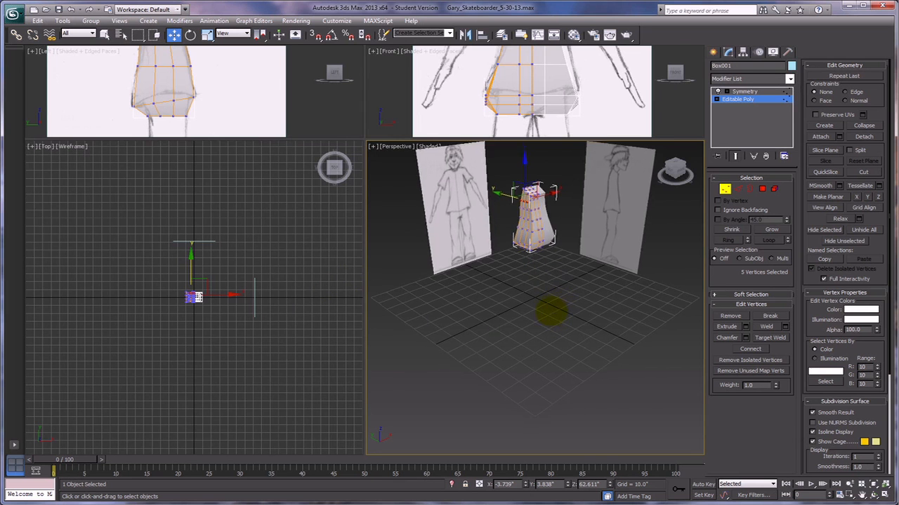
mouse_move(552, 248)
middle_mouse_down()
mouse_move(527, 375)
mouse_move(596, 393)
mouse_move(522, 377)
mouse_move(634, 391)
mouse_move(517, 373)
mouse_move(598, 363)
mouse_move(532, 353)
mouse_move(517, 367)
mouse_move(598, 357)
mouse_move(559, 366)
mouse_move(572, 361)
middle_mouse_up()
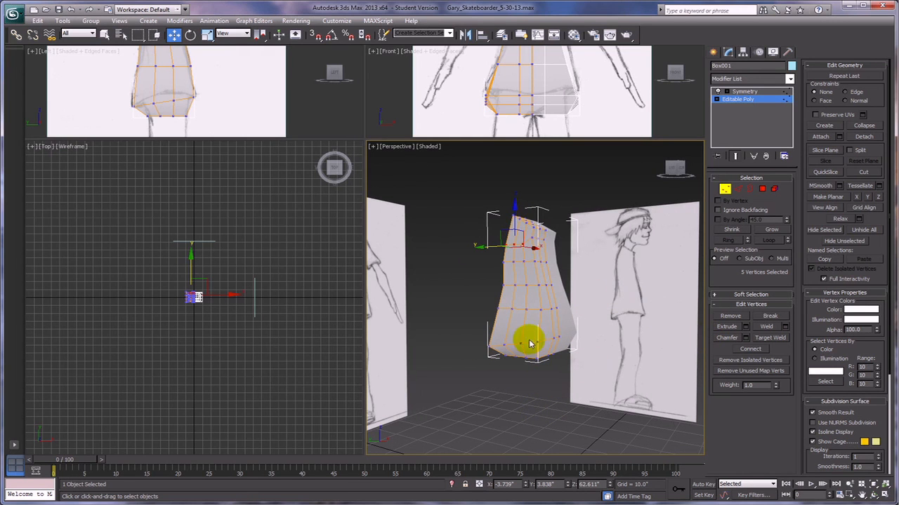
middle_click_drag(519, 329, 482, 340, "alt")
middle_click_drag(522, 271, 576, 267, "alt")
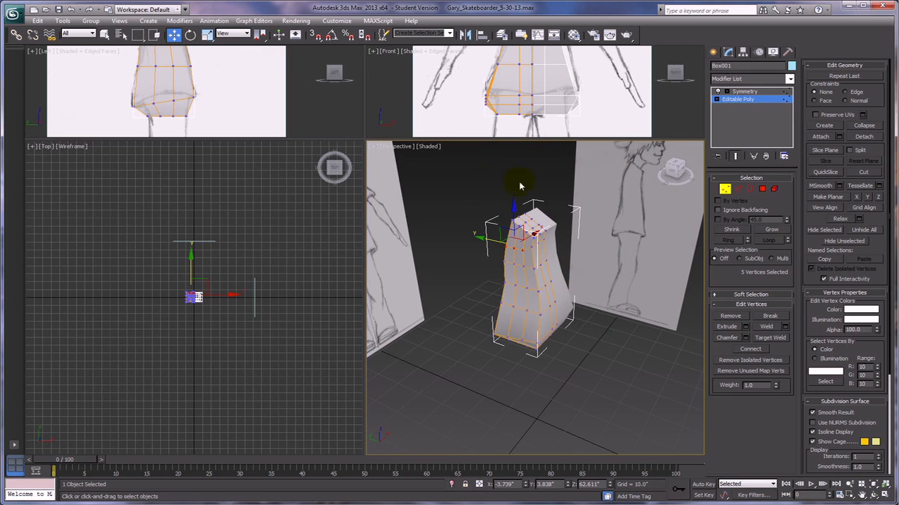
middle_click_drag(583, 438, 579, 419, "alt")
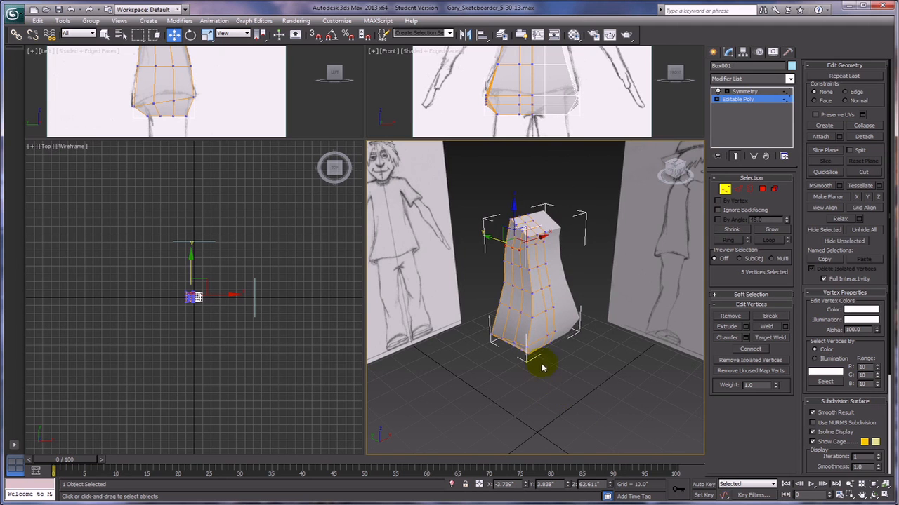
middle_click_drag(583, 385, 576, 351, "alt")
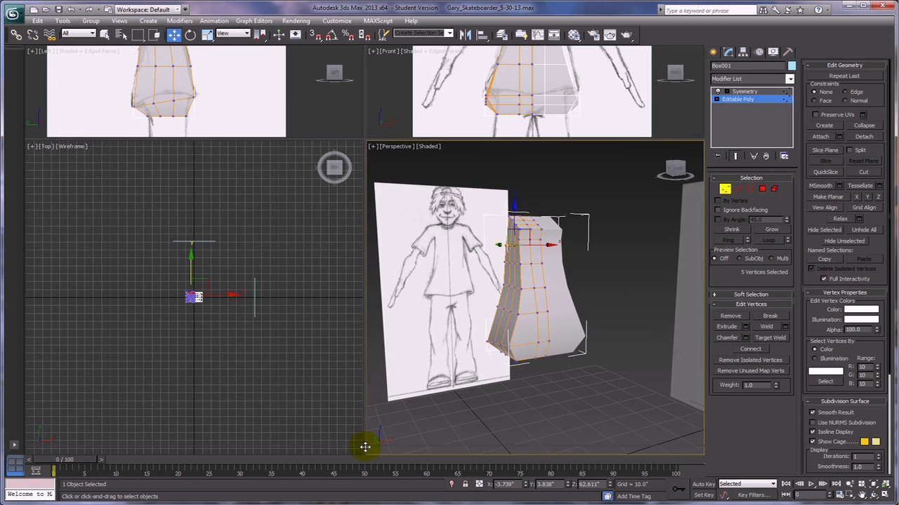
left_click_drag(365, 447, 367, 445)
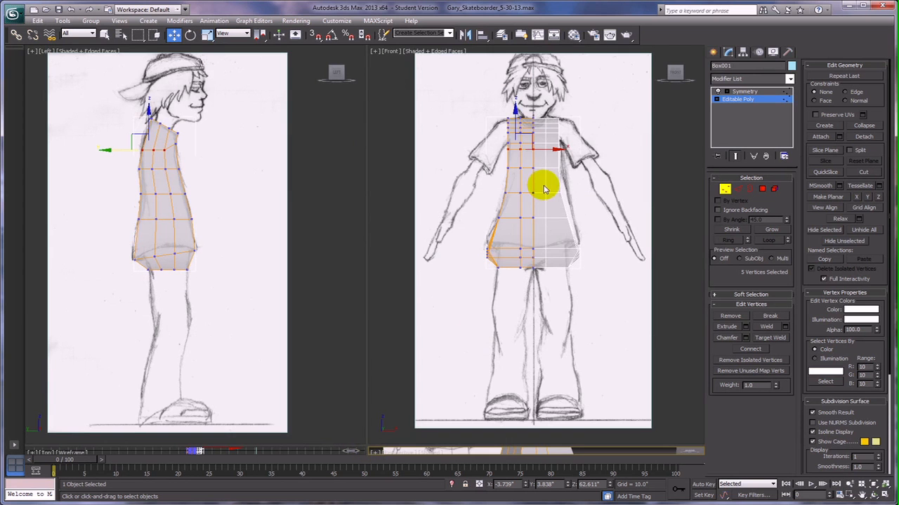
left_click(521, 250)
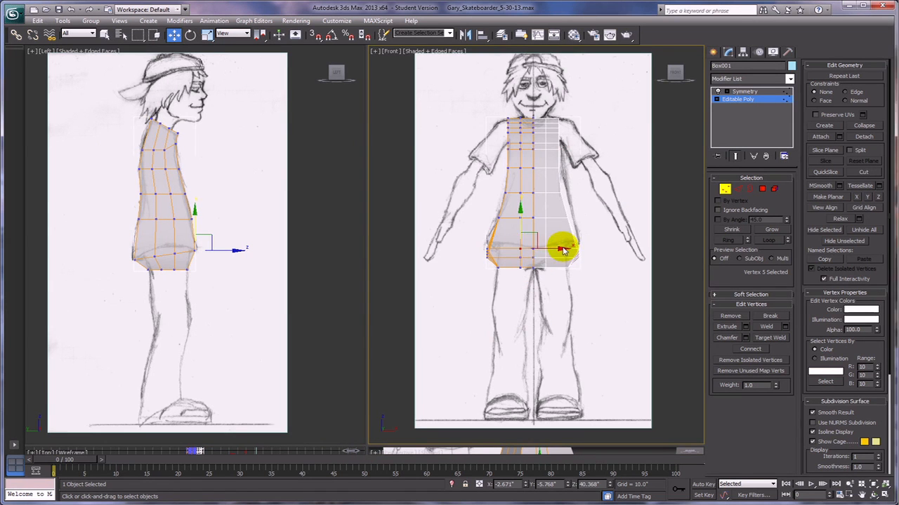
left_click_drag(562, 249, 549, 249)
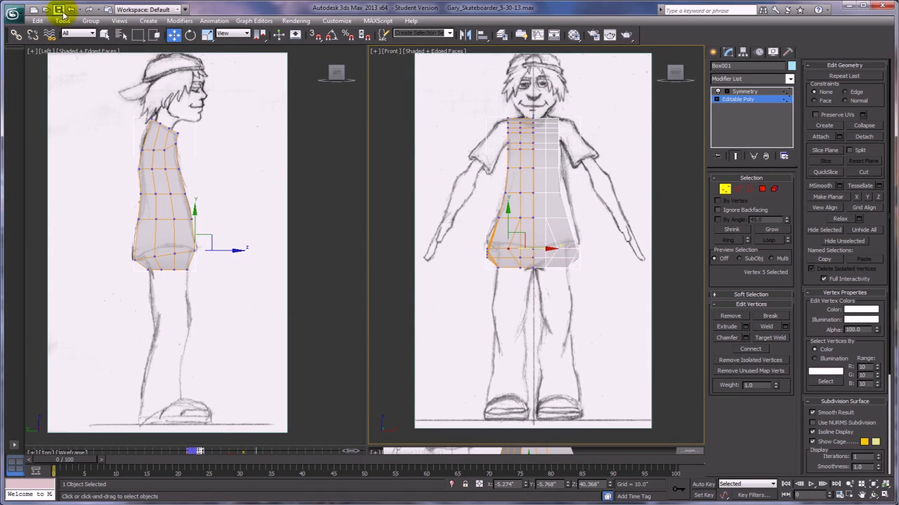
left_click(69, 11)
left_click(613, 307)
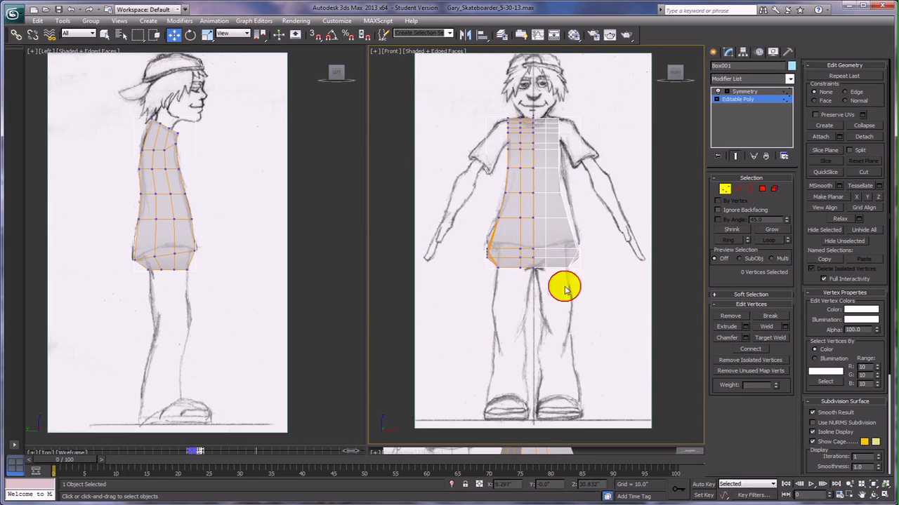
Shift the inner column's vertices in the hem rows outward in the Front viewport, placing the bottom row's ones at X -3.642".
left_click(522, 250)
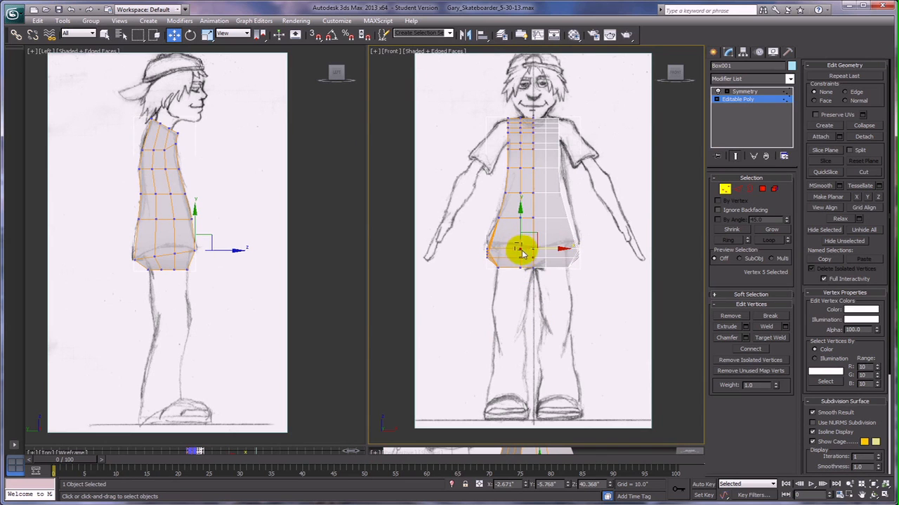
mouse_move(562, 249)
left_mouse_down()
mouse_move(547, 249)
mouse_move(567, 274)
mouse_move(521, 260)
mouse_move(552, 256)
left_mouse_up()
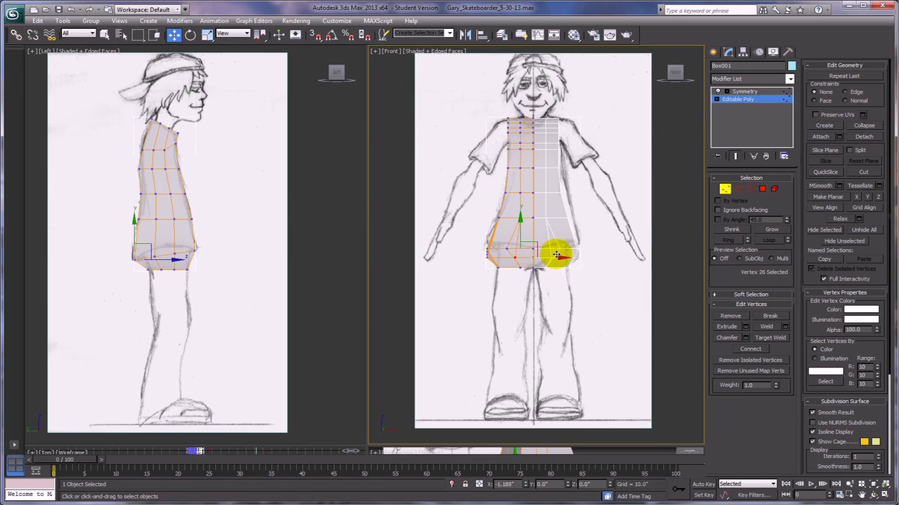
mouse_move(556, 255)
left_mouse_down()
mouse_move(539, 258)
mouse_move(547, 249)
mouse_move(520, 270)
mouse_move(549, 268)
left_mouse_up()
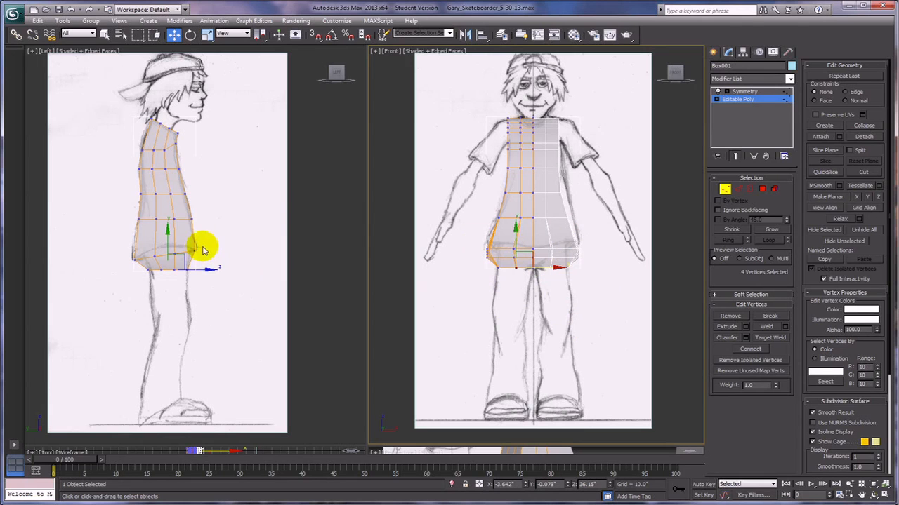
left_click_drag(128, 212, 205, 234)
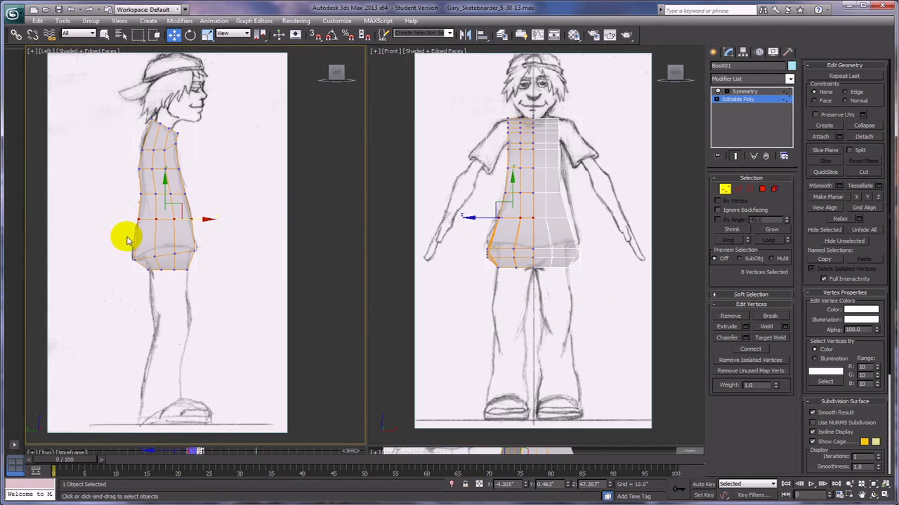
left_click(250, 239)
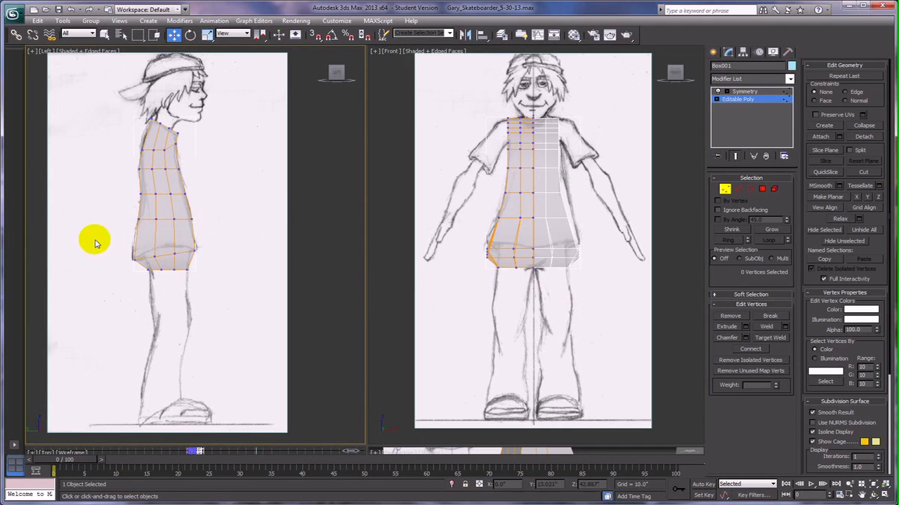